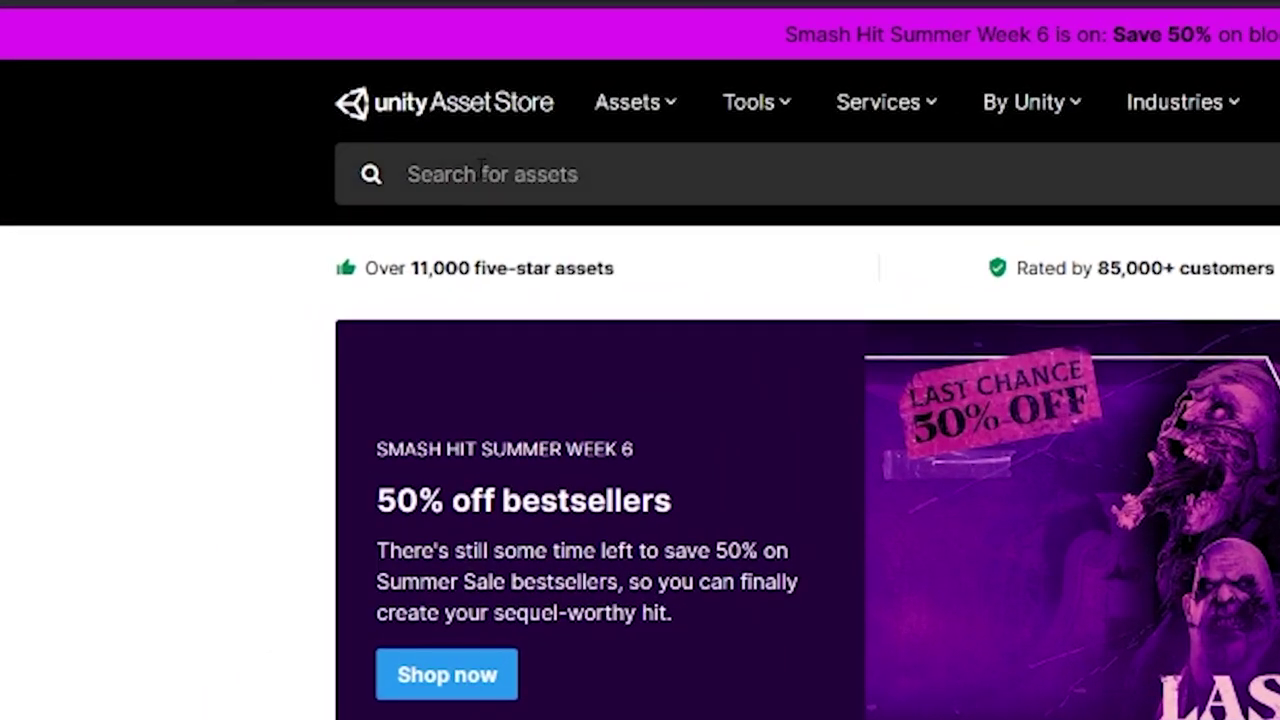
- Search the Asset Store for 'mirror' and add the free Mirror asset to My Assets
click(470, 175)
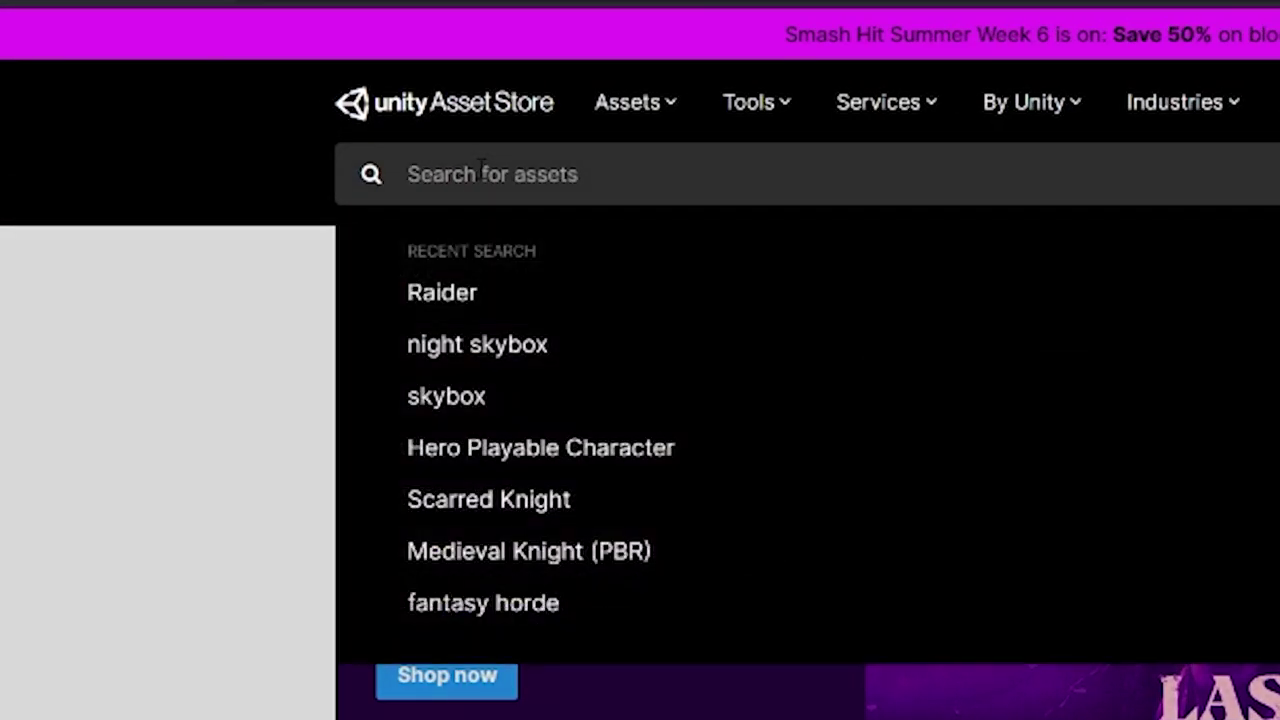
text(mirror)
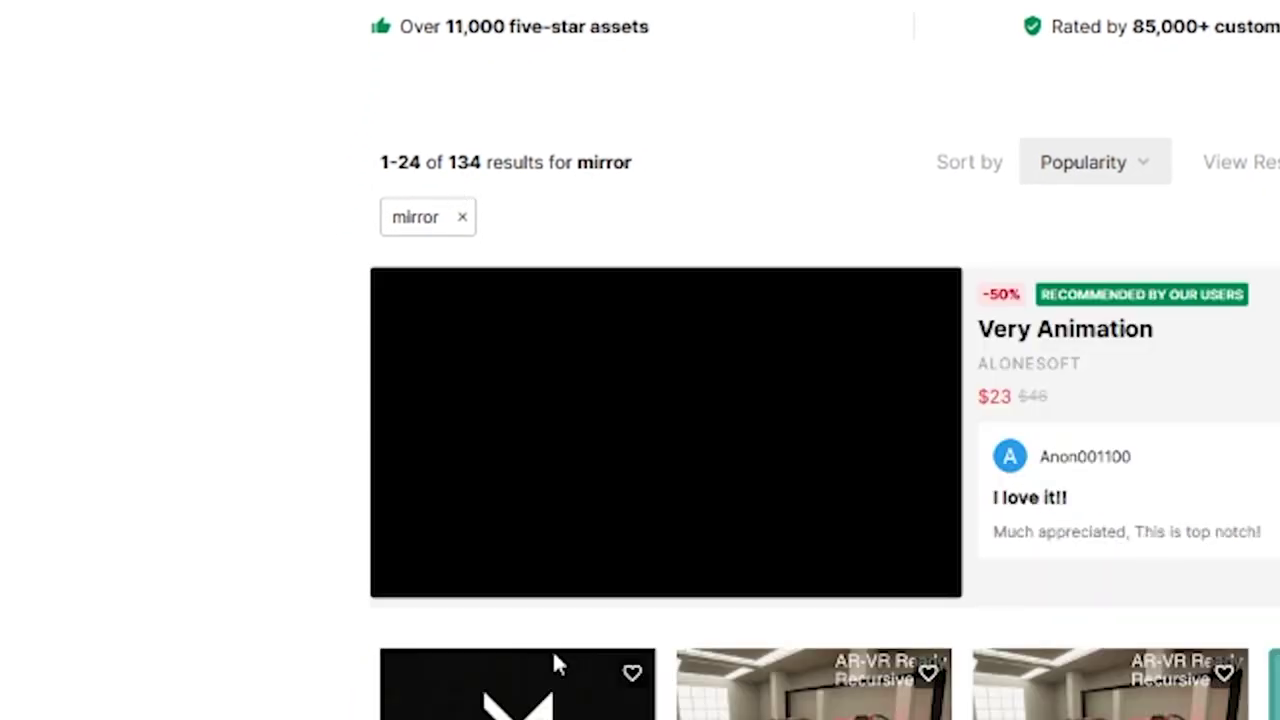
click(557, 665)
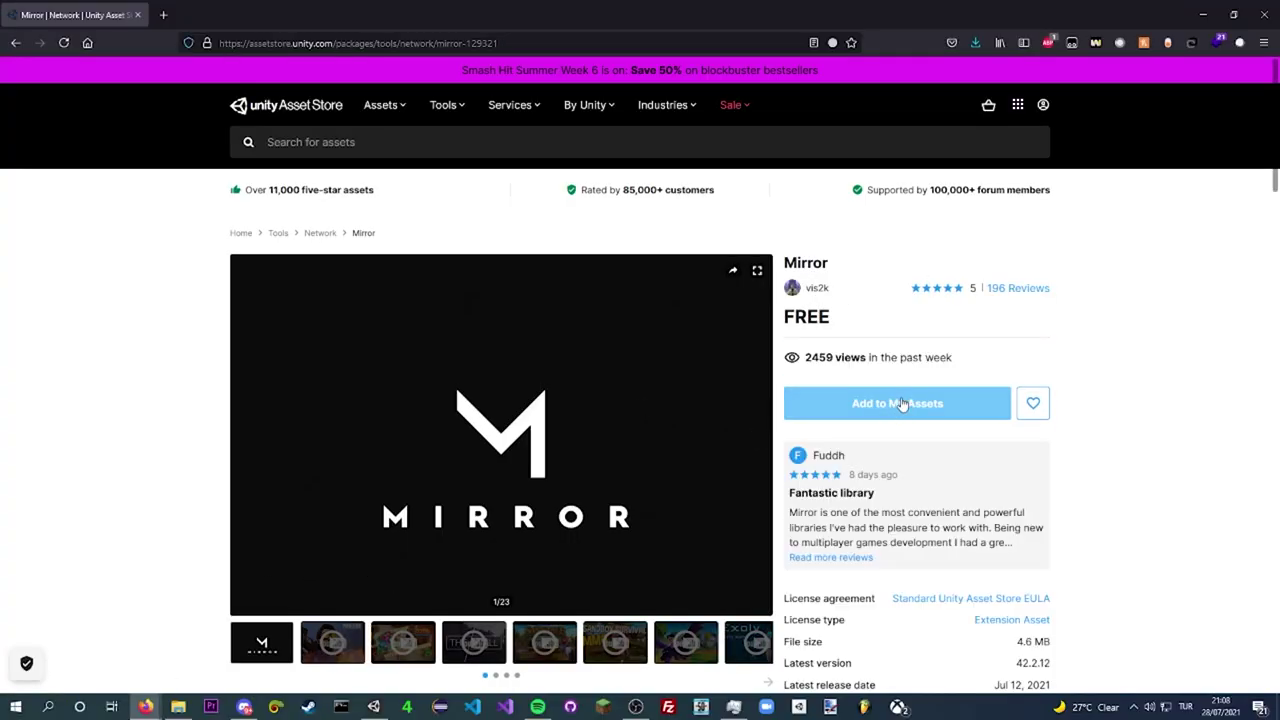
click(906, 403)
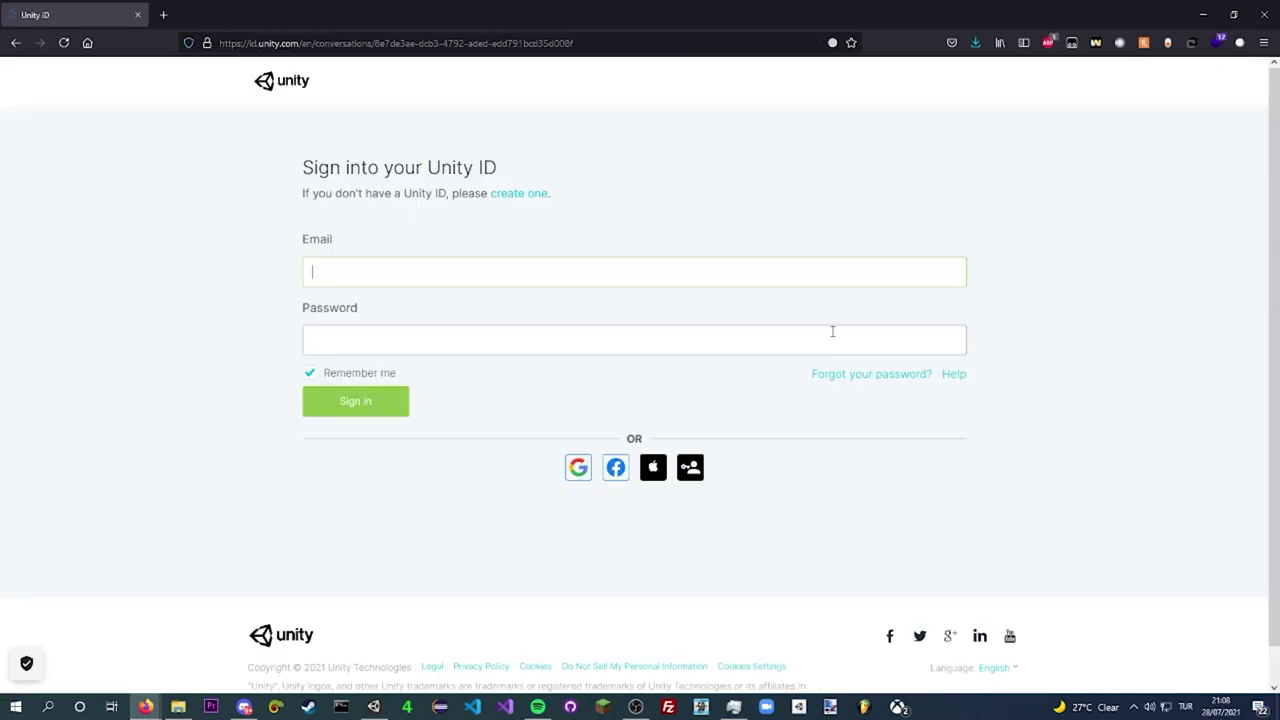
- Start a new Unity Hub project using editor version 2021.1.10f1
click(1277, 8)
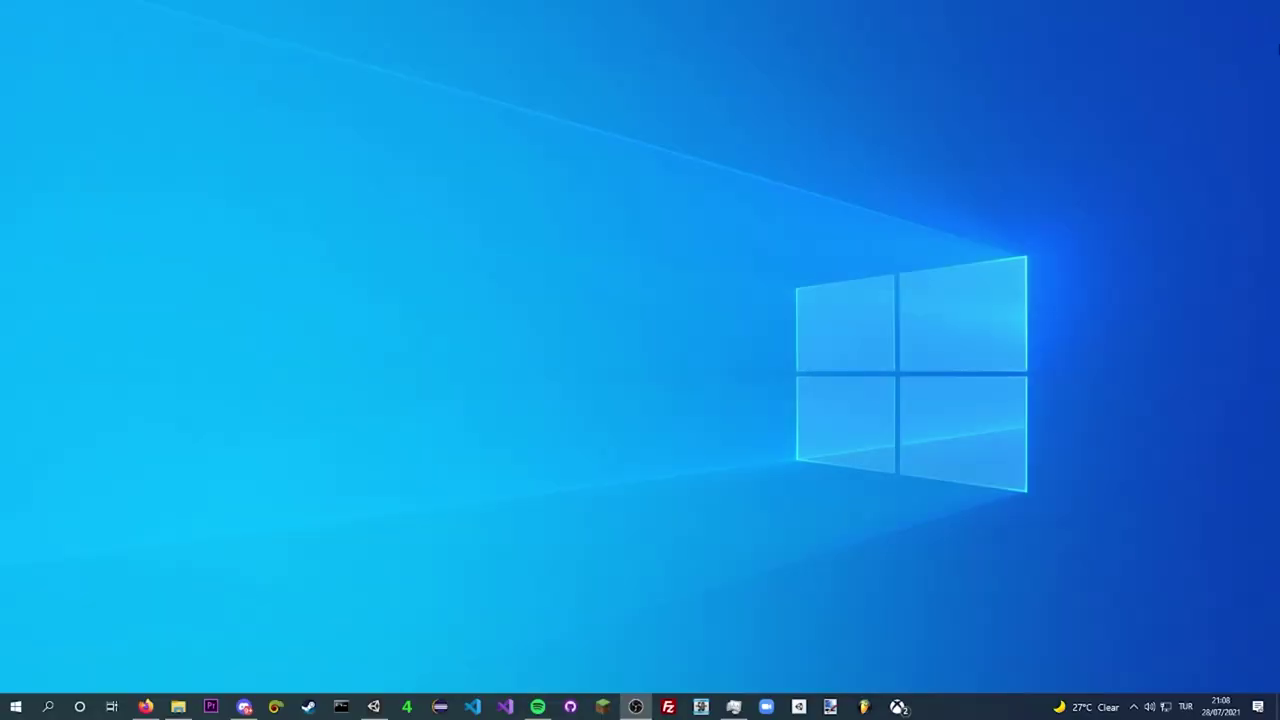
click(798, 707)
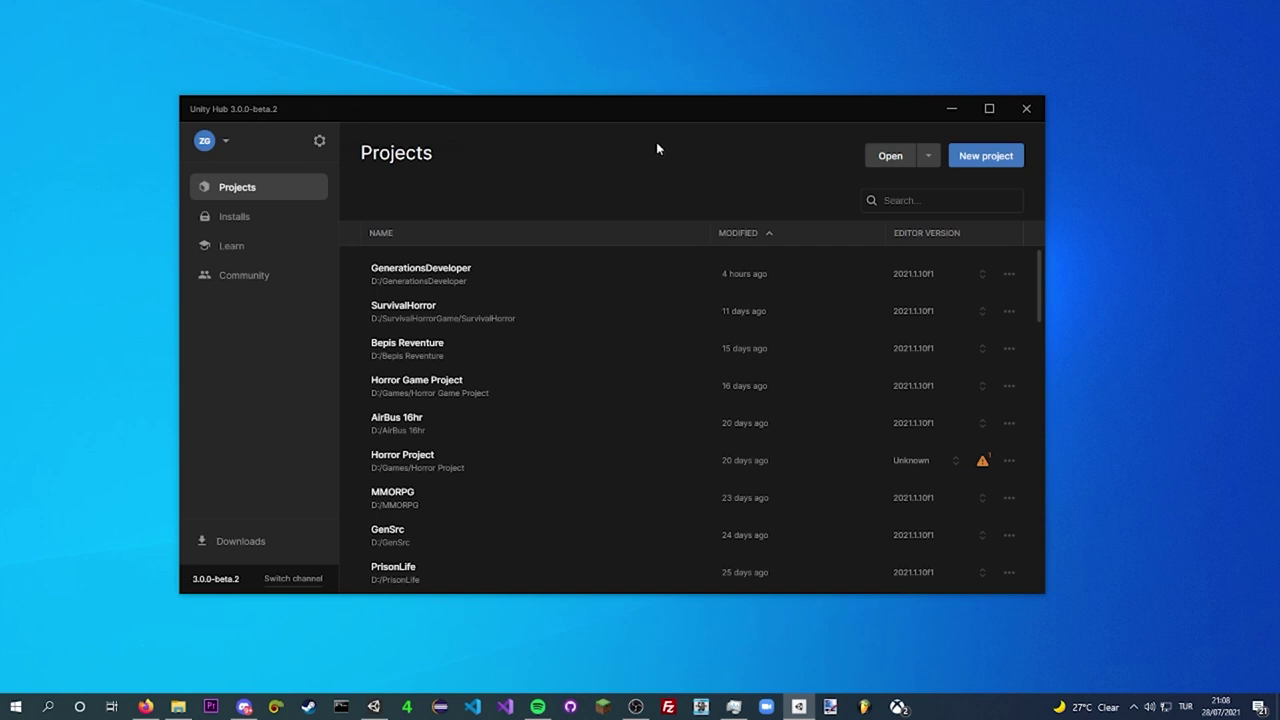
click(985, 158)
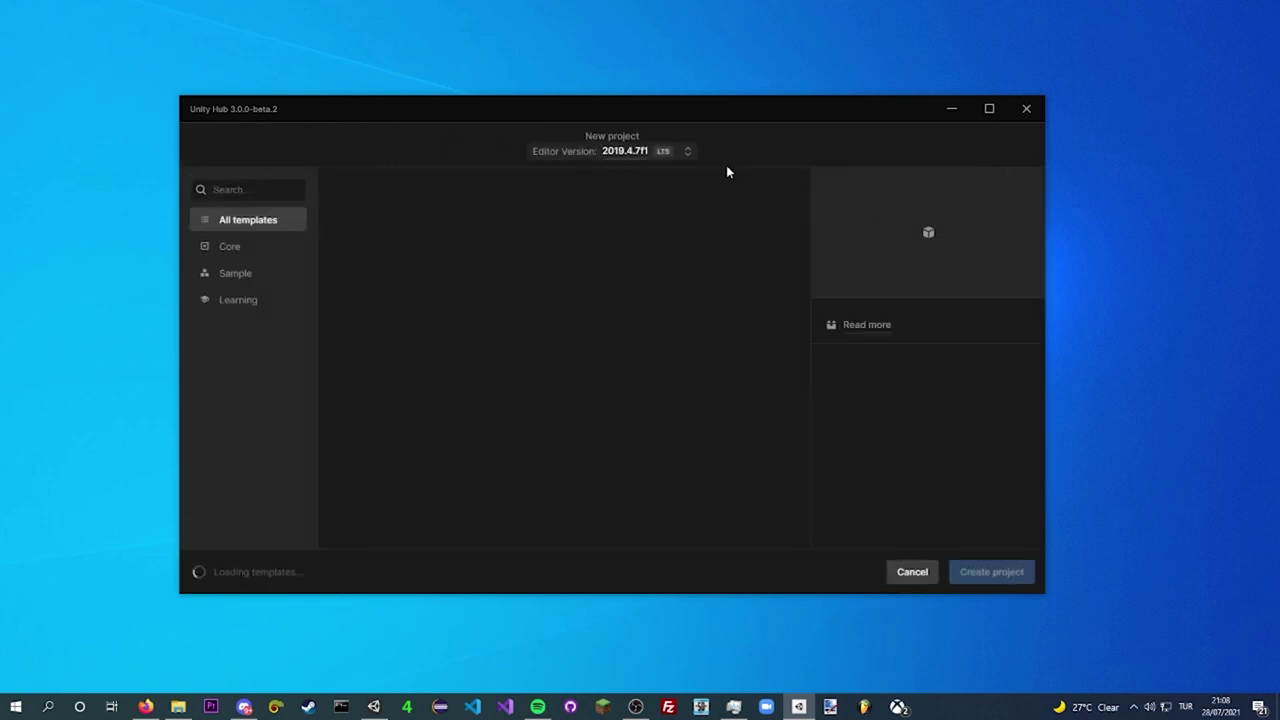
click(644, 162)
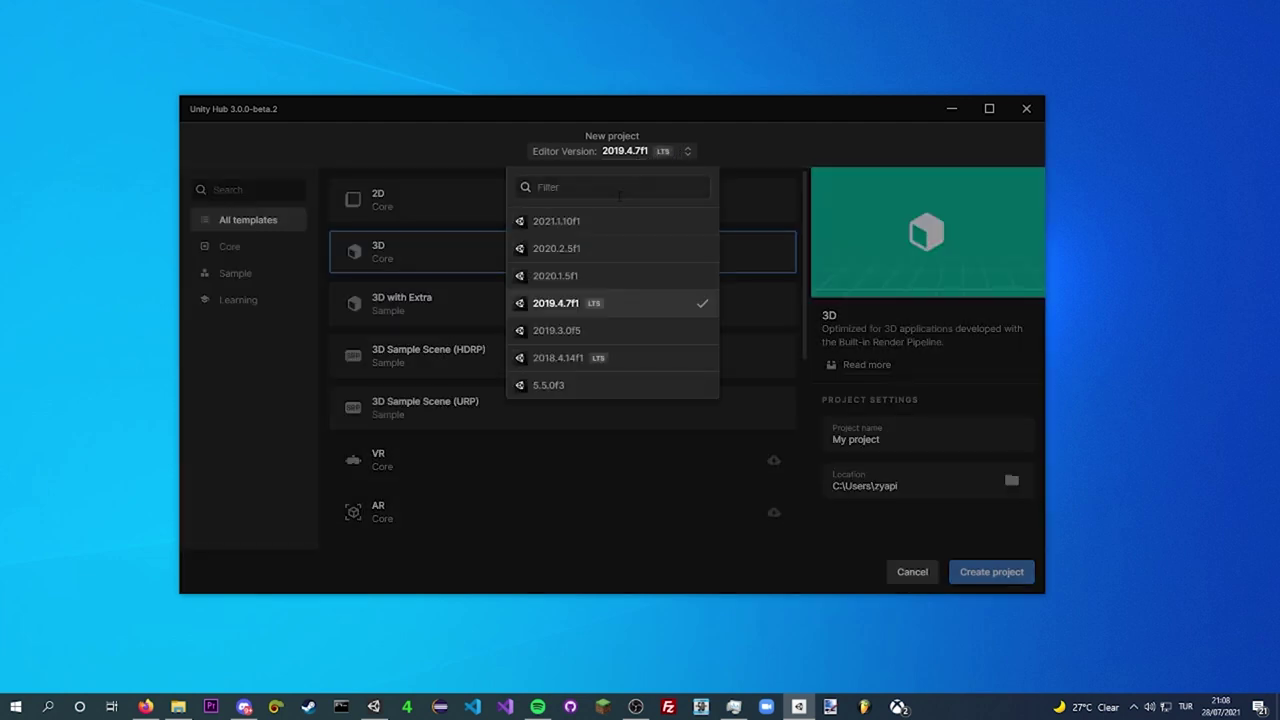
click(620, 222)
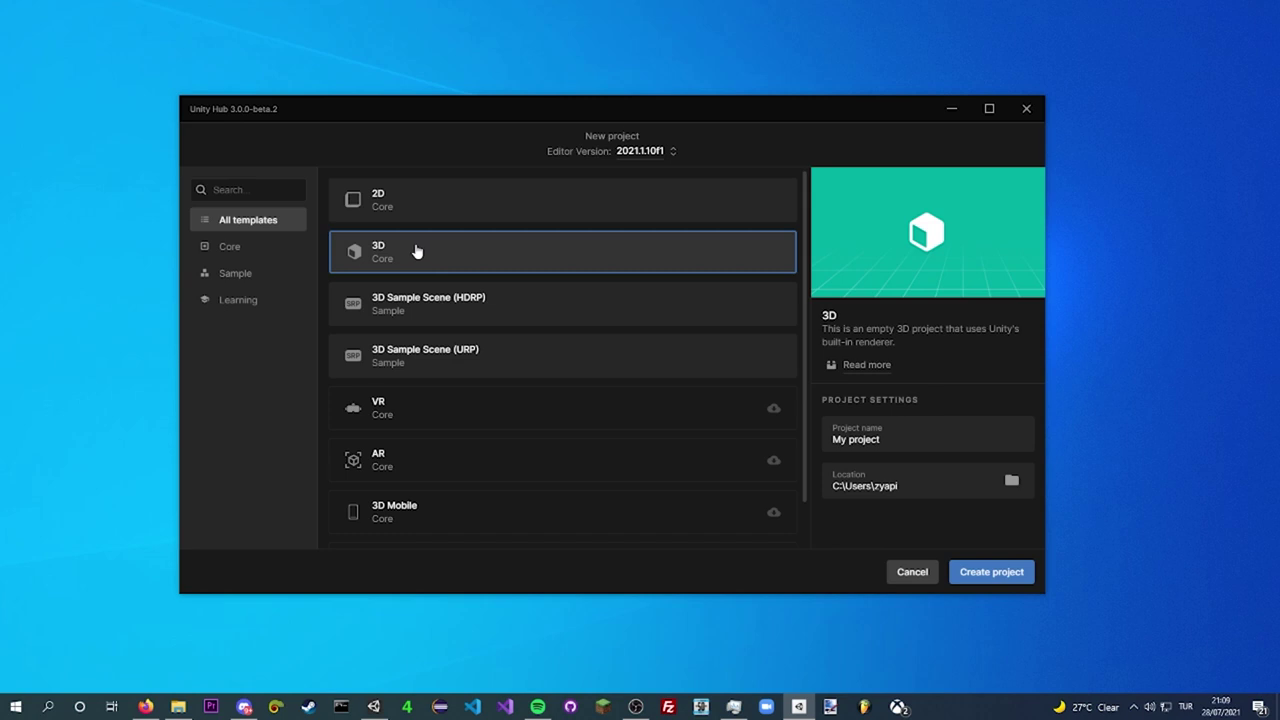
- Set the project location to D:\Games and name the project Mirror Tutorial
click(1011, 480)
drag(880, 439, 584, 440)
text(Miro)
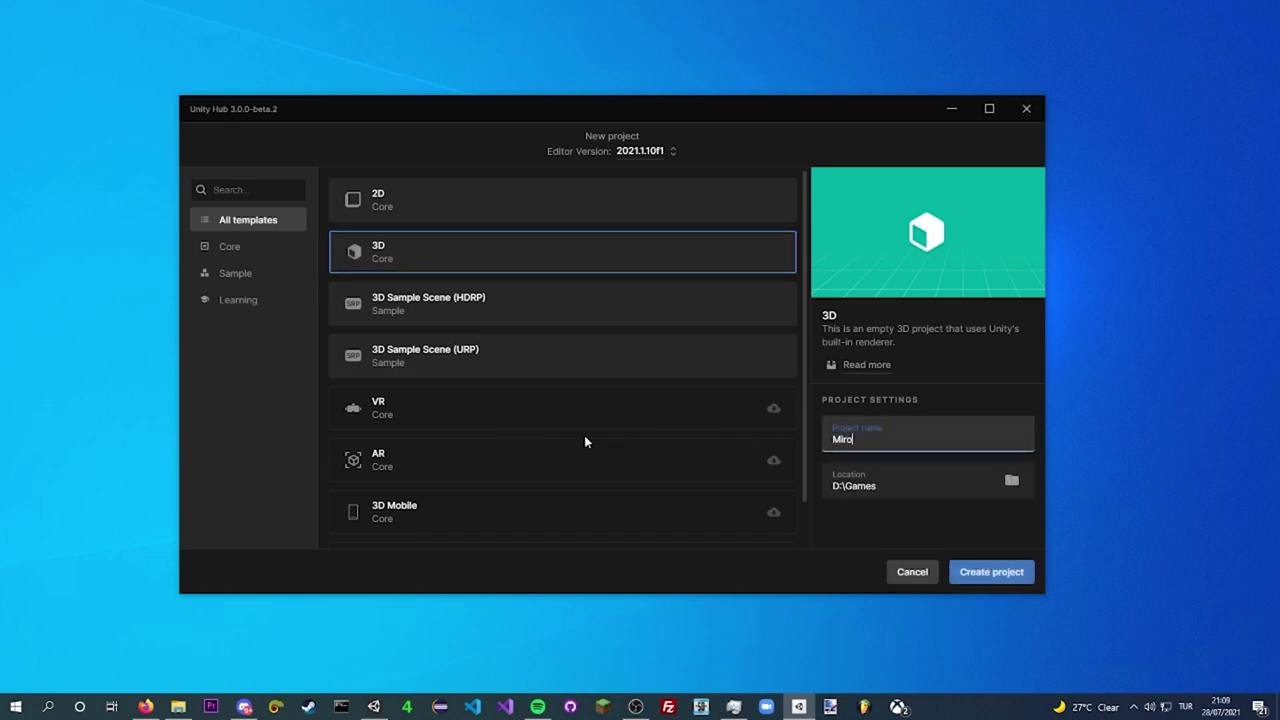
key(BackSpace)
key(BackSpace)
text(rror tututor)
- Add a plane to the scene and scale it into a wide ground
click(1004, 577)
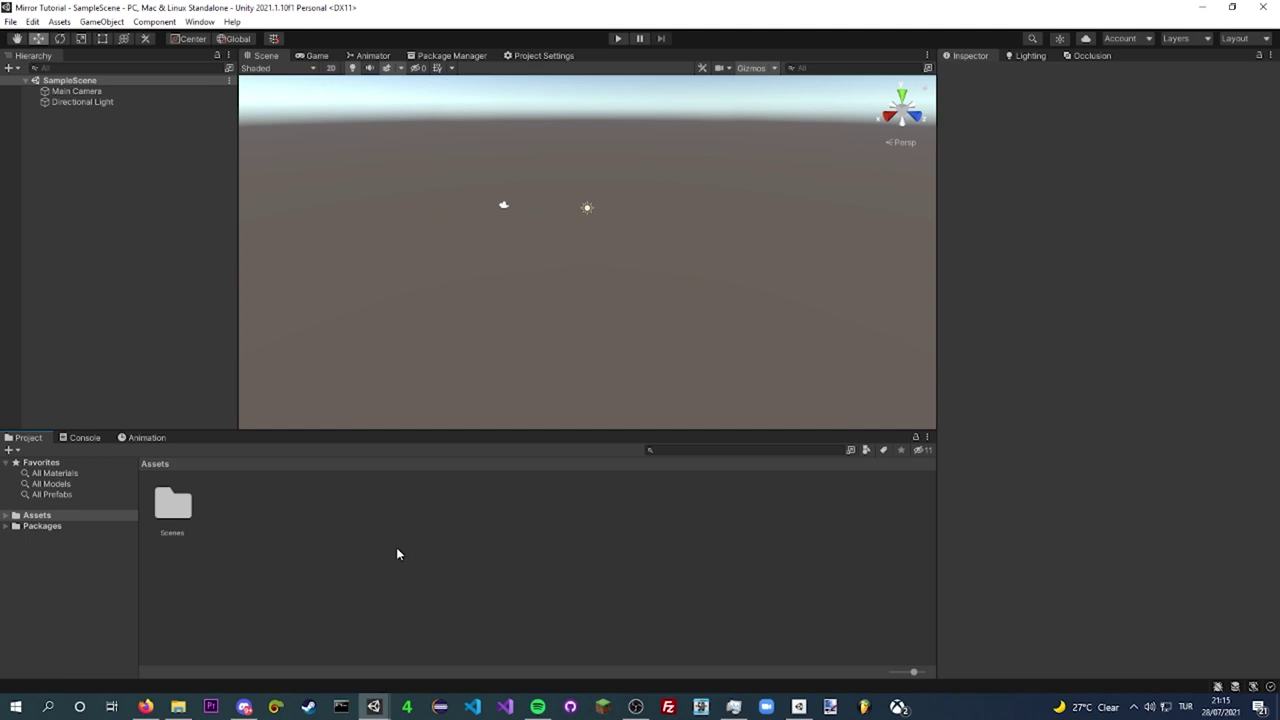
right_click(111, 173)
mouse_move(152, 347)
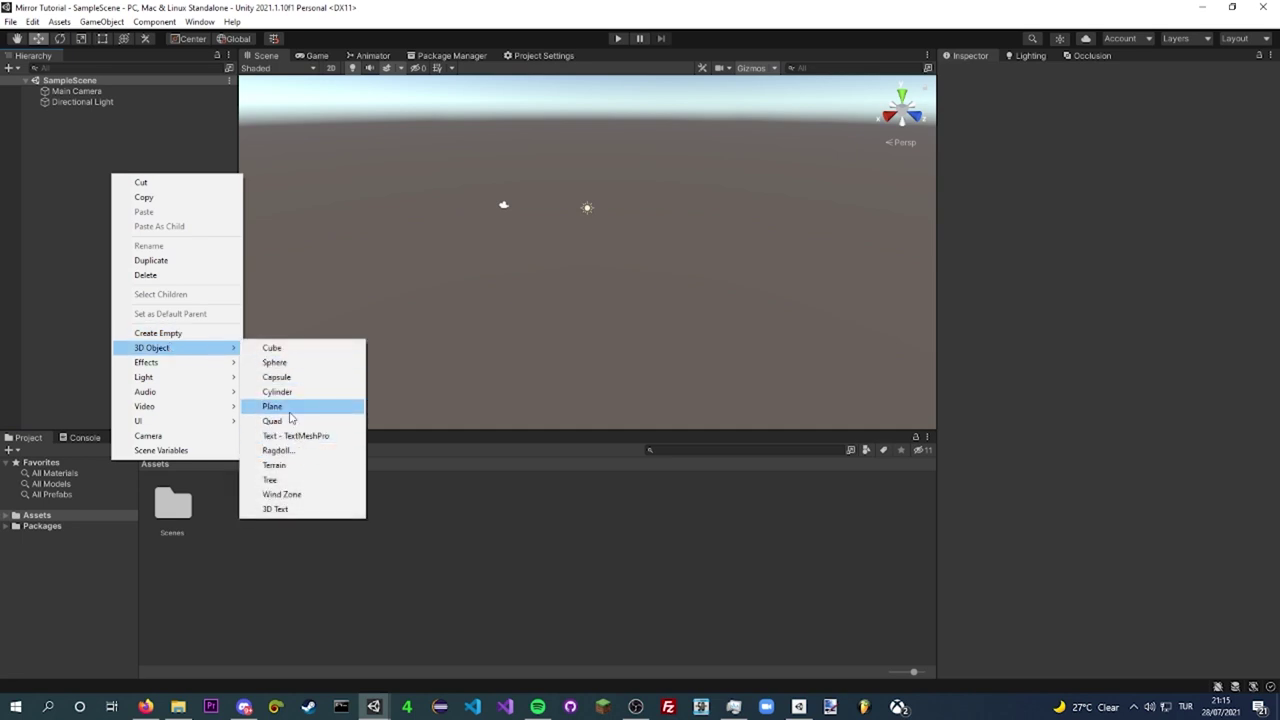
click(285, 406)
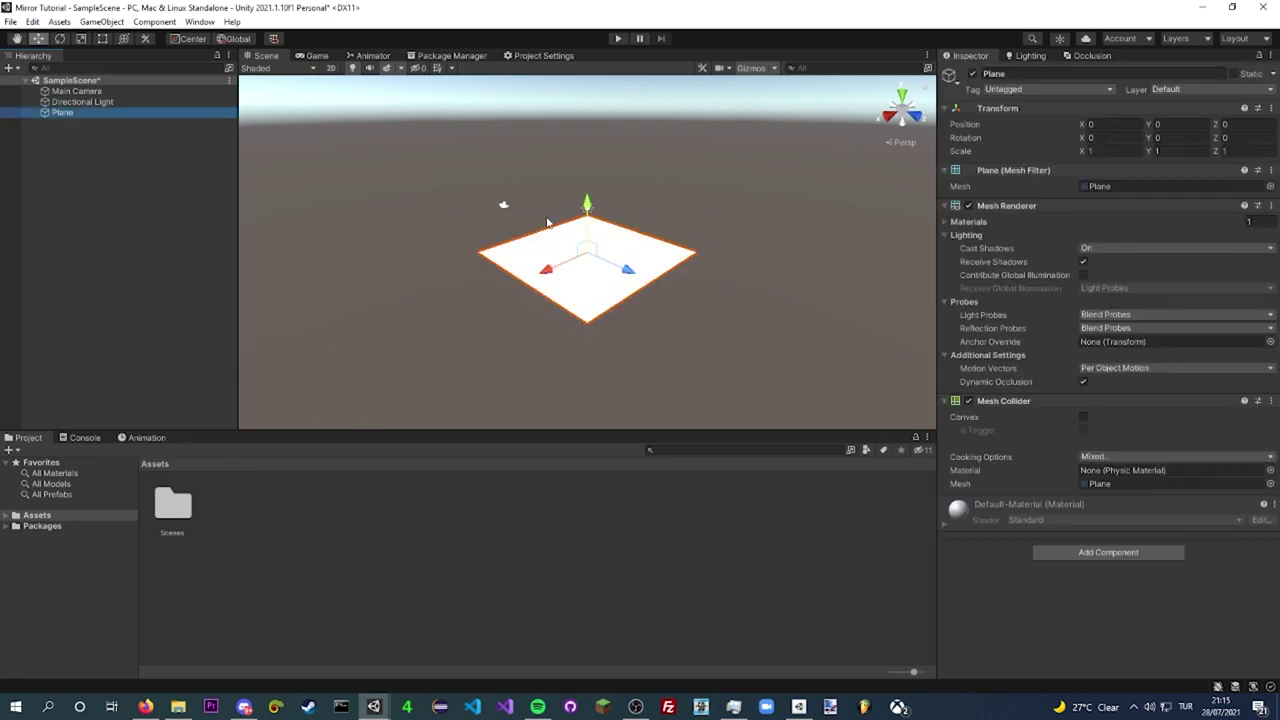
key(r)
drag(587, 252, 770, 300)
- Add a capsule named Player and raise it to stand on the ground
right_click(159, 164)
mouse_move(197, 337)
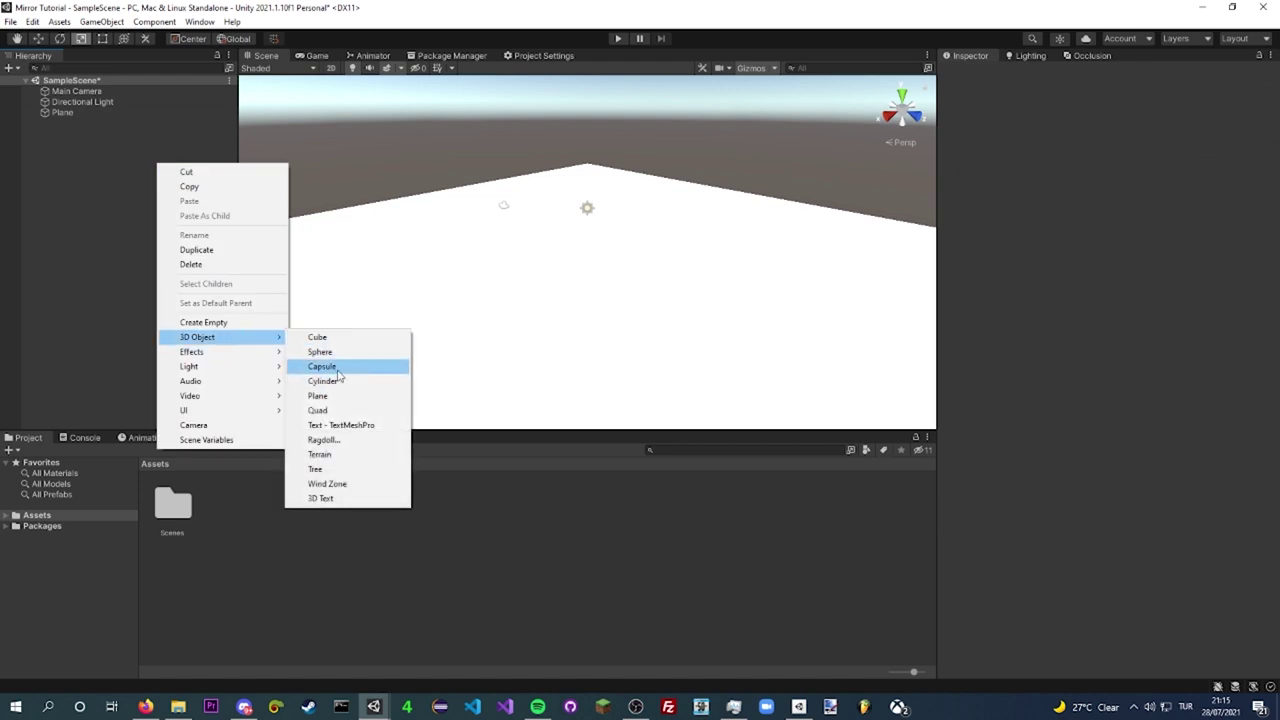
click(322, 366)
text(w)
key(BackSpace)
text(P)
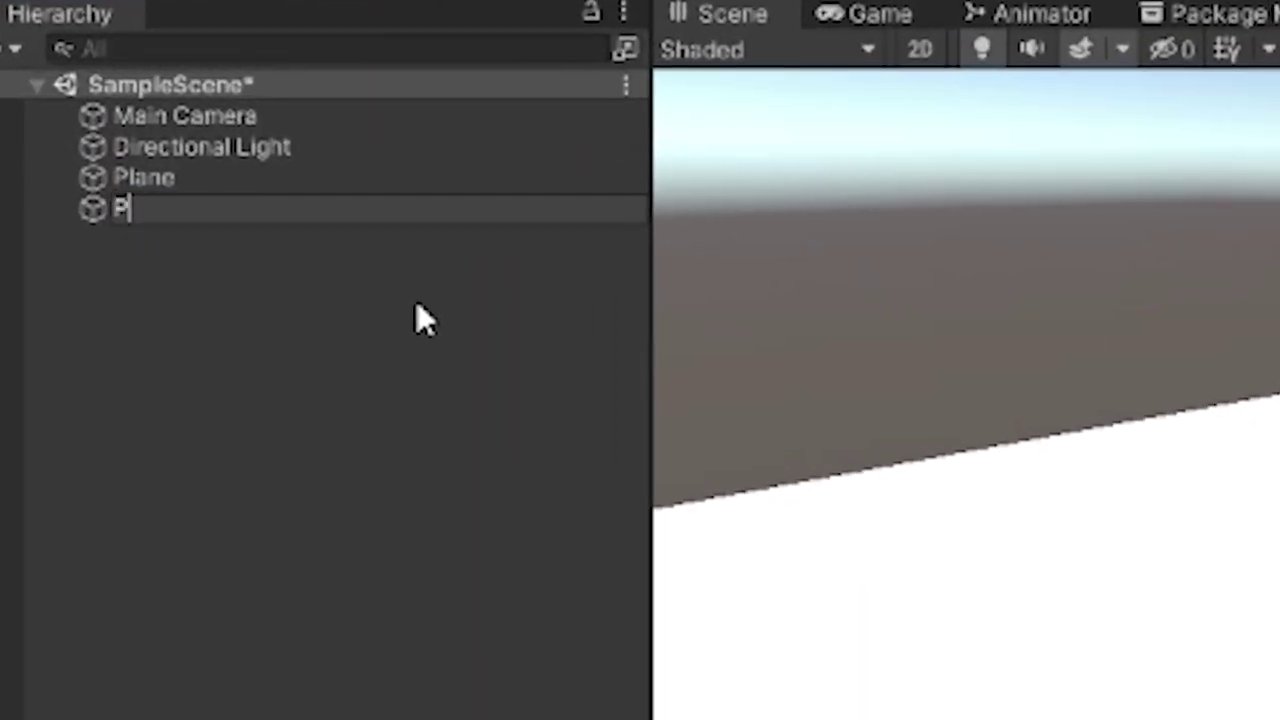
text(layer)
key(Return)
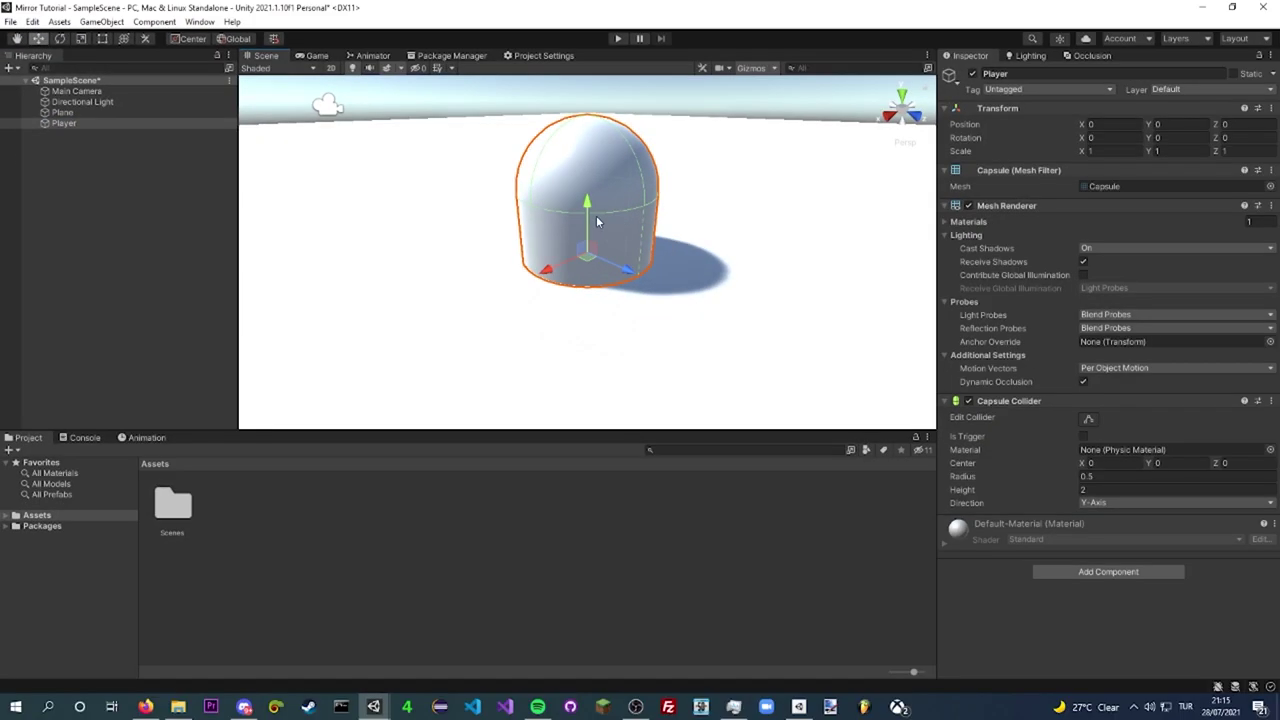
drag(596, 215, 596, 183)
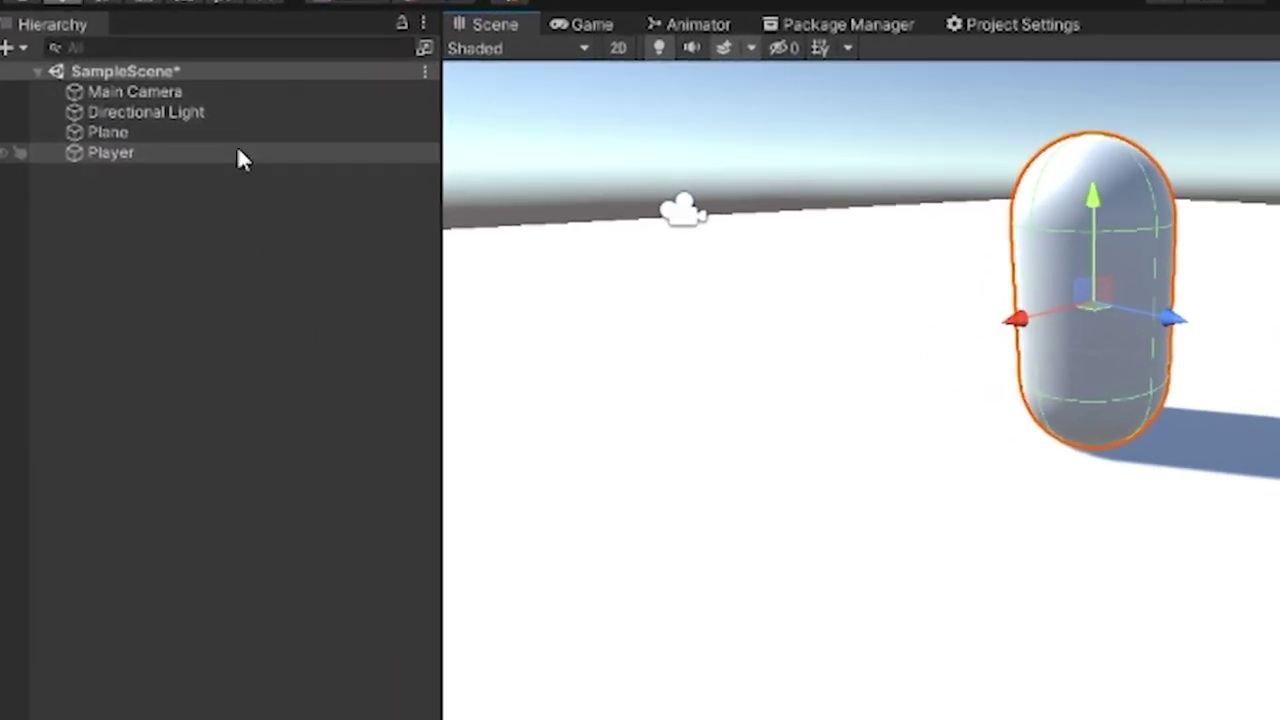
- Parent Main Camera under Player, zero its position and raise it to head height
click(75, 90)
drag(168, 92, 140, 168)
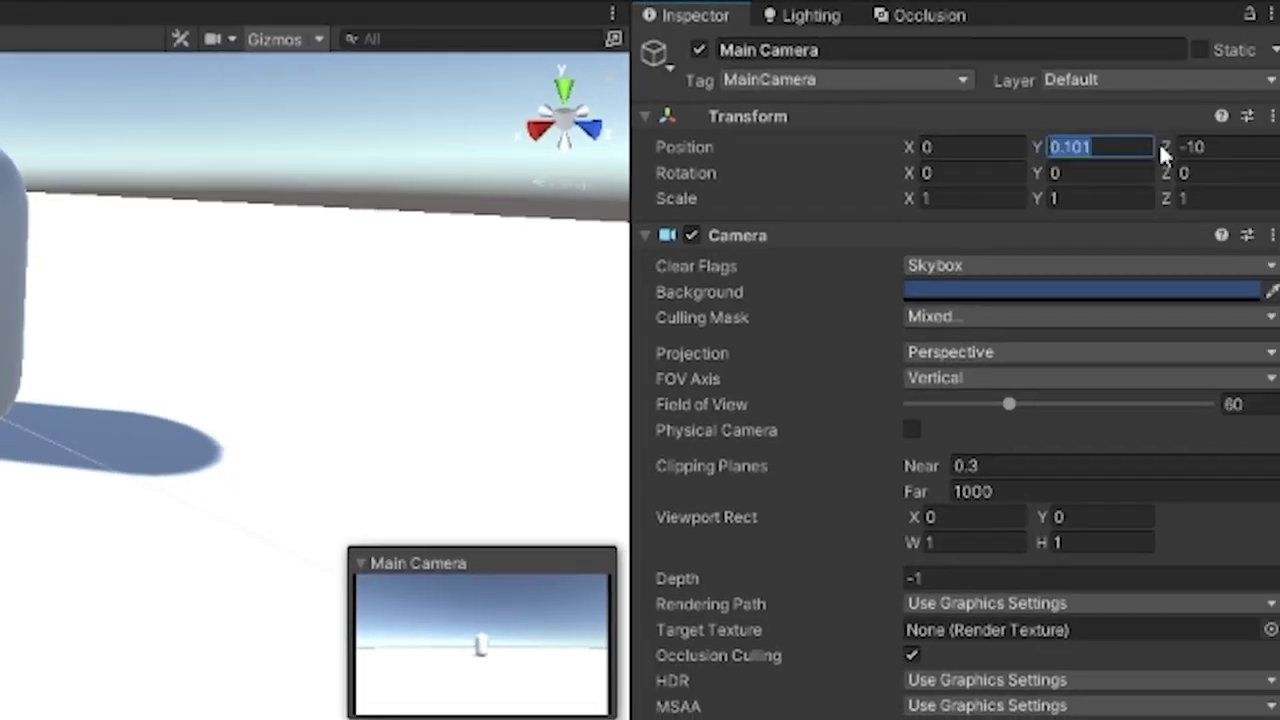
text(0)
key(Tab)
text(0)
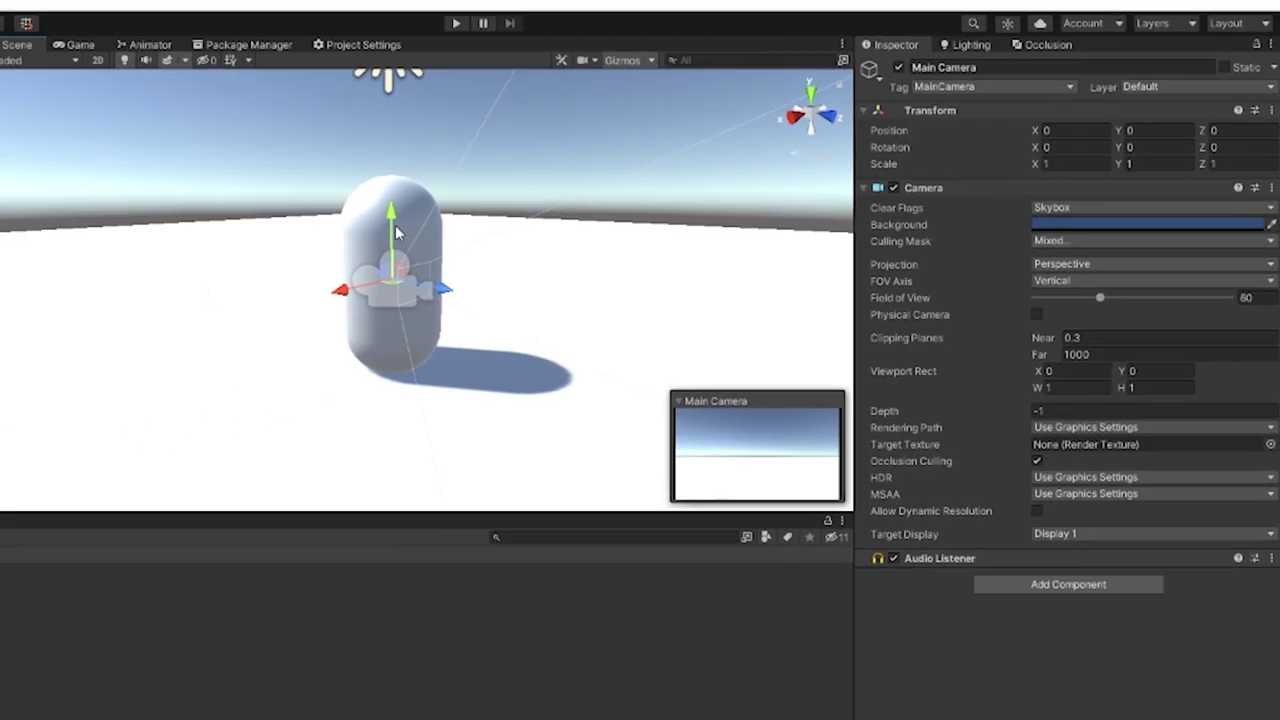
mouse_move(575, 205)
mouse_down()
mouse_move(575, 152)
mouse_move(785, 101)
mouse_up()
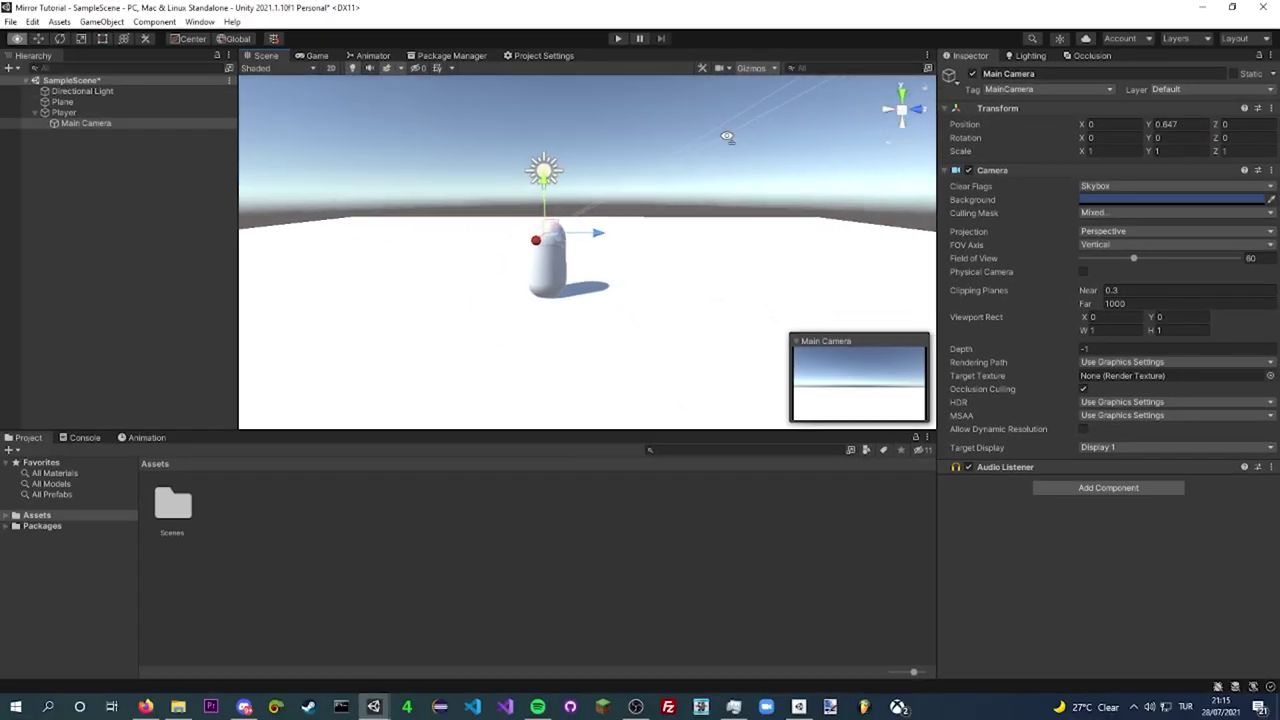
click(65, 112)
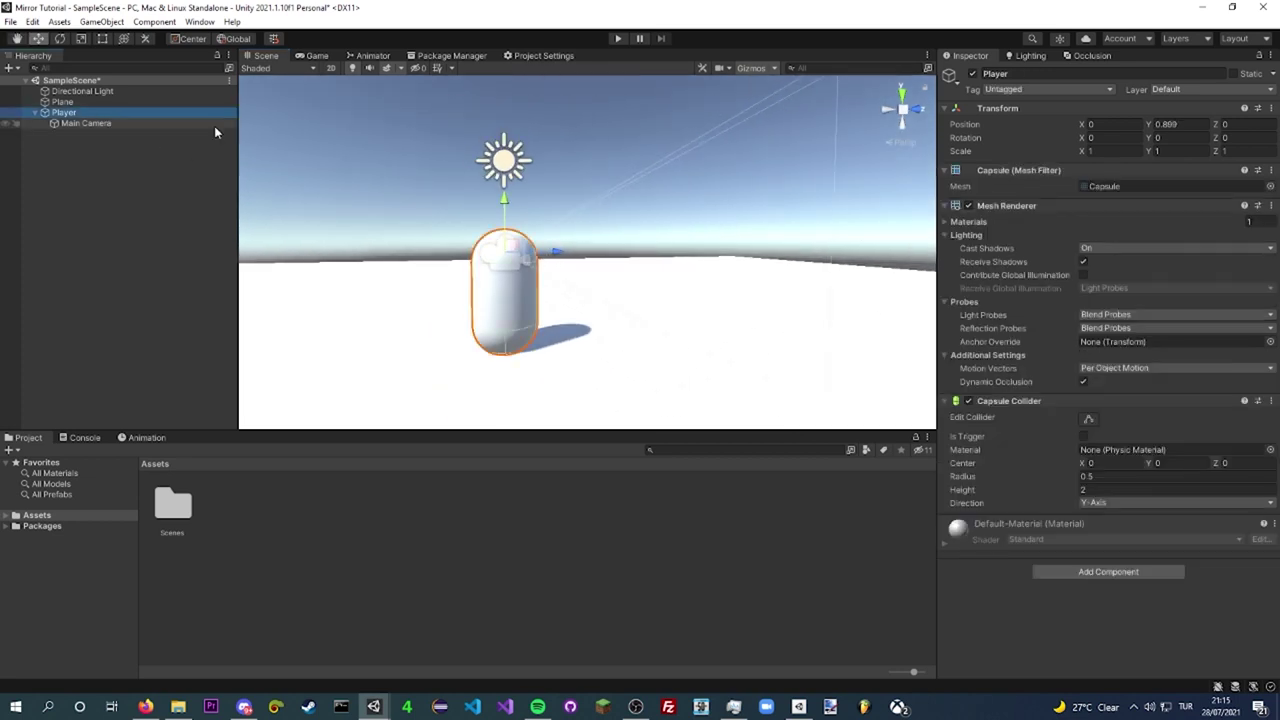
mouse_move(396, 153)
alt+mouse_down()
mouse_move(410, 184)
mouse_move(343, 251)
alt+mouse_up()
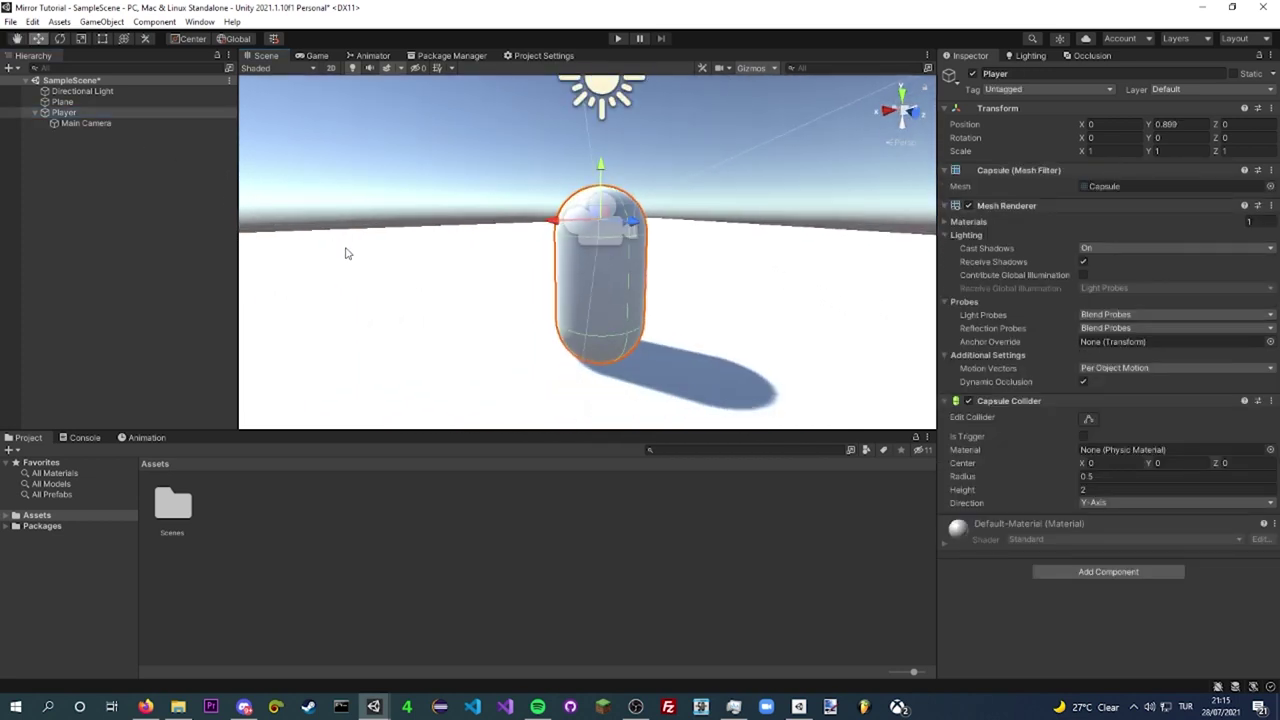
- Set the Package Manager to list packages from My Assets
click(452, 56)
click(305, 67)
click(301, 118)
click(305, 67)
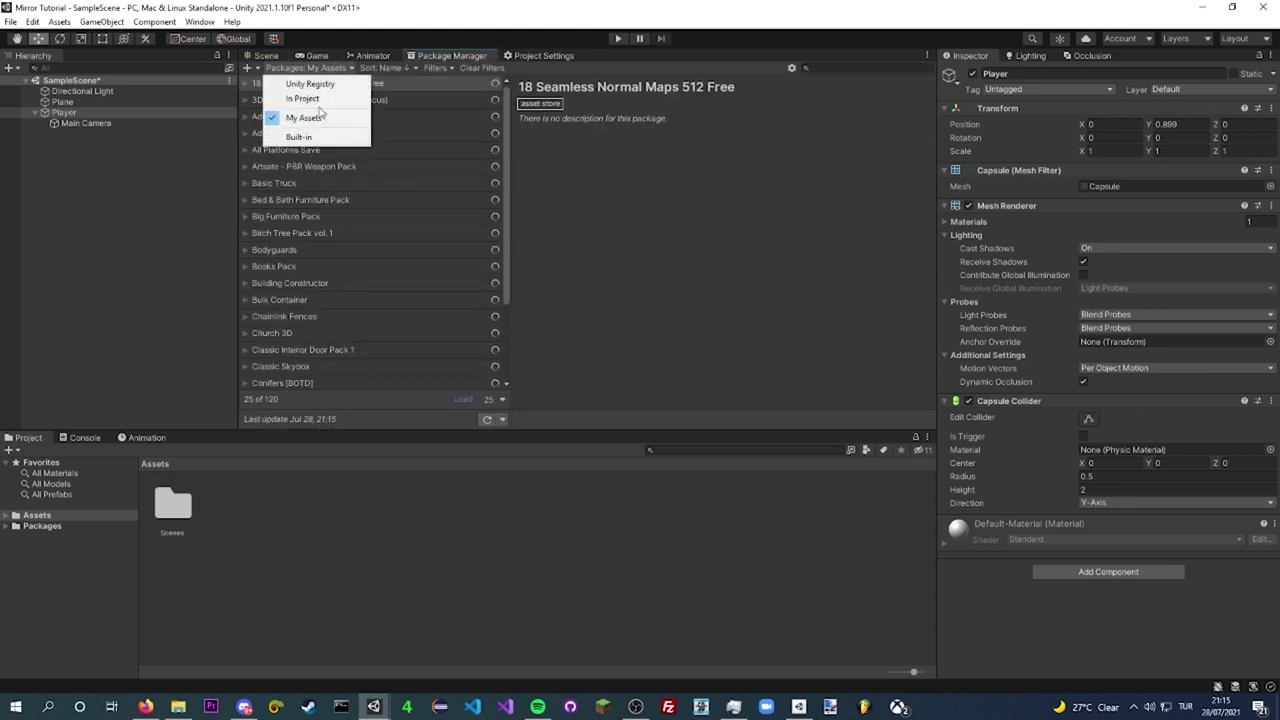
click(480, 72)
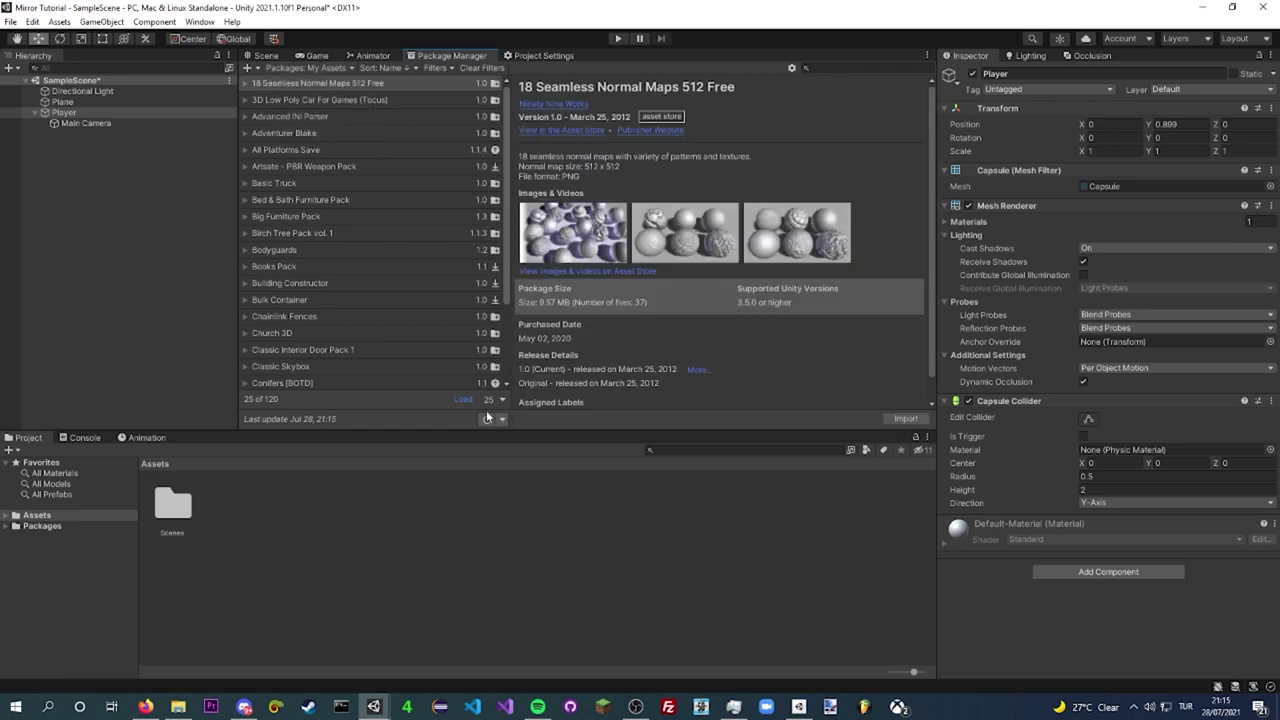
scroll(506, 380, down, 3)
scroll(506, 380, up, 3)
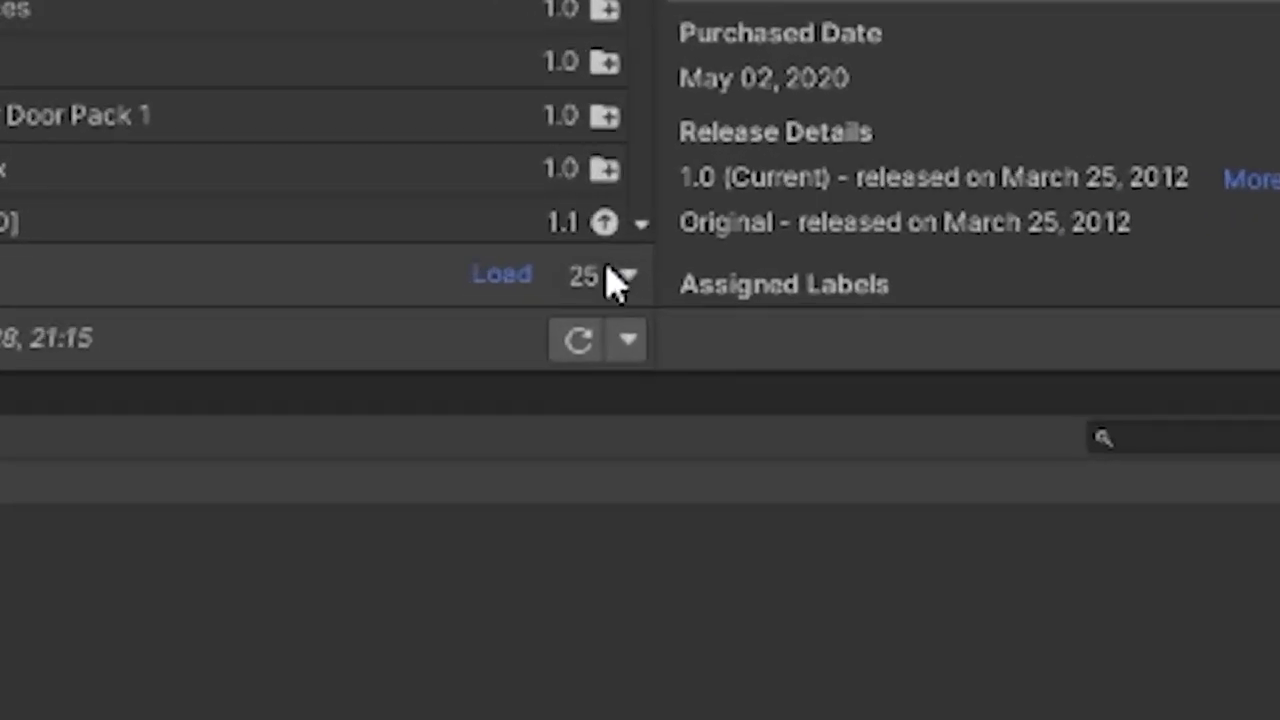
- Show all 120 owned packages on one page and select Mirror
click(495, 399)
click(655, 410)
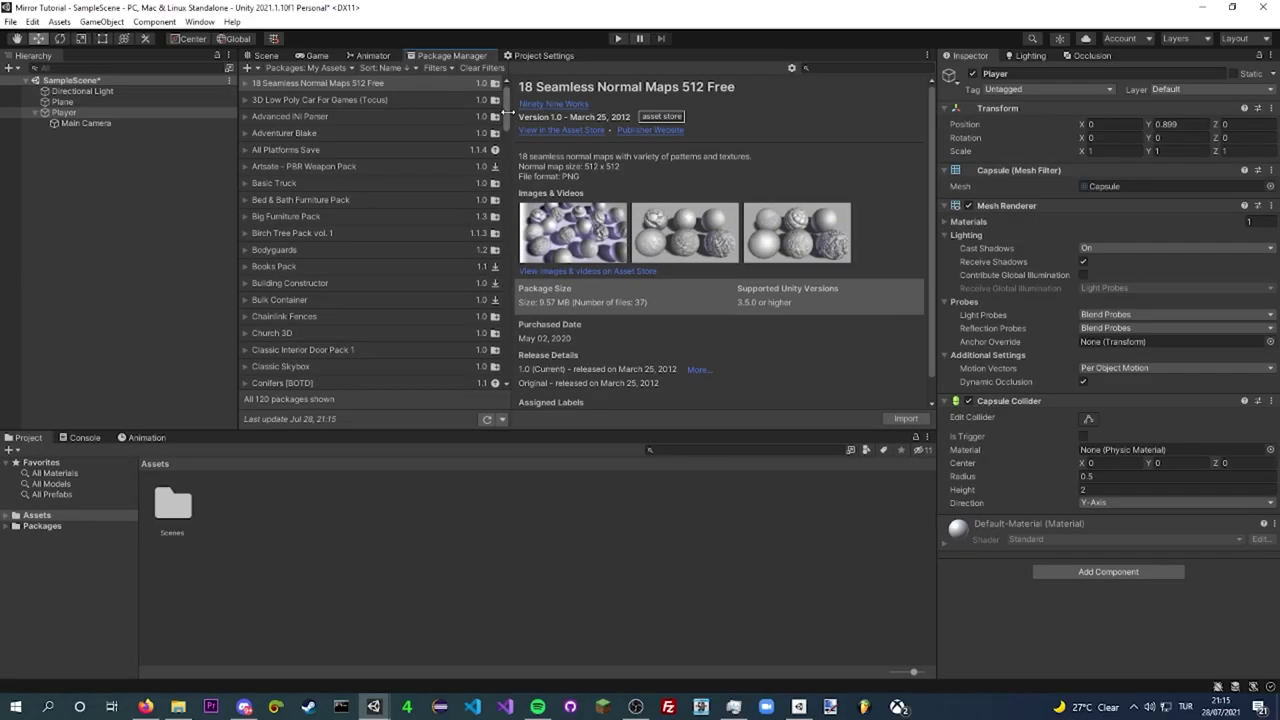
scroll(300, 200, down, 10)
scroll(300, 200, down, 5)
click(298, 126)
- Begin importing Mirror and collapse its top-level folders in the import list
click(903, 418)
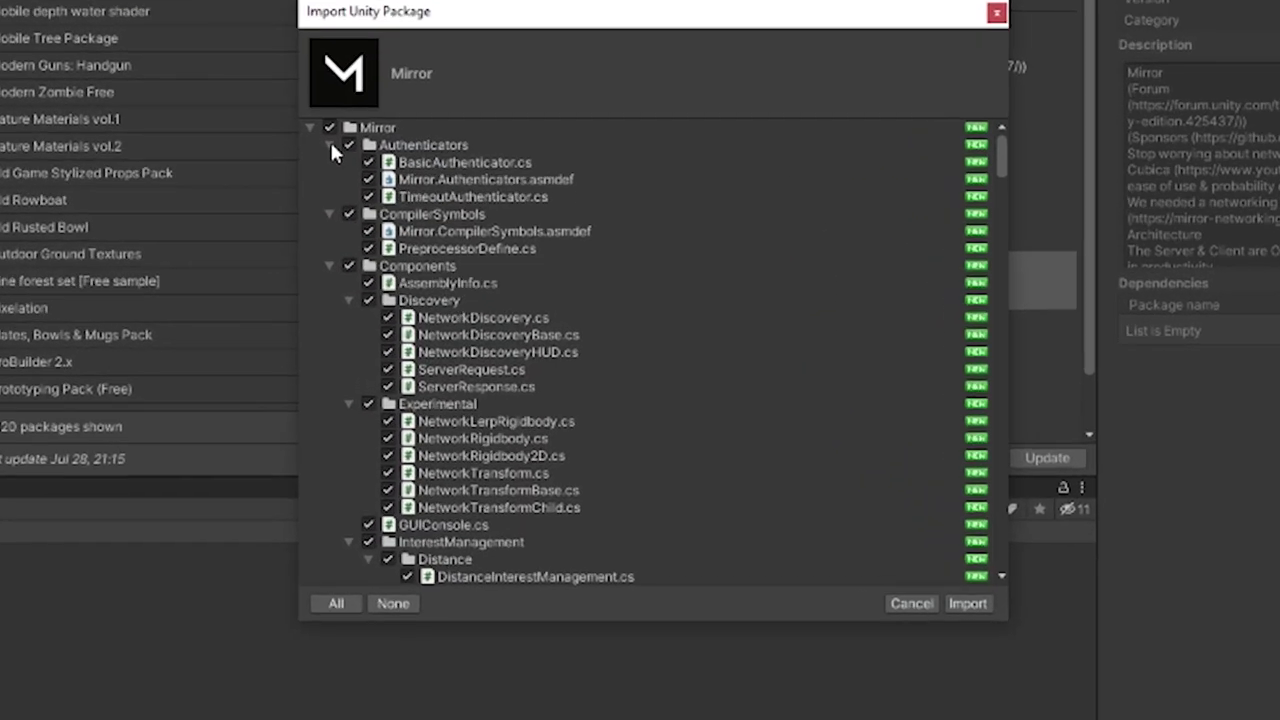
click(330, 145)
click(329, 162)
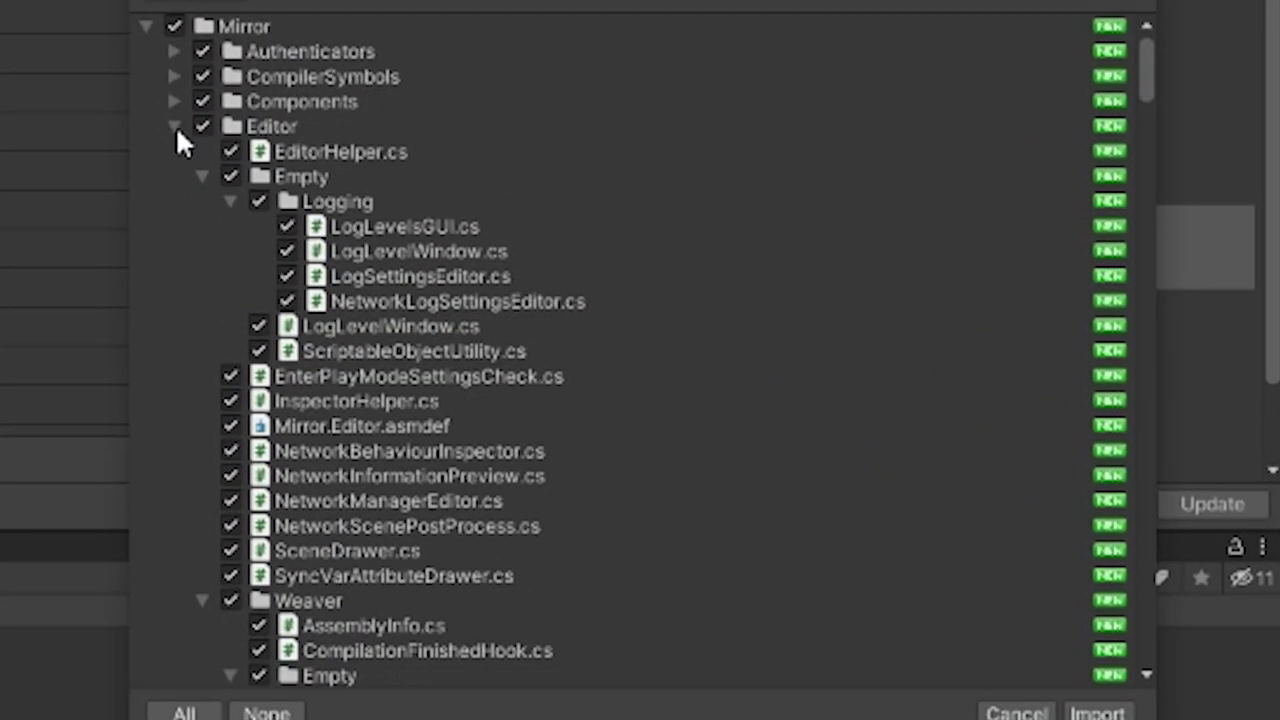
click(176, 126)
click(174, 151)
click(175, 176)
click(175, 226)
click(177, 251)
click(177, 276)
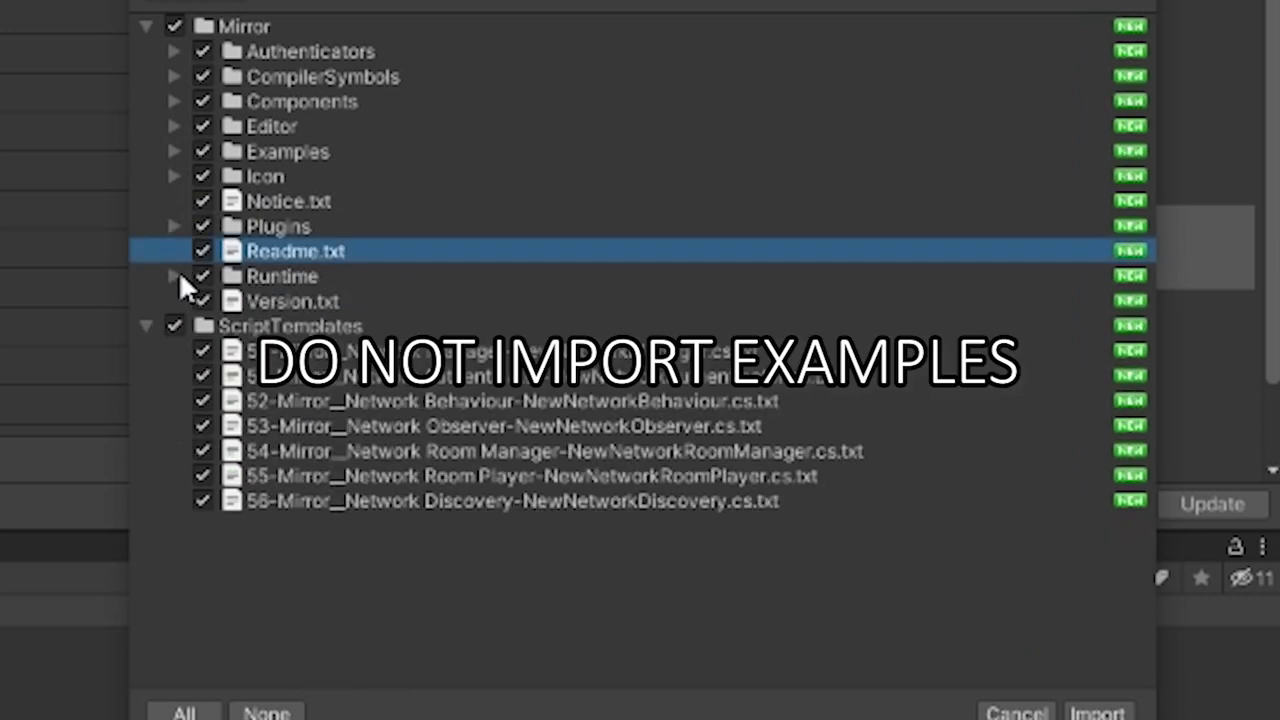
- Uncheck the Examples folder and import the remaining Mirror files
click(206, 153)
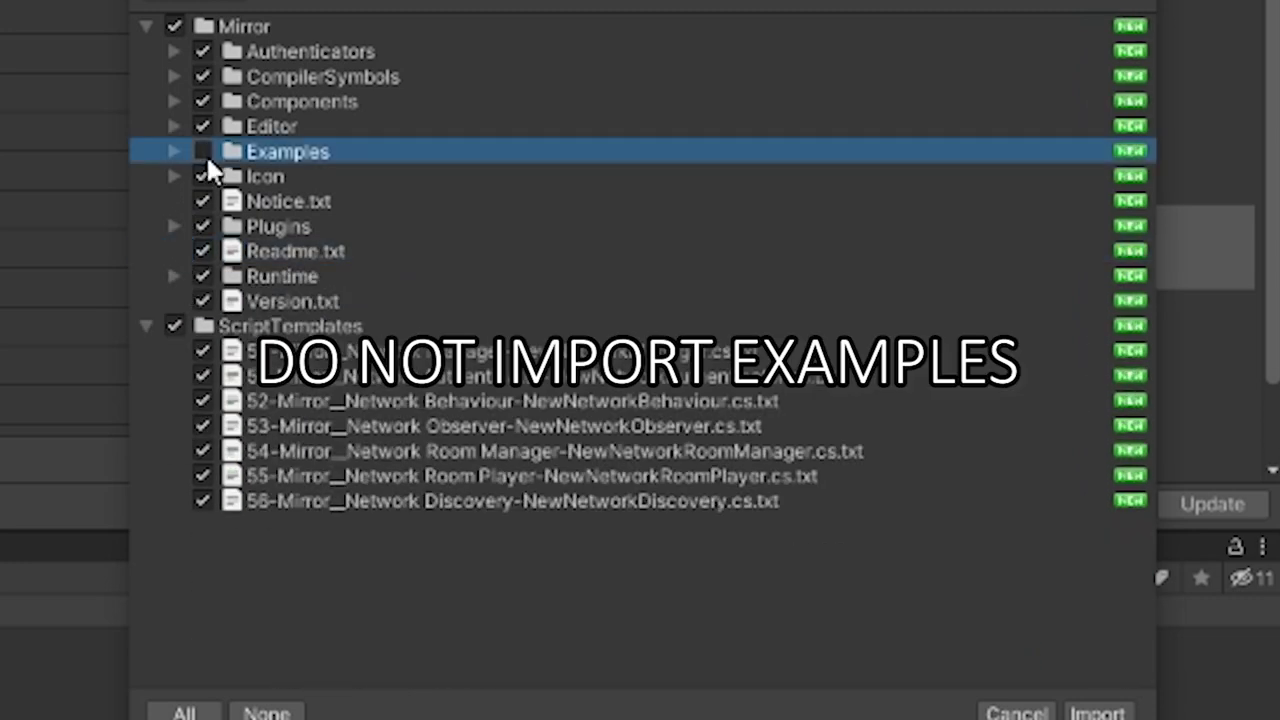
click(141, 308)
click(140, 325)
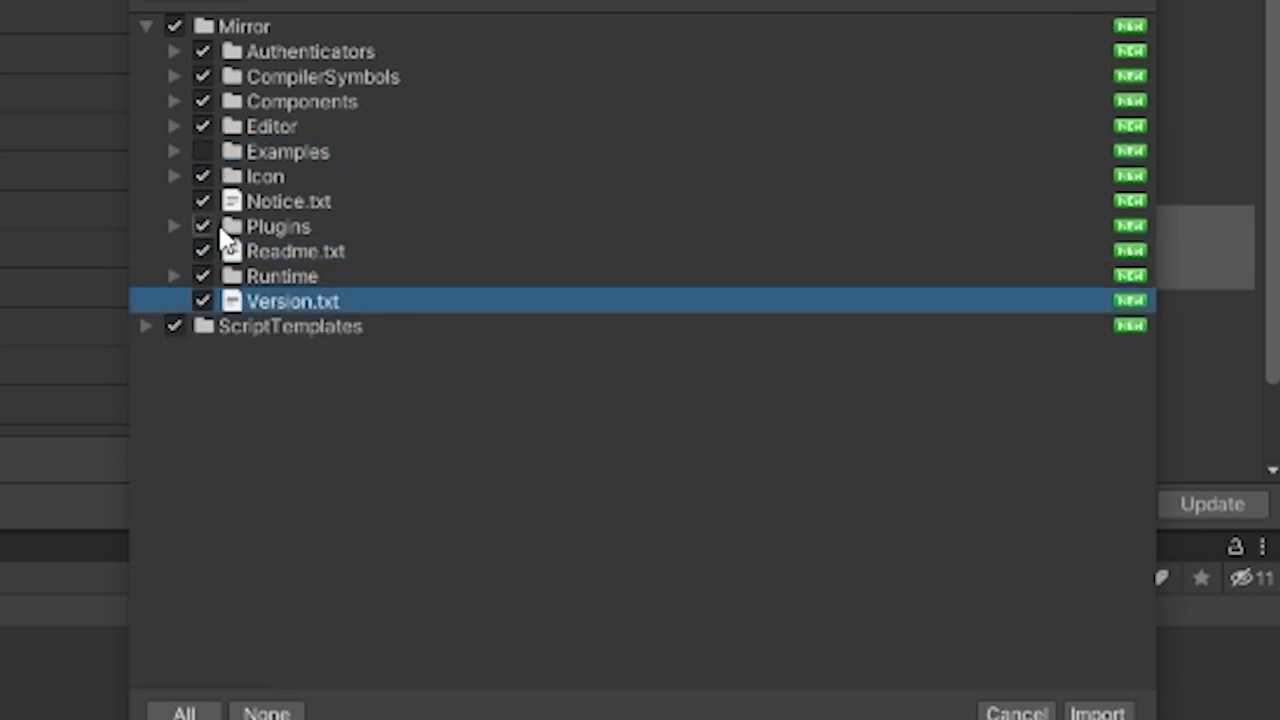
click(279, 134)
click(279, 165)
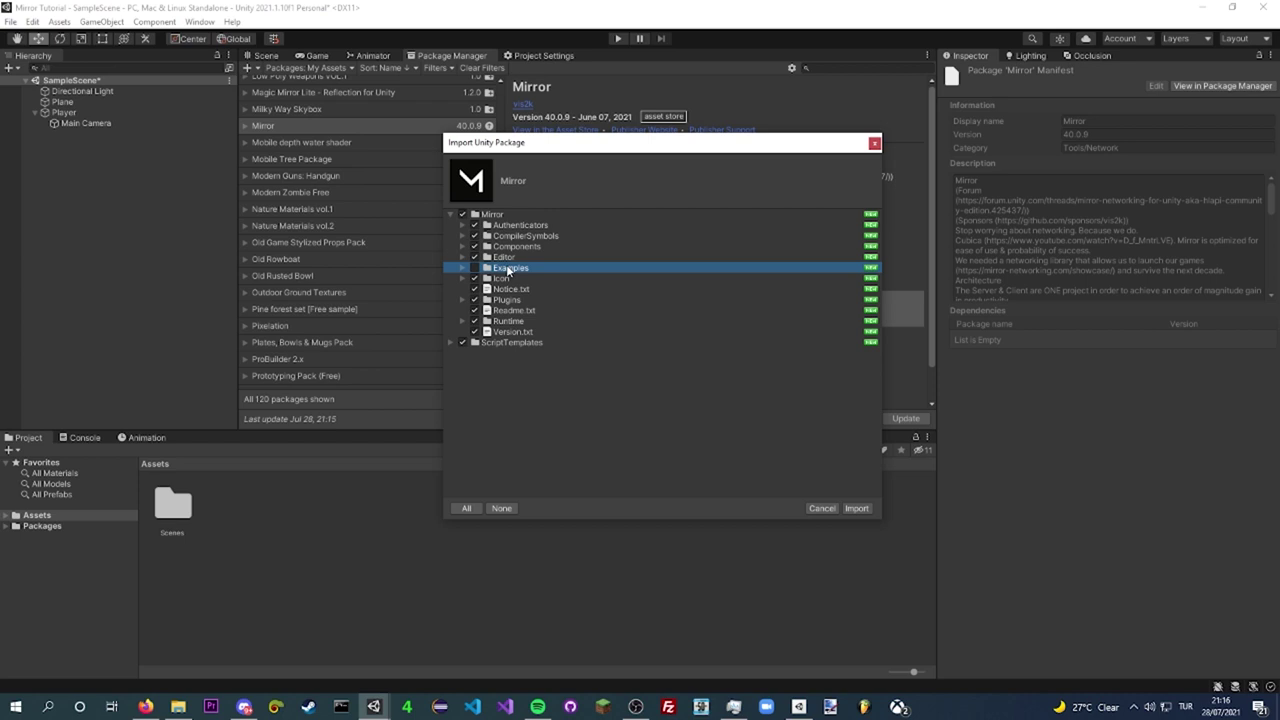
click(855, 508)
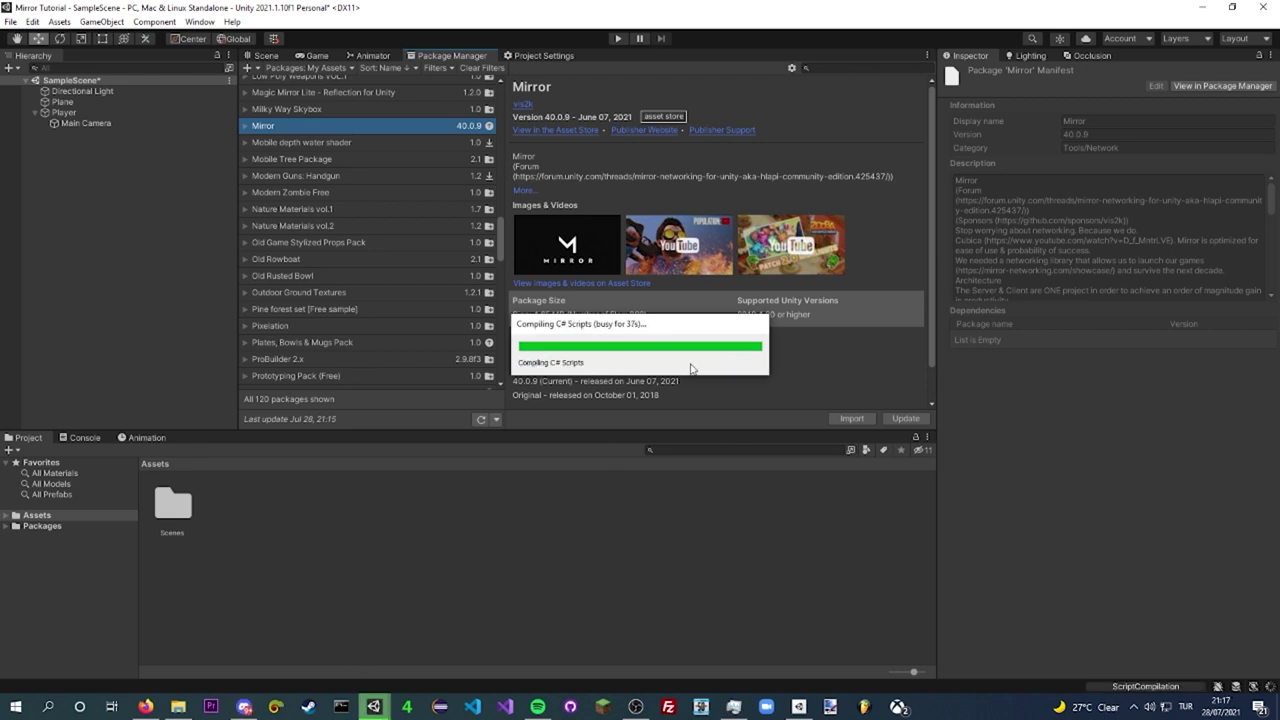
click(280, 55)
- Create a Scripts folder in Assets
right_click(410, 574)
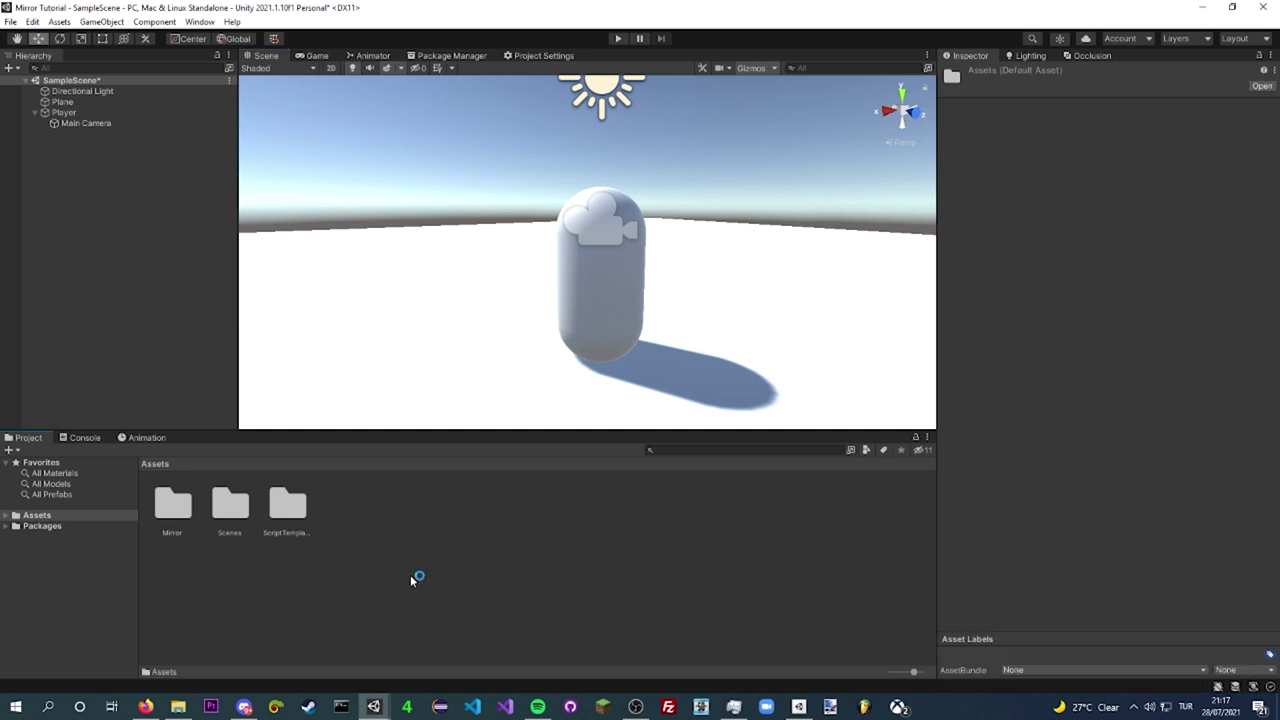
click(709, 137)
text(Scripts)
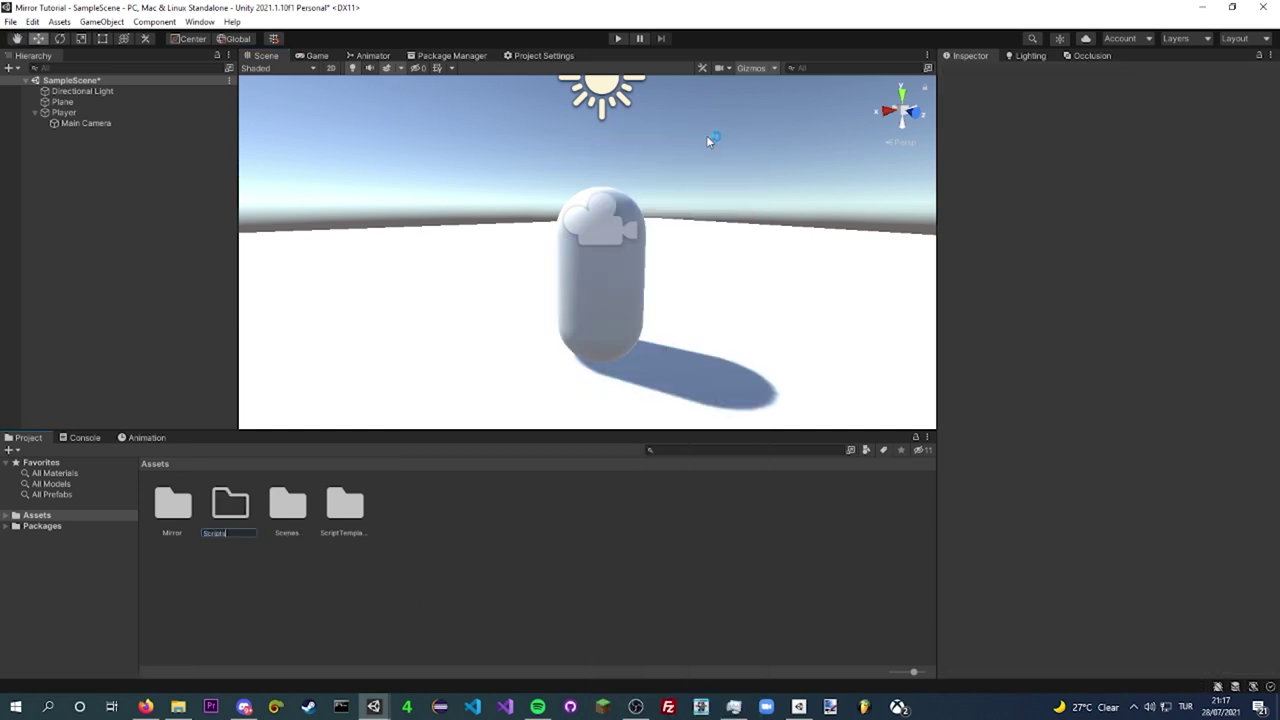
key(Return)
- Create a PlayerController C# script inside Scripts and open it
right_click(350, 552)
click(601, 154)
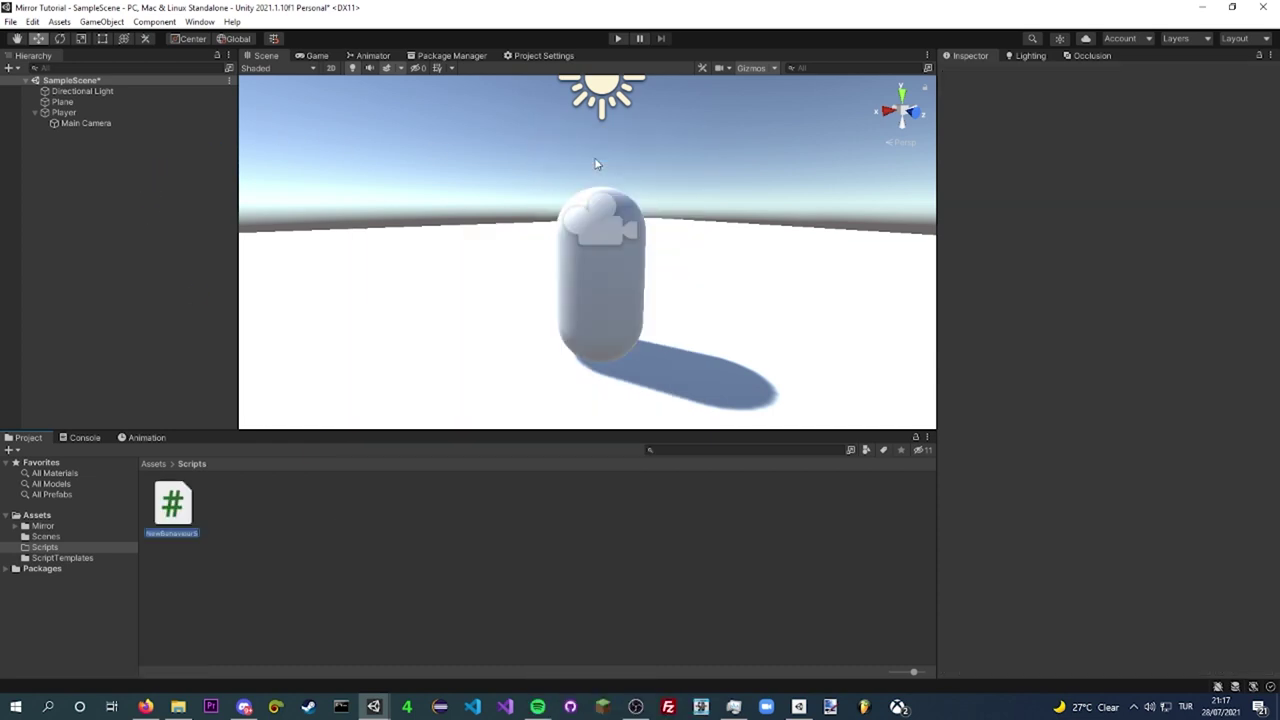
text(Pla)
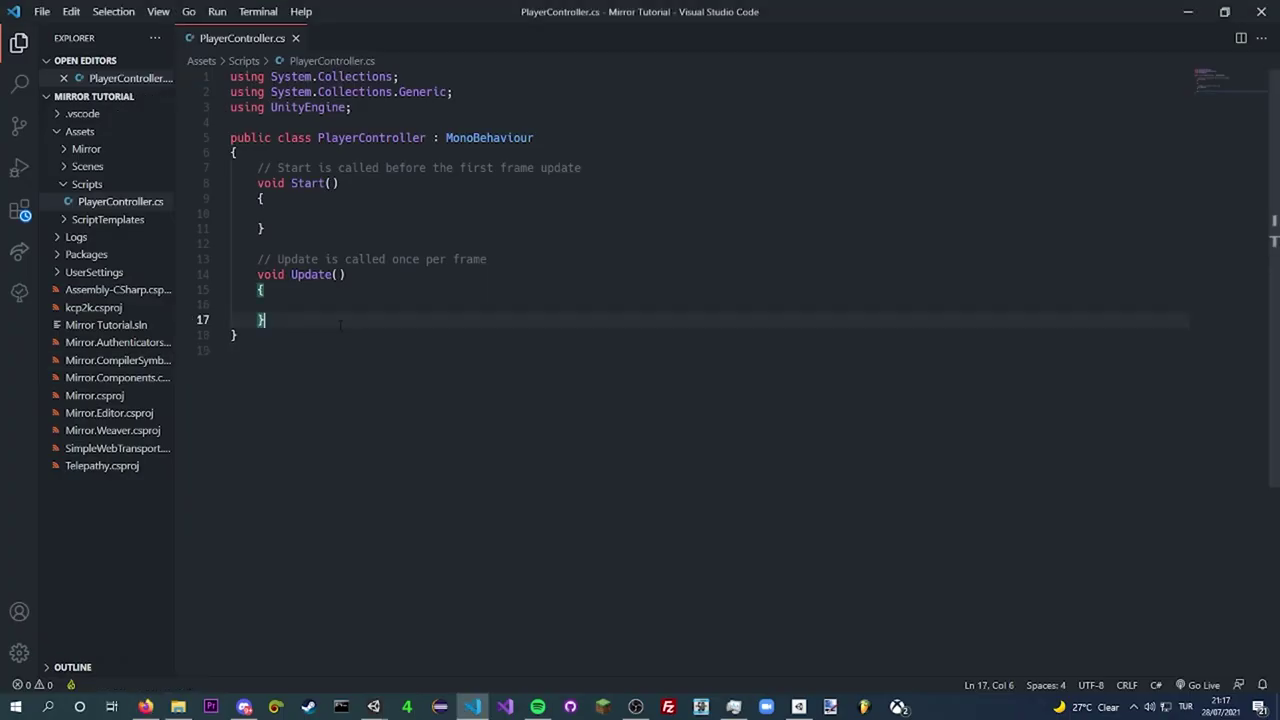
drag(266, 320, 257, 168)
drag(264, 320, 208, 171)
- Paste the copied movement script, rename its class to PlayerController, and save
click(381, 246)
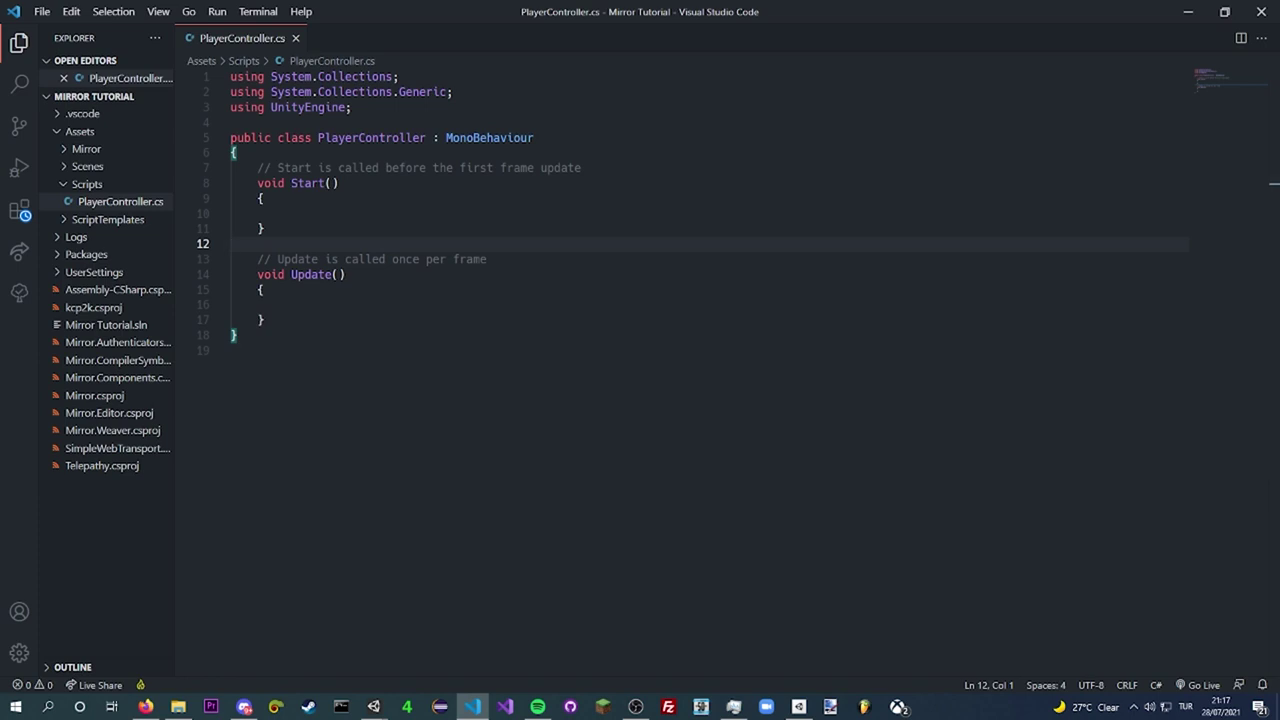
click(146, 707)
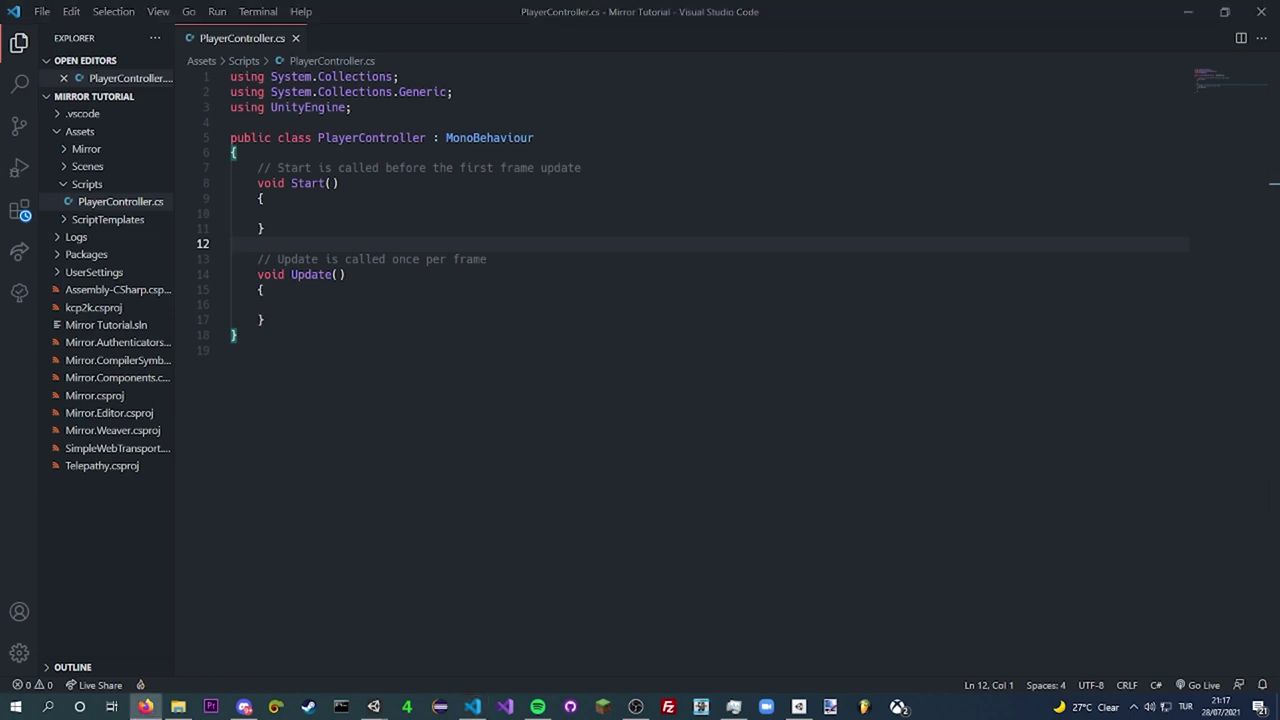
key(ctrl+a)
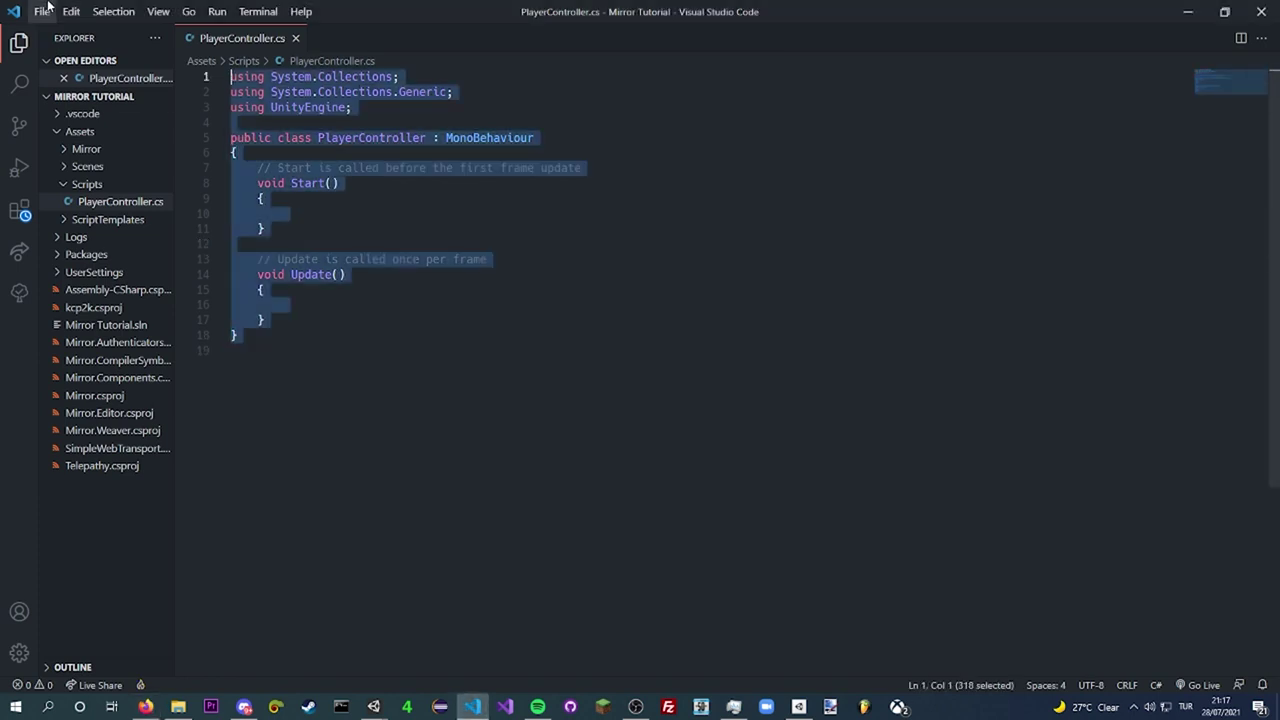
key(ctrl+v)
scroll(413, 206, up, 5)
scroll(413, 206, up, 6)
double_click(388, 168)
text(PlayerController)
click(572, 182)
key(ctrl+s)
- Review the saved script, including its public movement settings fields
click(520, 335)
scroll(489, 305, down, 9)
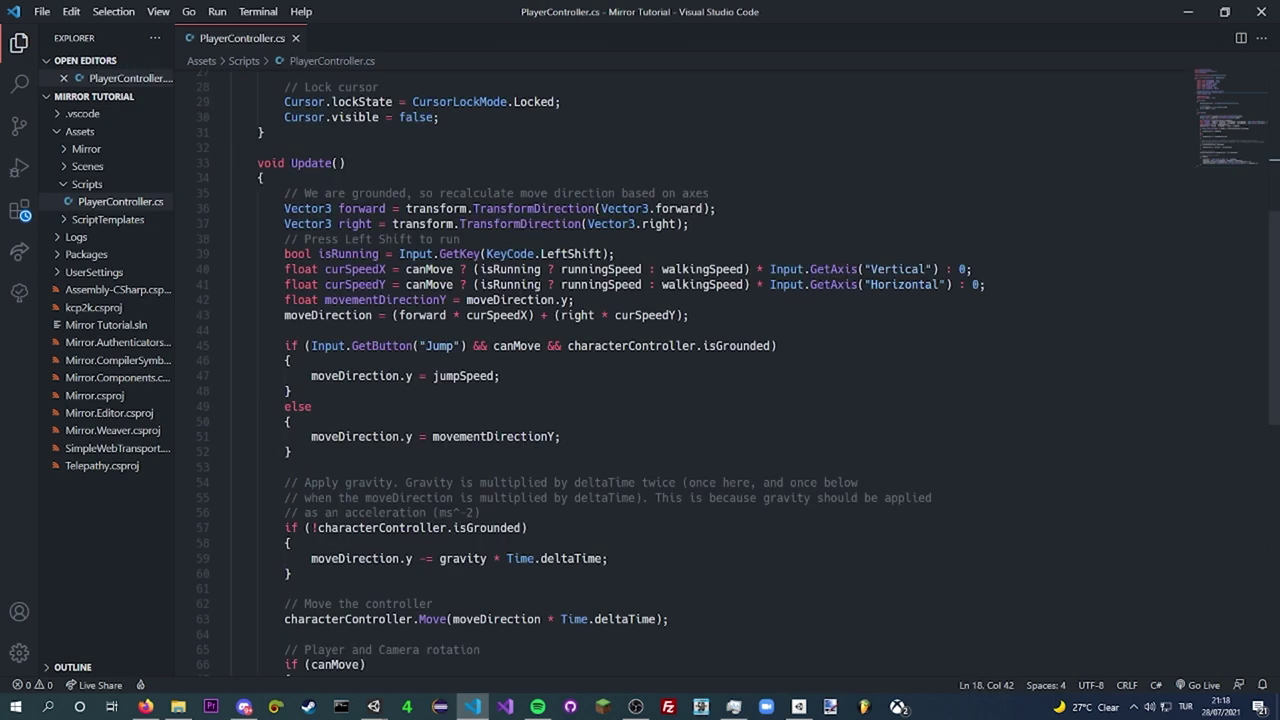
scroll(489, 305, down, 10)
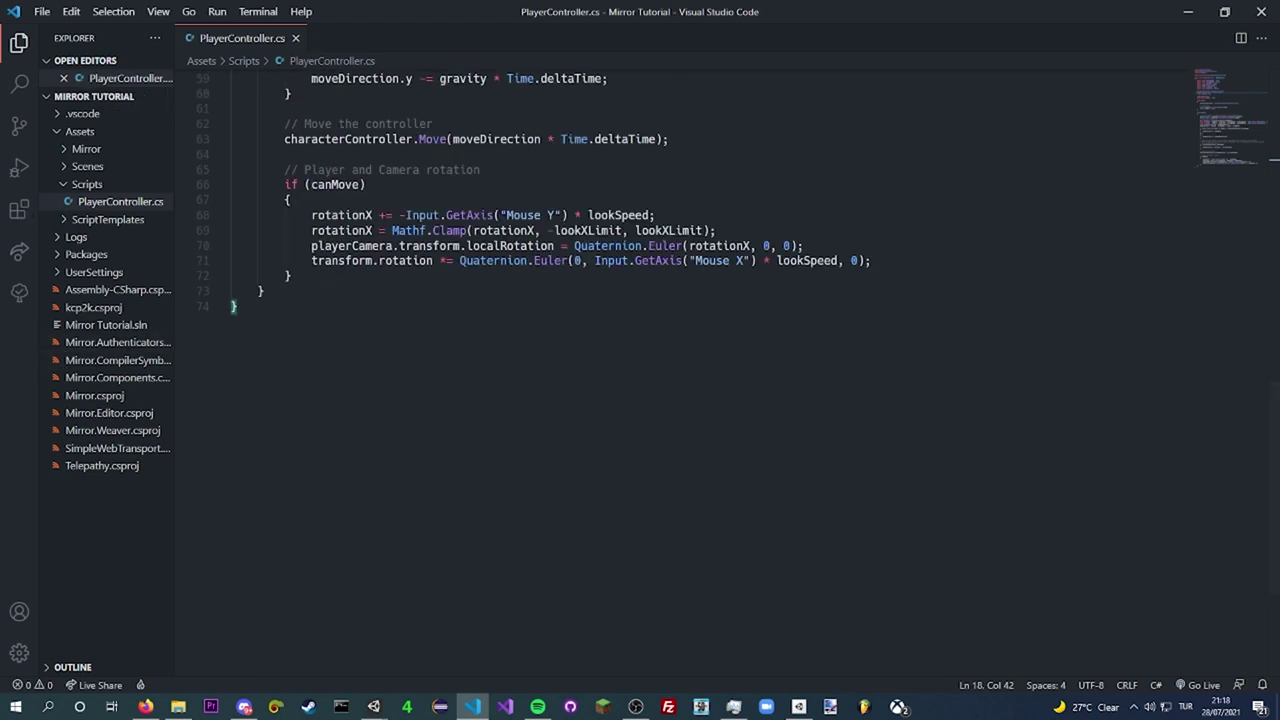
click(585, 385)
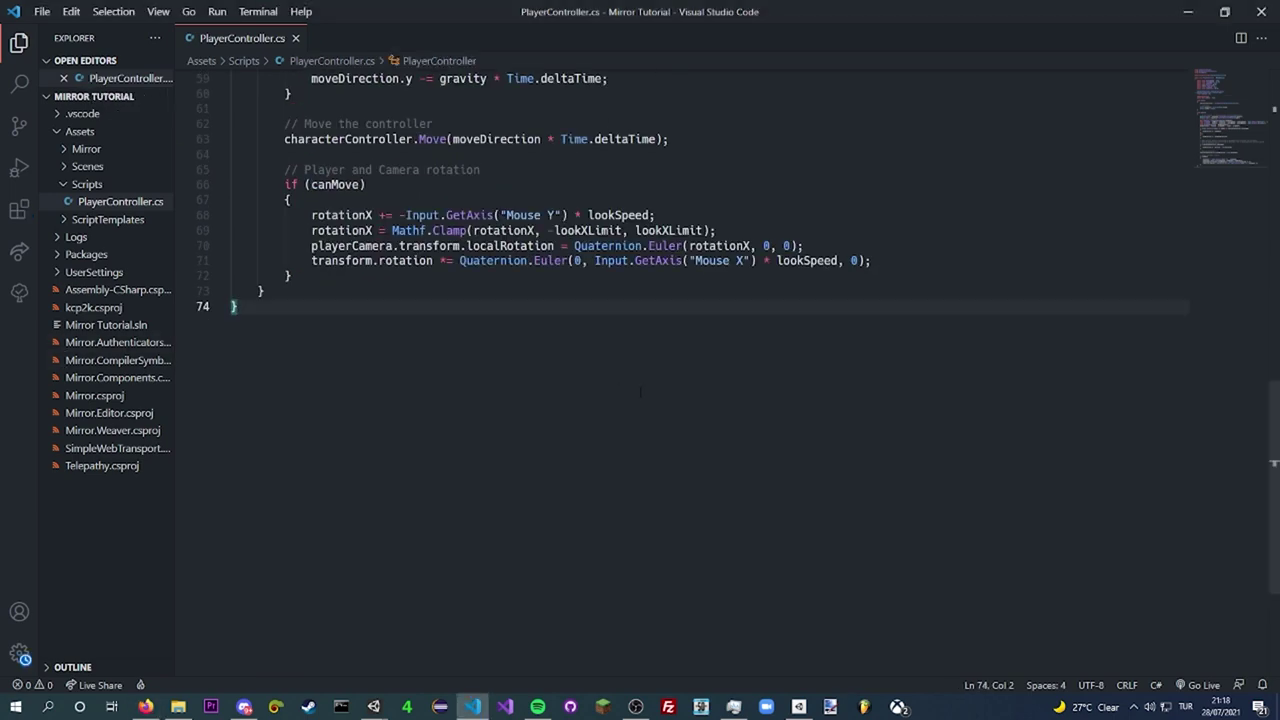
scroll(633, 408, up, 9)
scroll(625, 410, up, 5)
scroll(614, 411, up, 3)
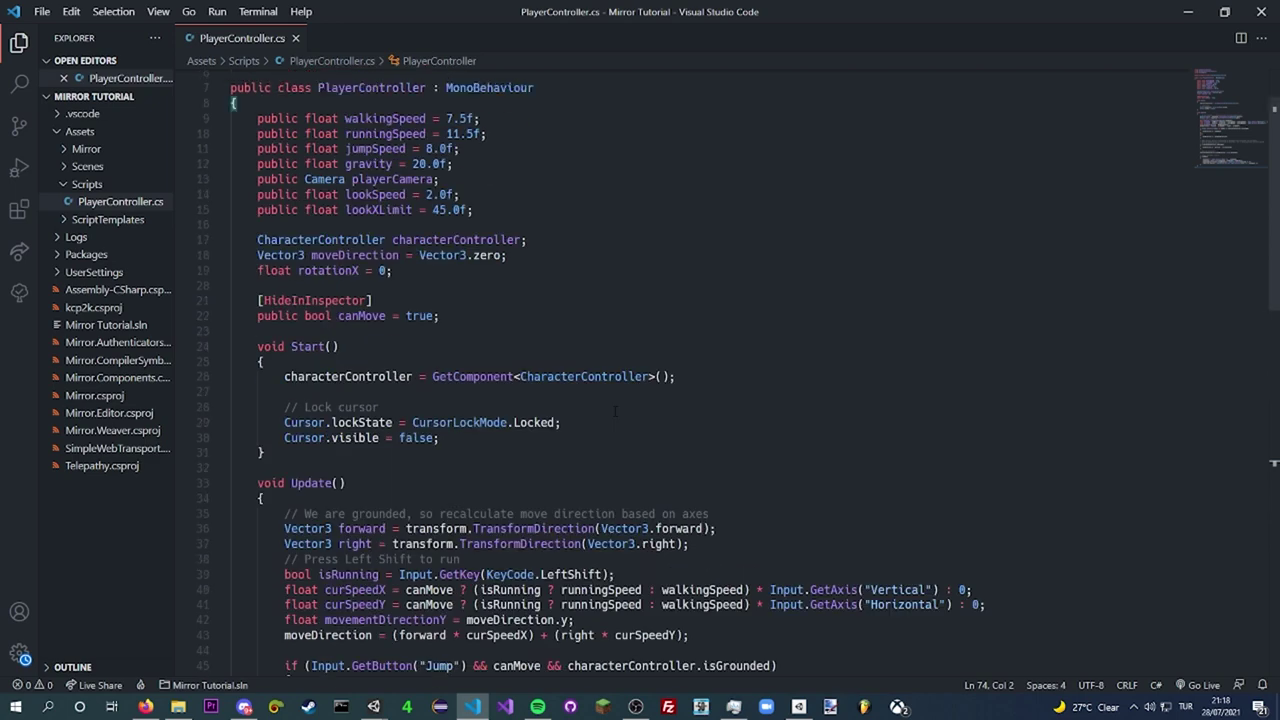
drag(483, 331, 349, 164)
click(349, 164)
scroll(349, 164, up, 2)
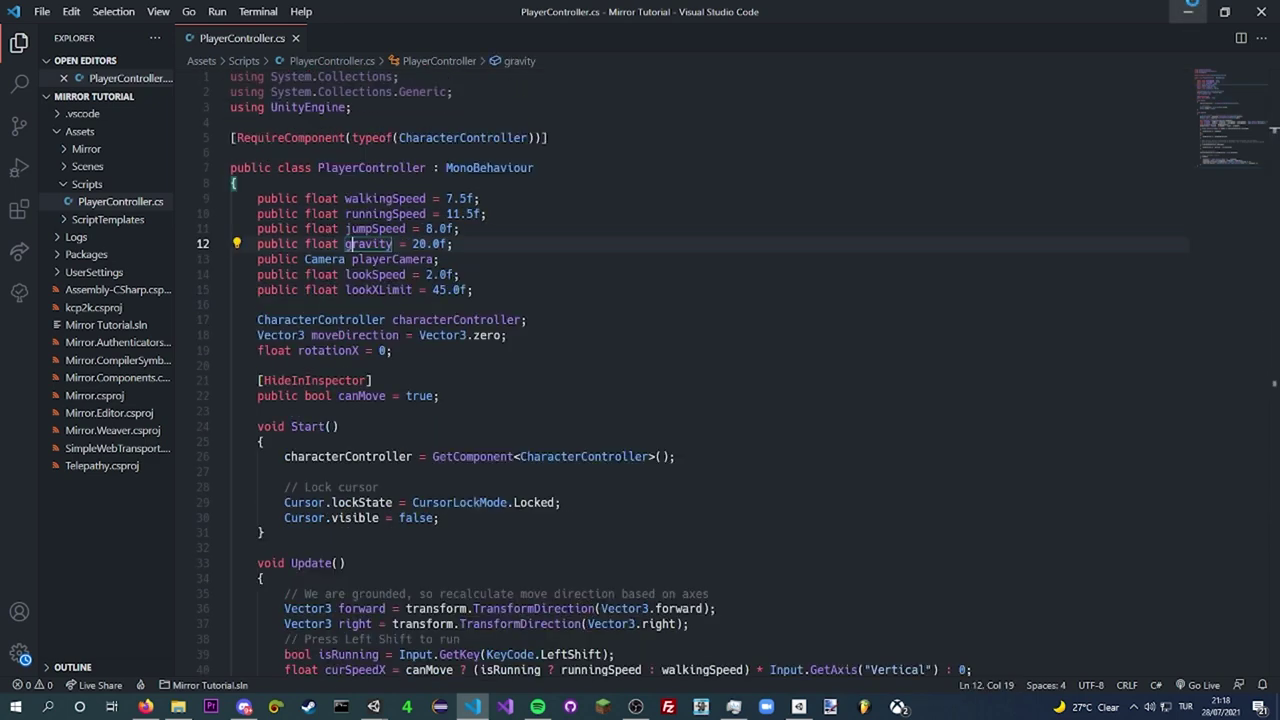
key(alt+Tab)
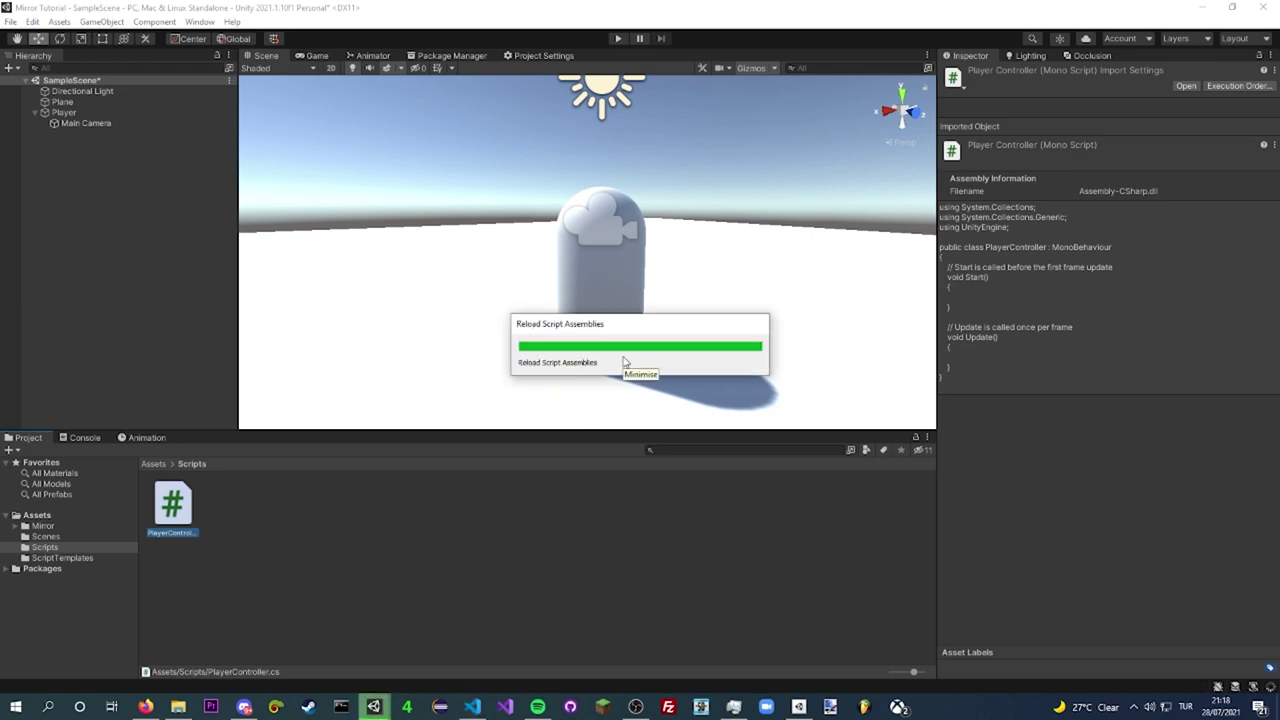
- Remove Player's Capsule Collider and assign Main Camera as its Player Camera
click(75, 112)
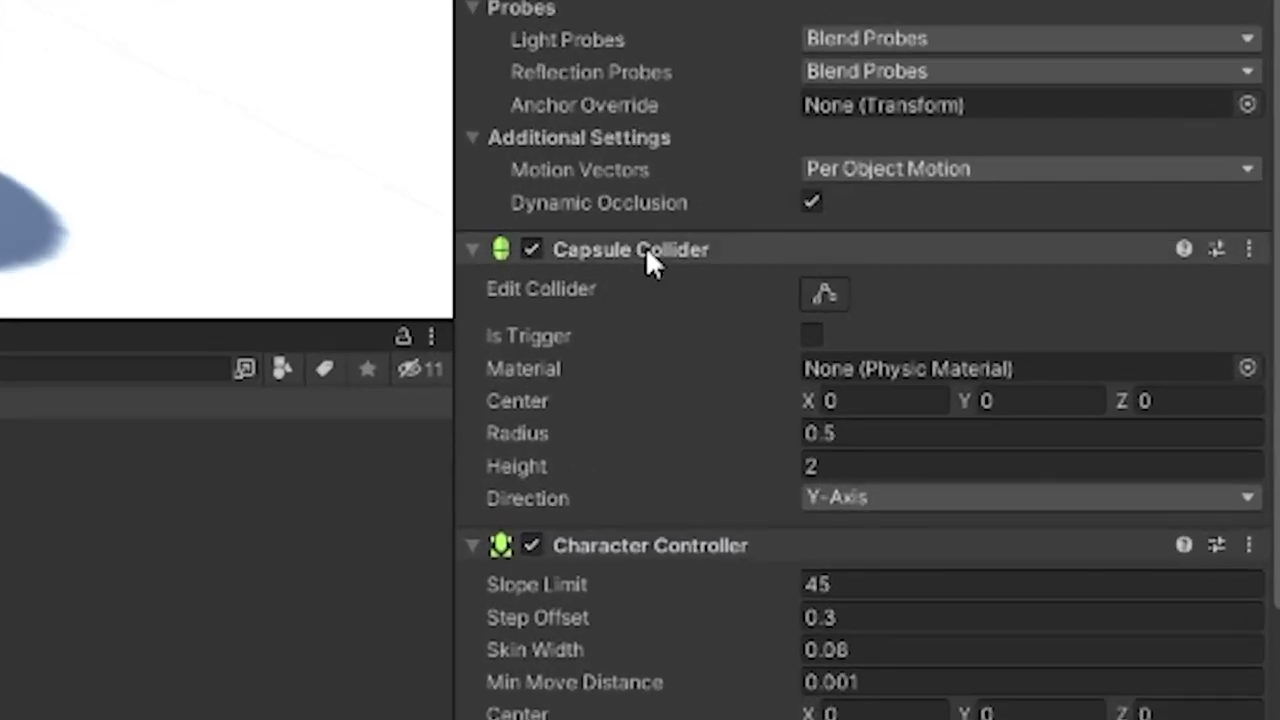
right_click(1016, 401)
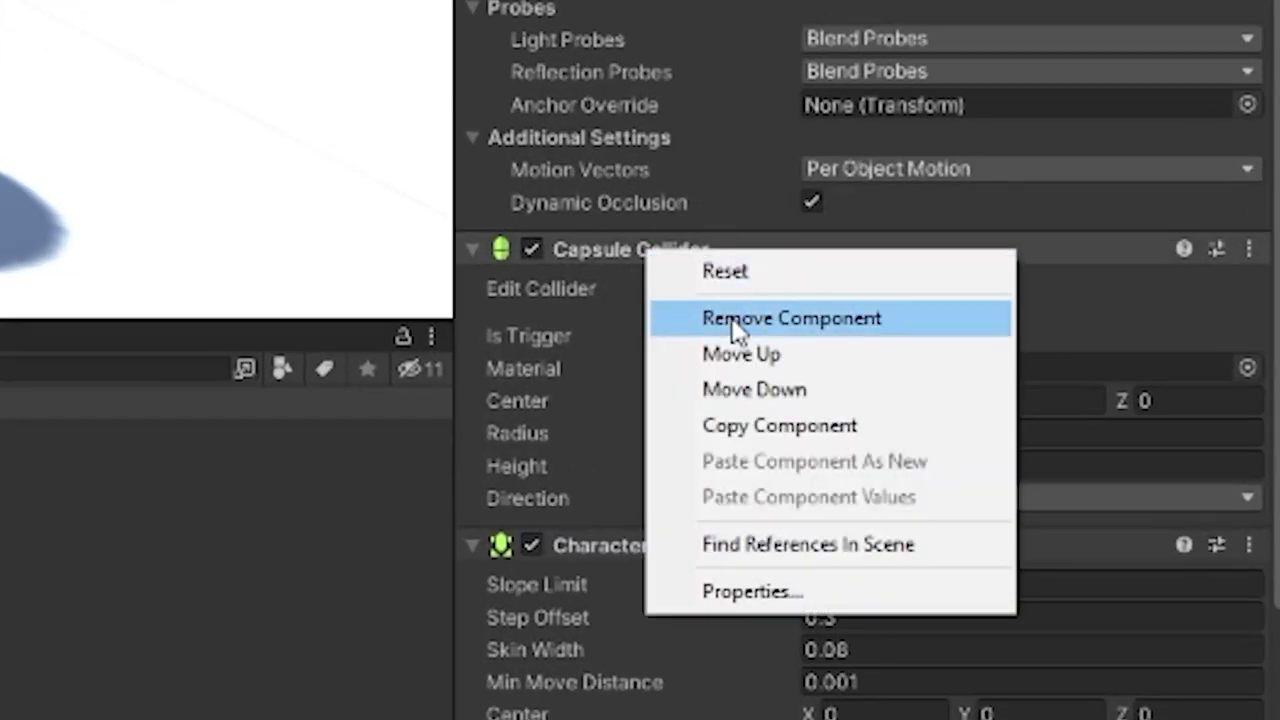
click(735, 318)
scroll(769, 633, down, 2)
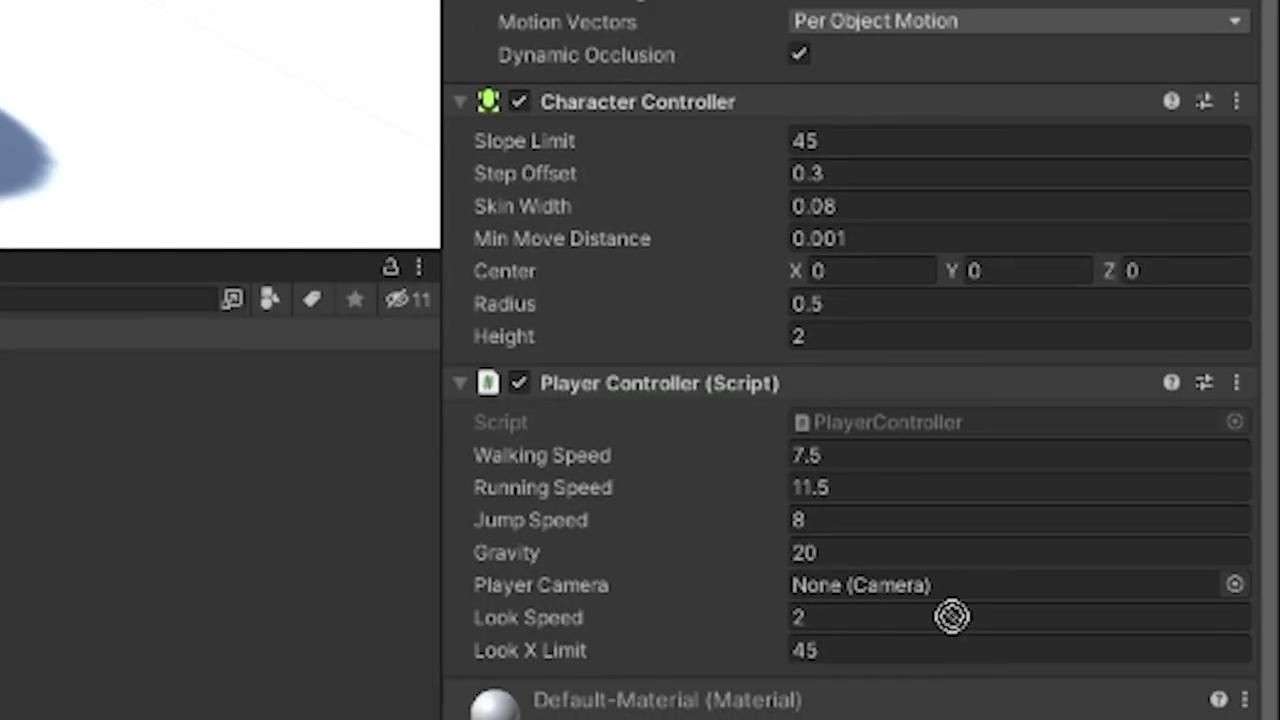
drag(190, 175, 900, 585)
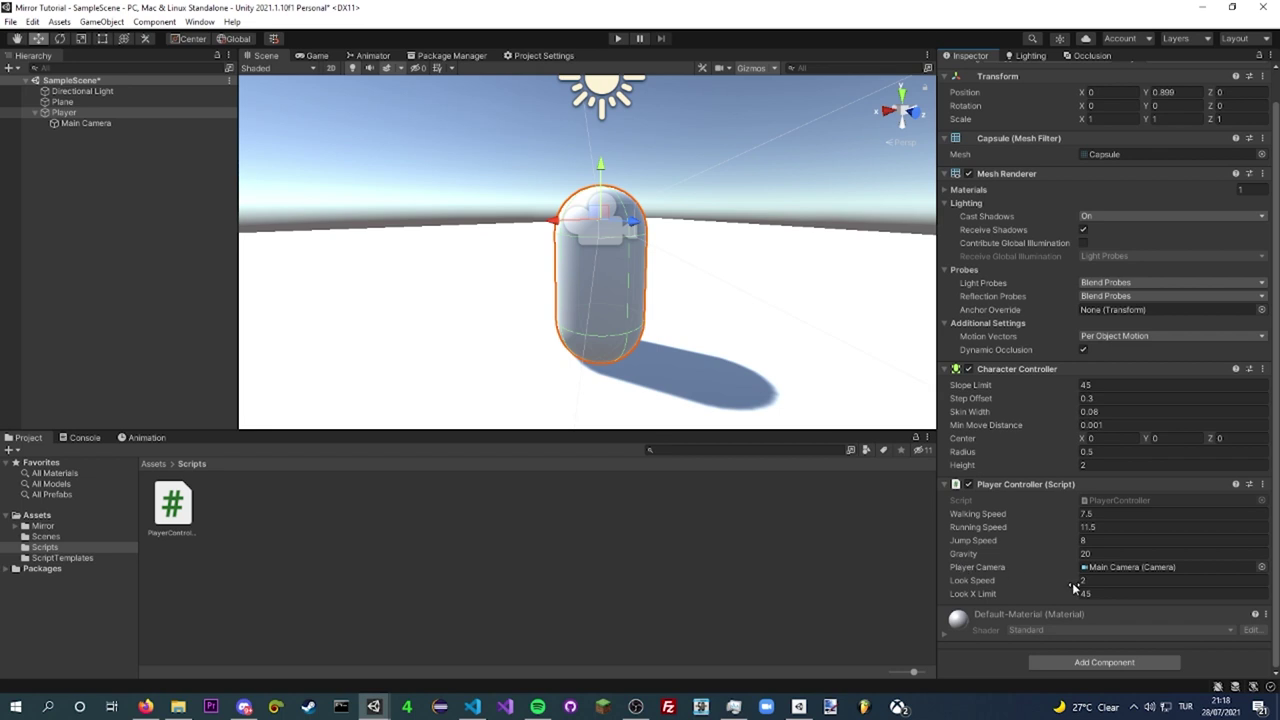
click(1100, 593)
click(568, 88)
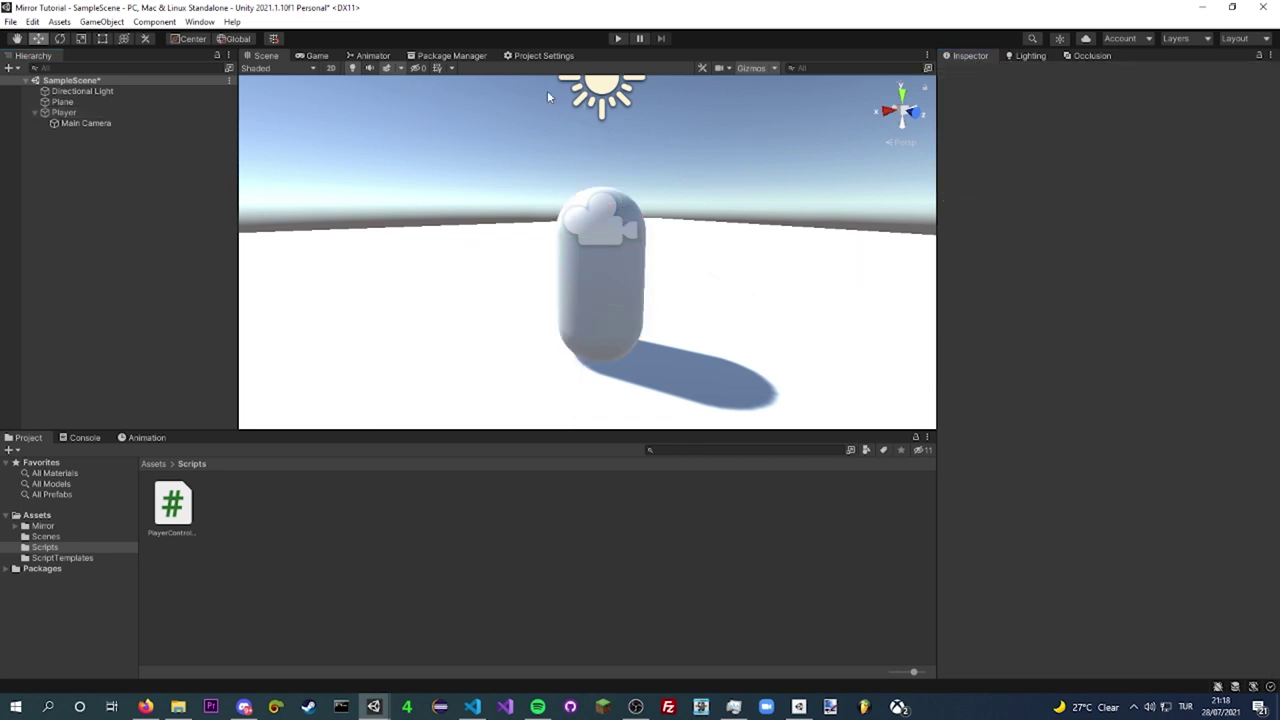
click(618, 39)
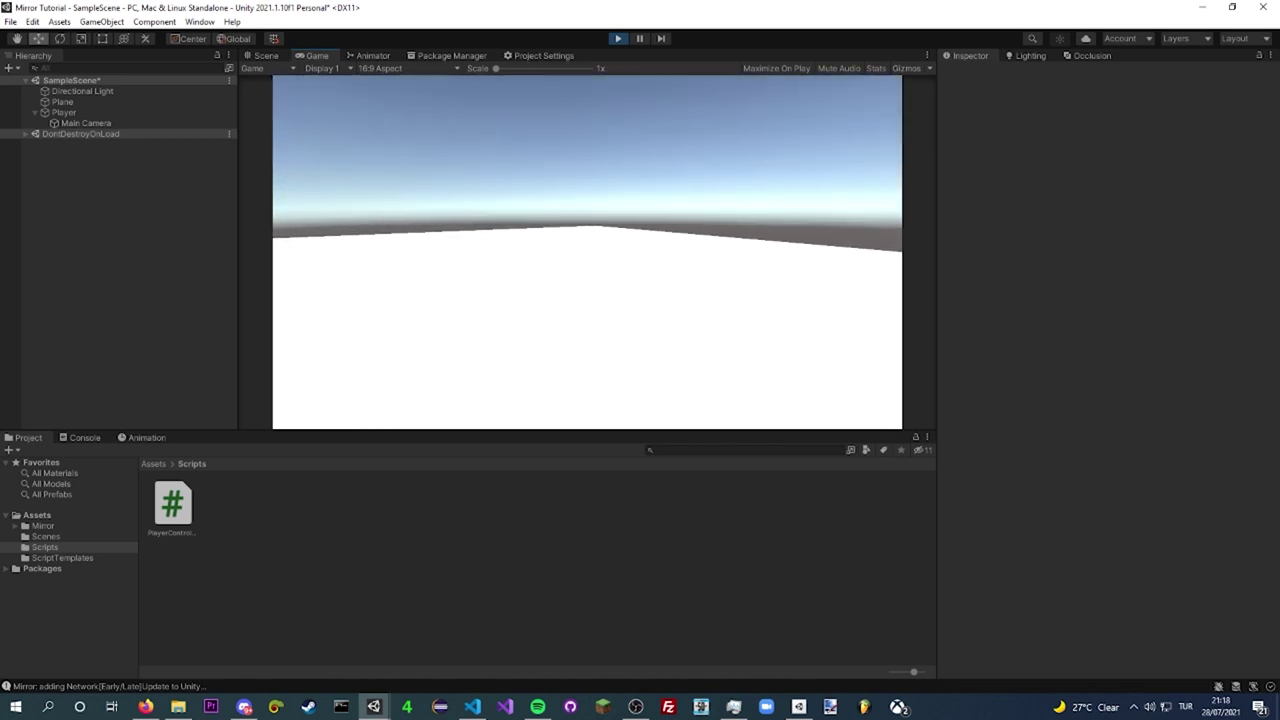
key(d)
key(a)
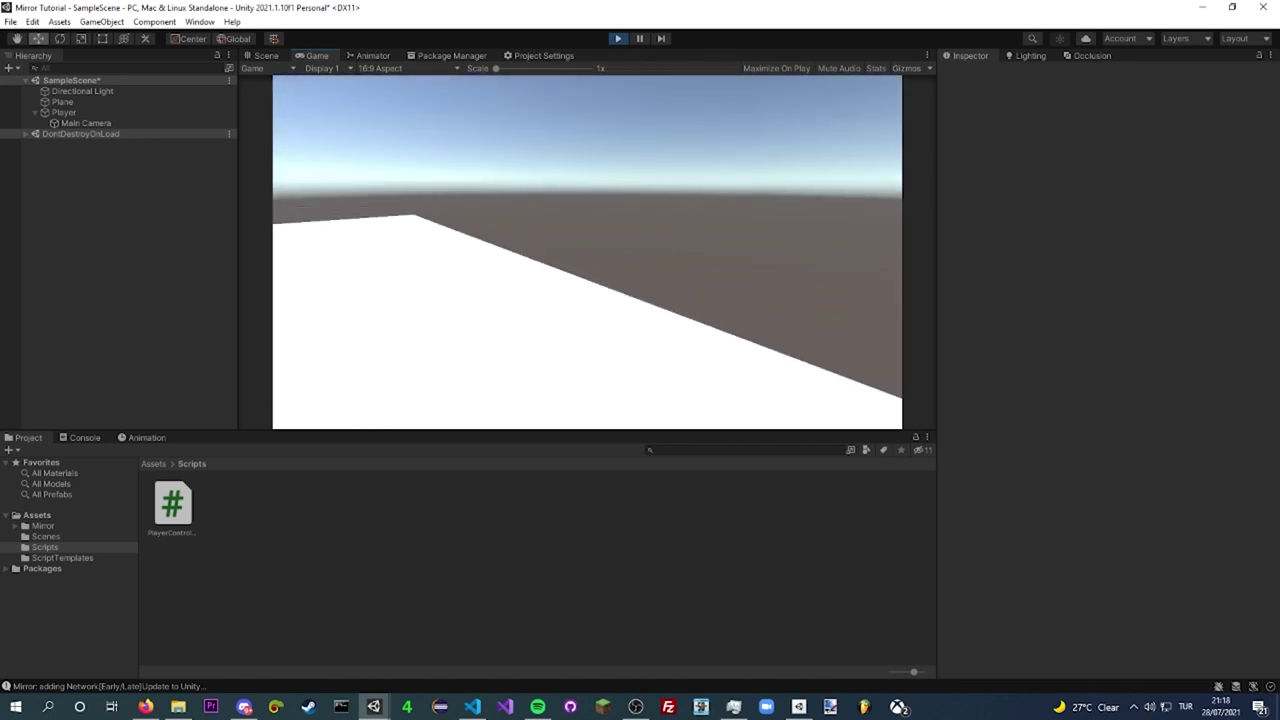
key(d)
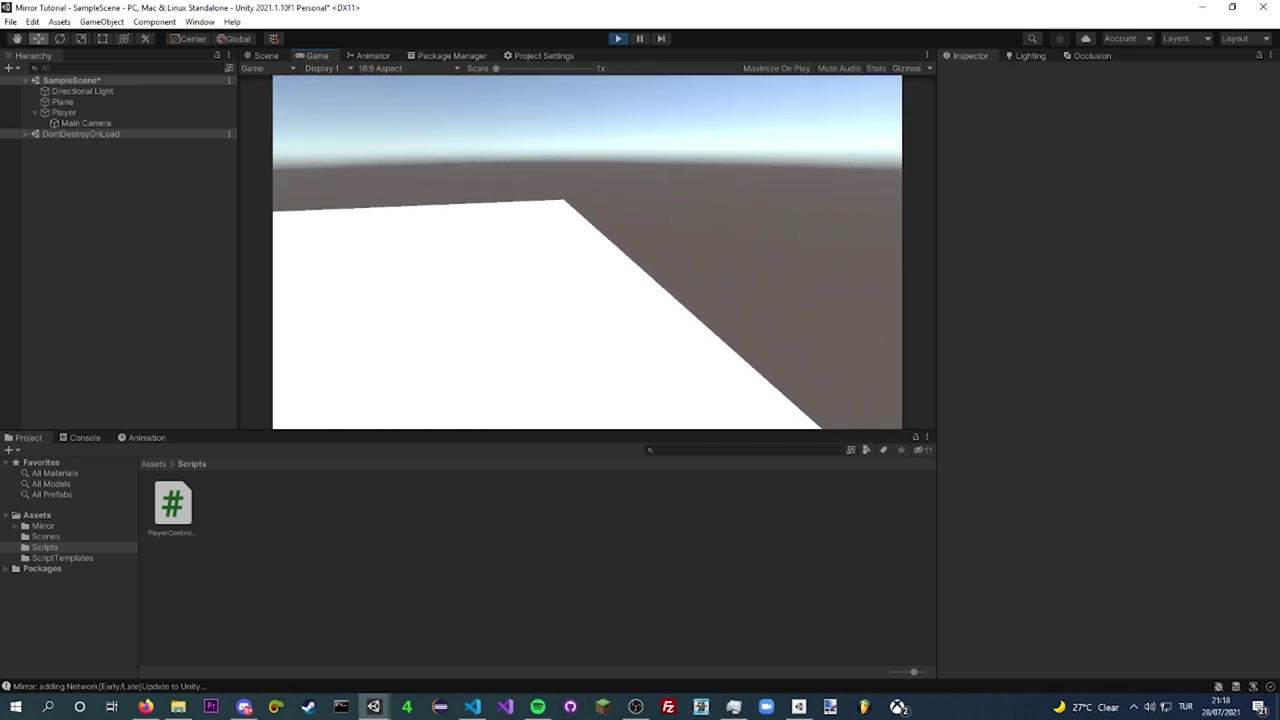
key(a)
key(d)
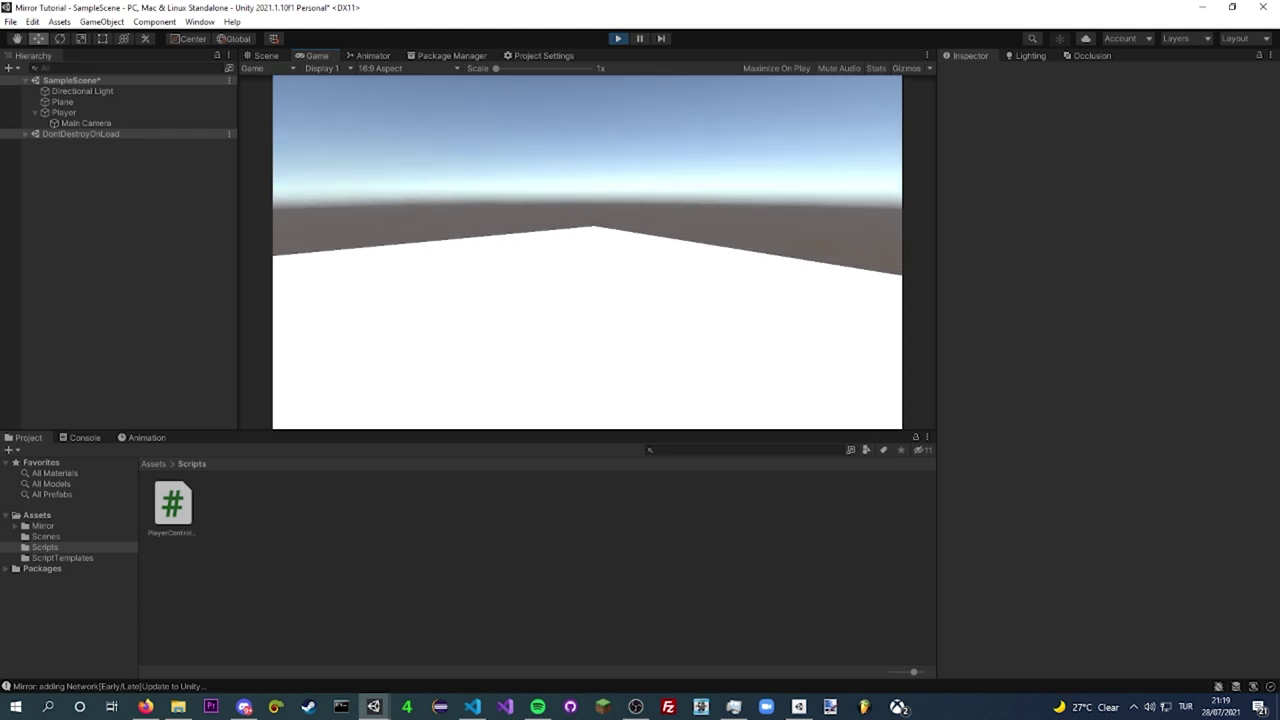
- Stop the test run and create a Prefabs folder in Assets
key(ctrl+p)
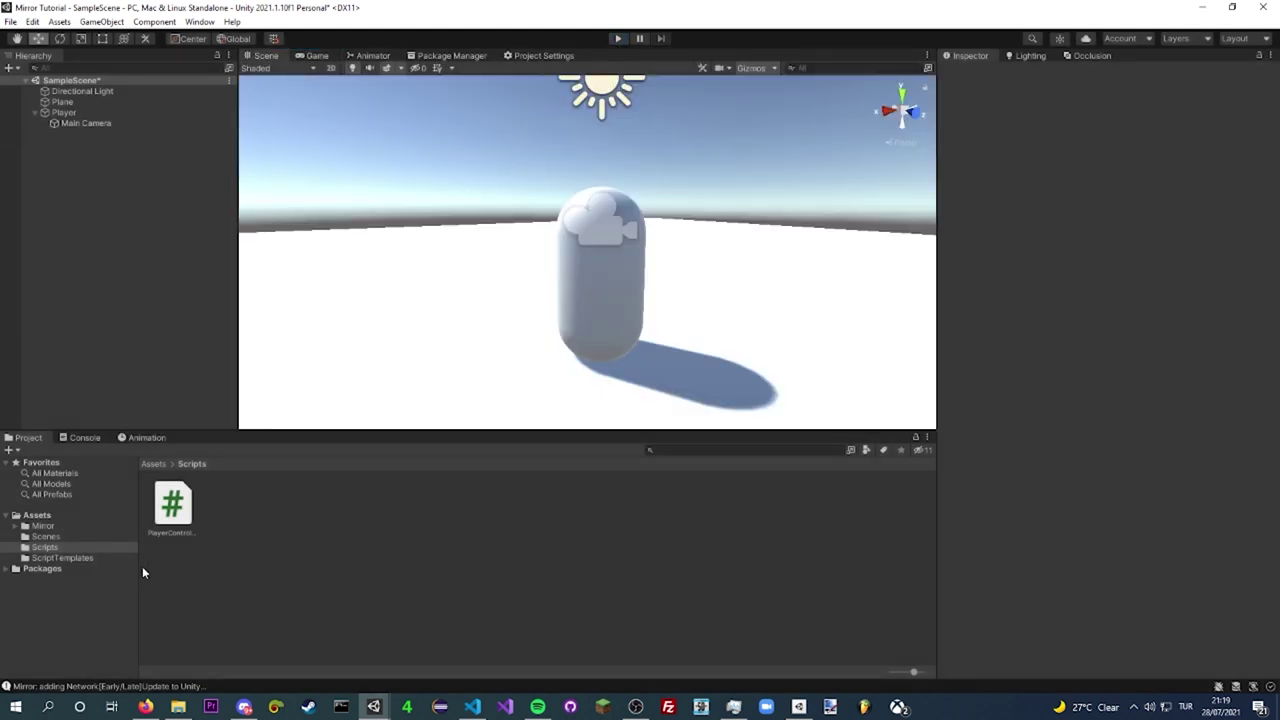
click(153, 465)
right_click(255, 575)
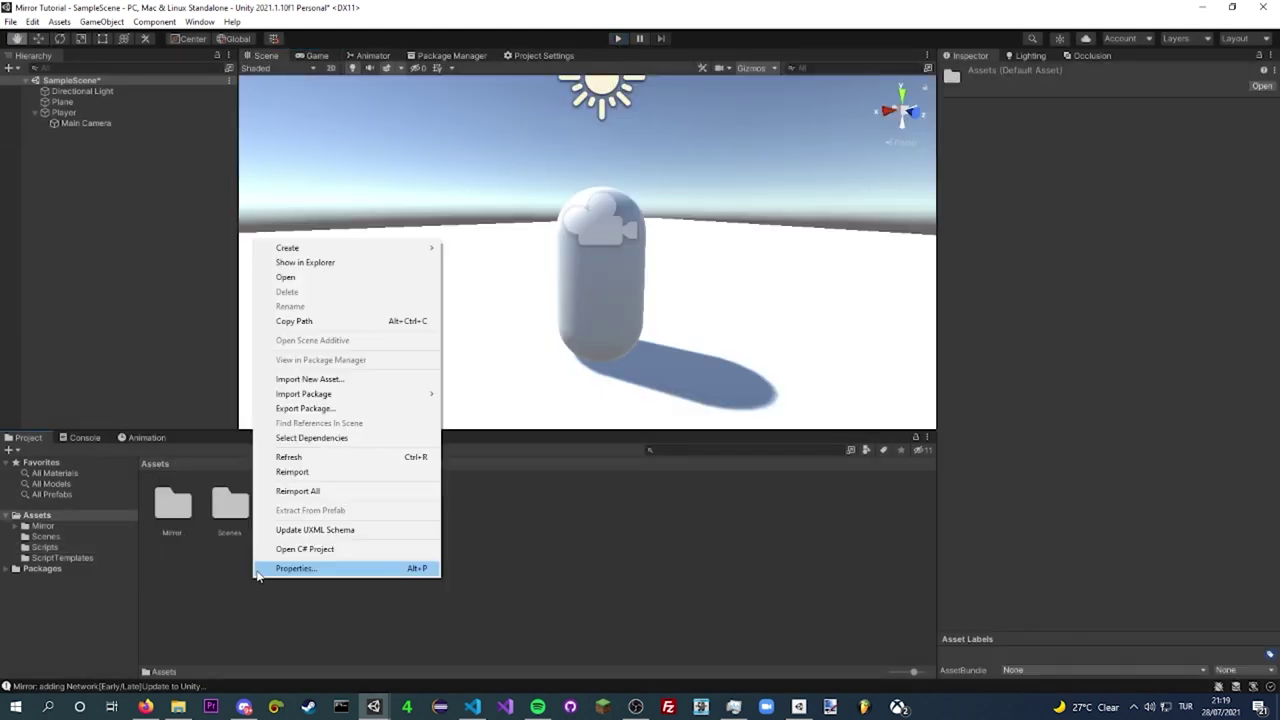
mouse_move(340, 247)
click(500, 135)
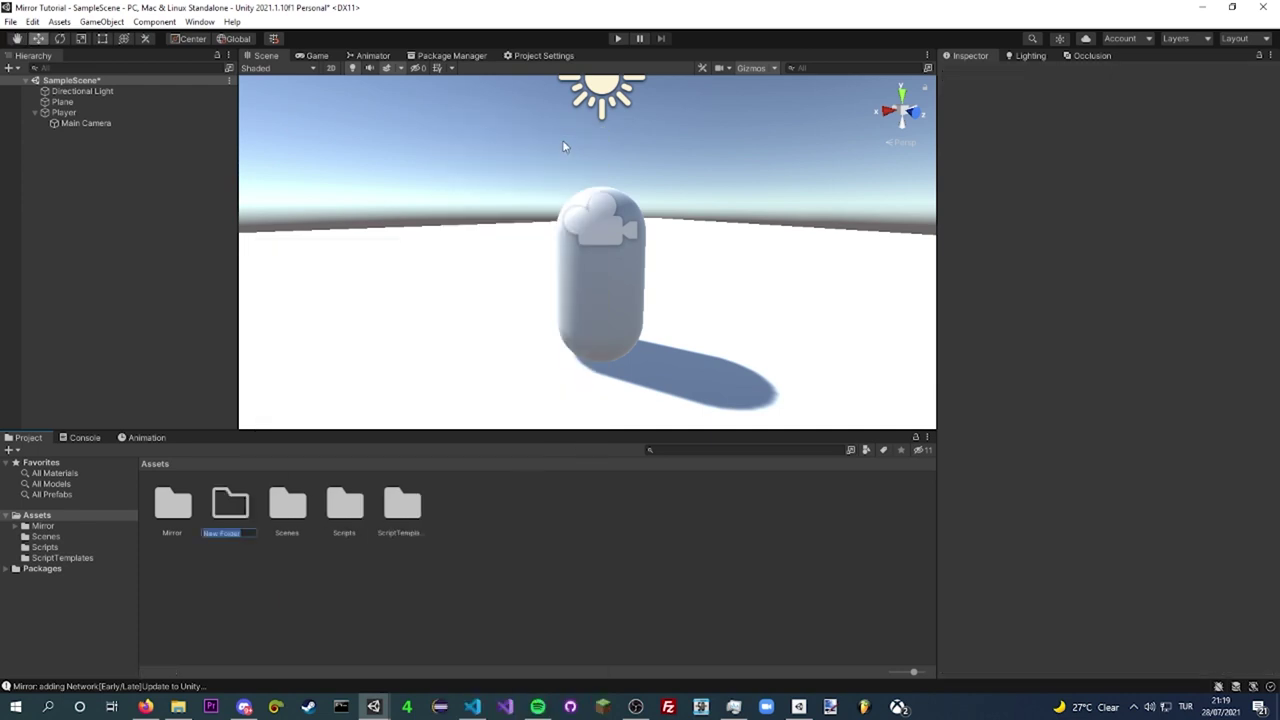
text(bs)
key(Return)
key(Return)
- Drag Player into Prefabs as a prefab, then delete it from the scene
mouse_move(63, 112)
mouse_down()
mouse_move(240, 537)
mouse_move(215, 475)
mouse_up()
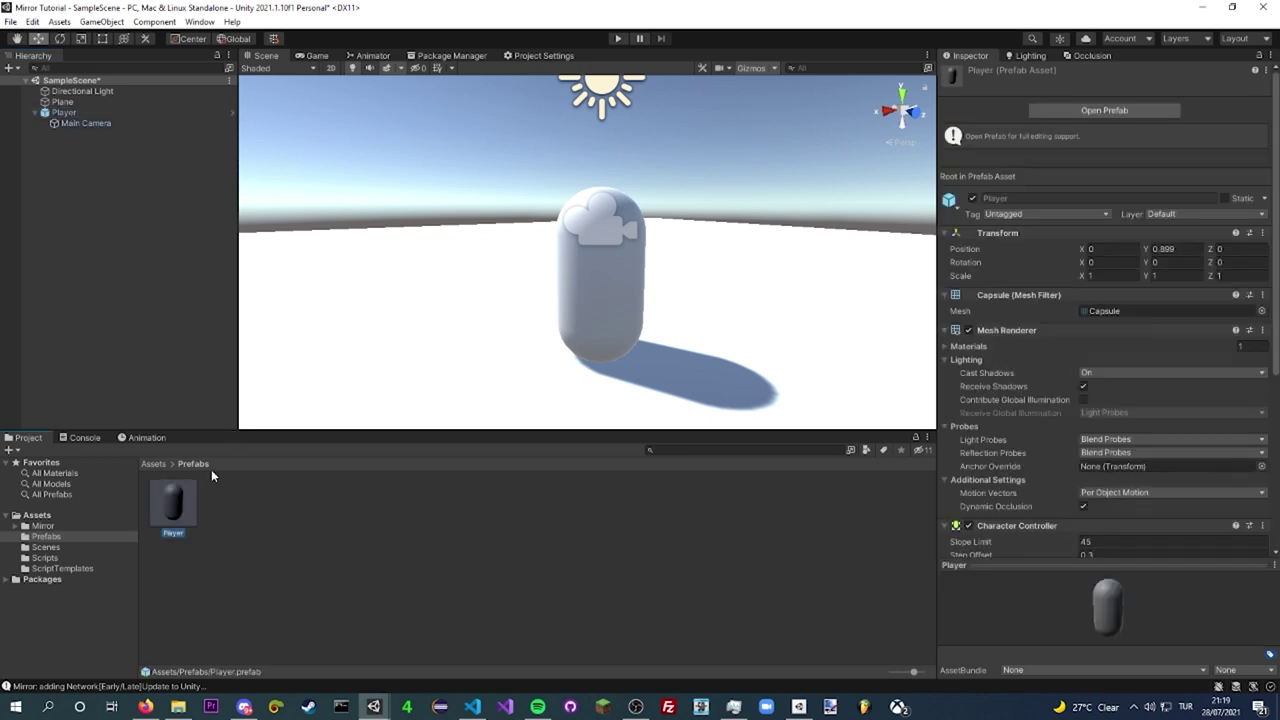
click(63, 112)
key(Delete)
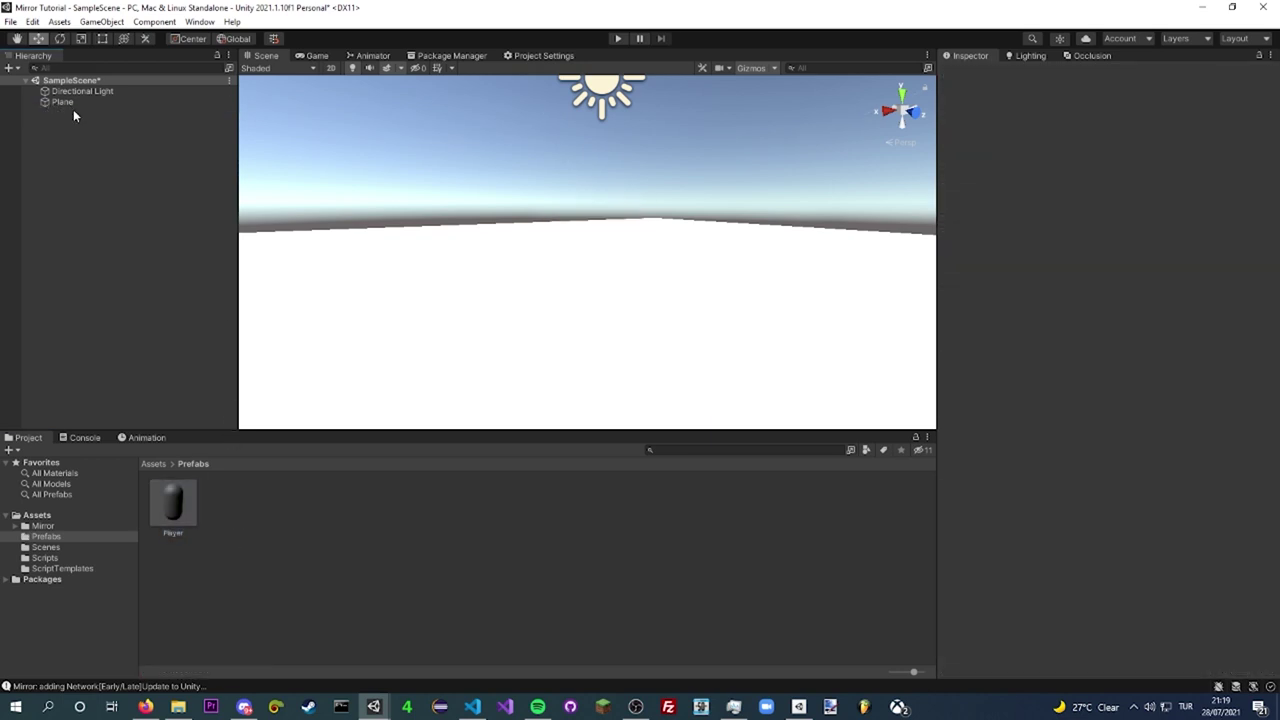
- Create an empty scene object named NetworkManager
right_click(85, 146)
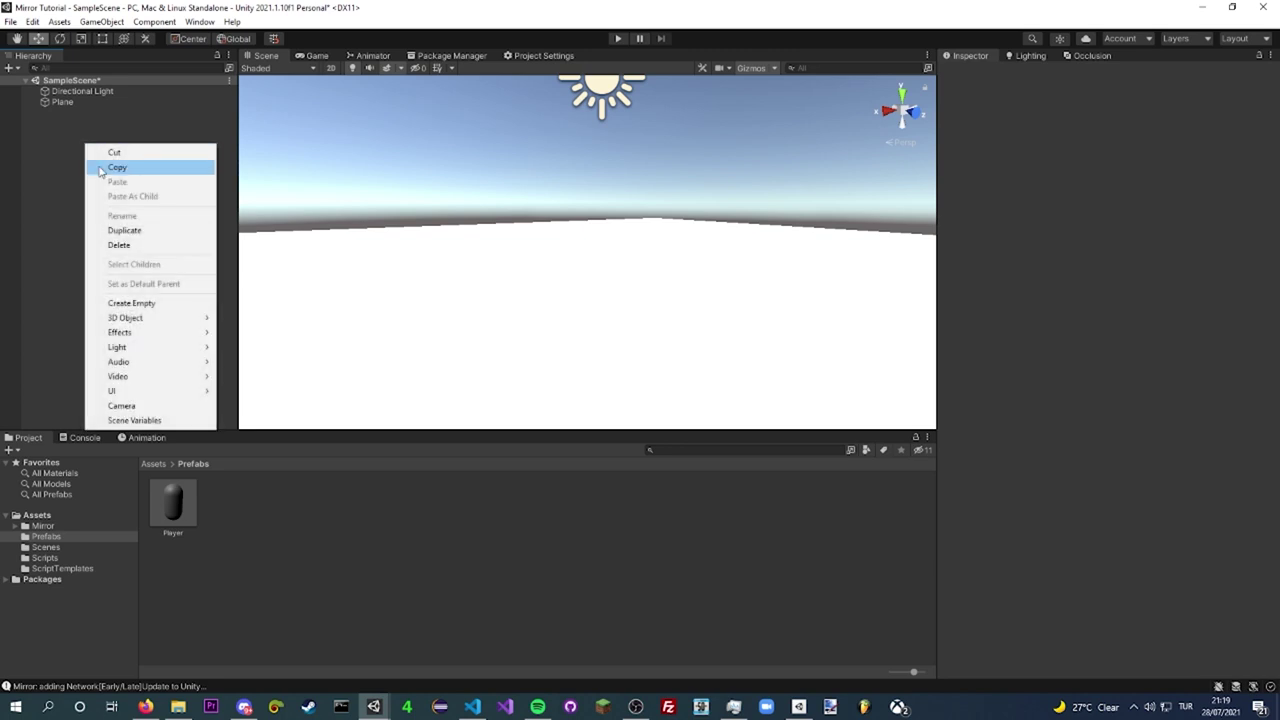
click(153, 304)
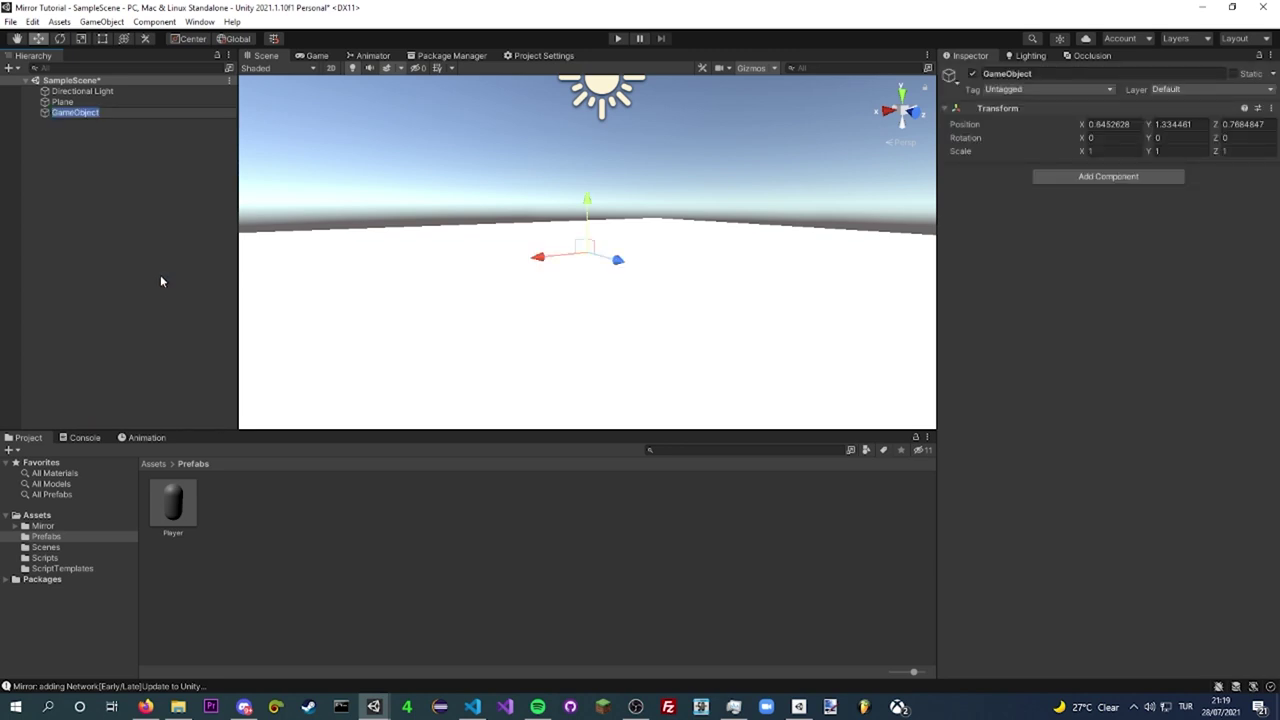
text(NetworkManager)
key(Return)
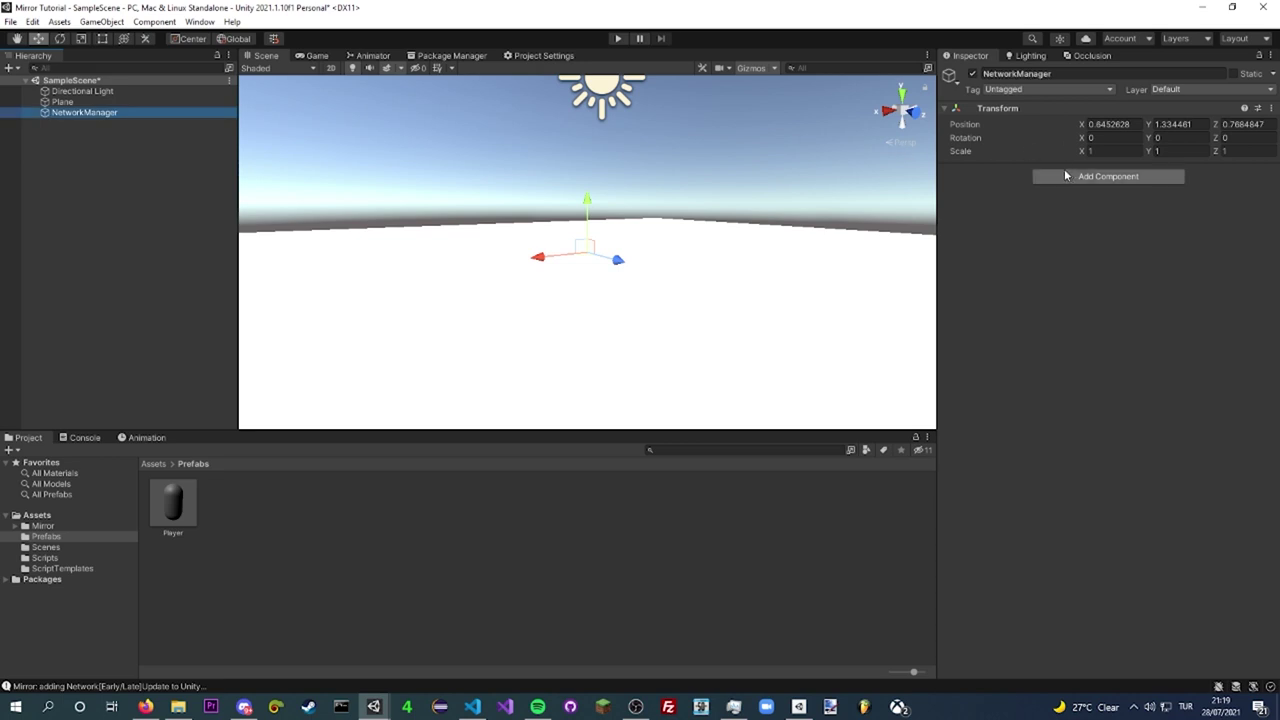
- Add the NetworkManager and NetworkManagerHUD components to it
click(1065, 175)
text(networkmanager)
click(1100, 223)
click(1126, 661)
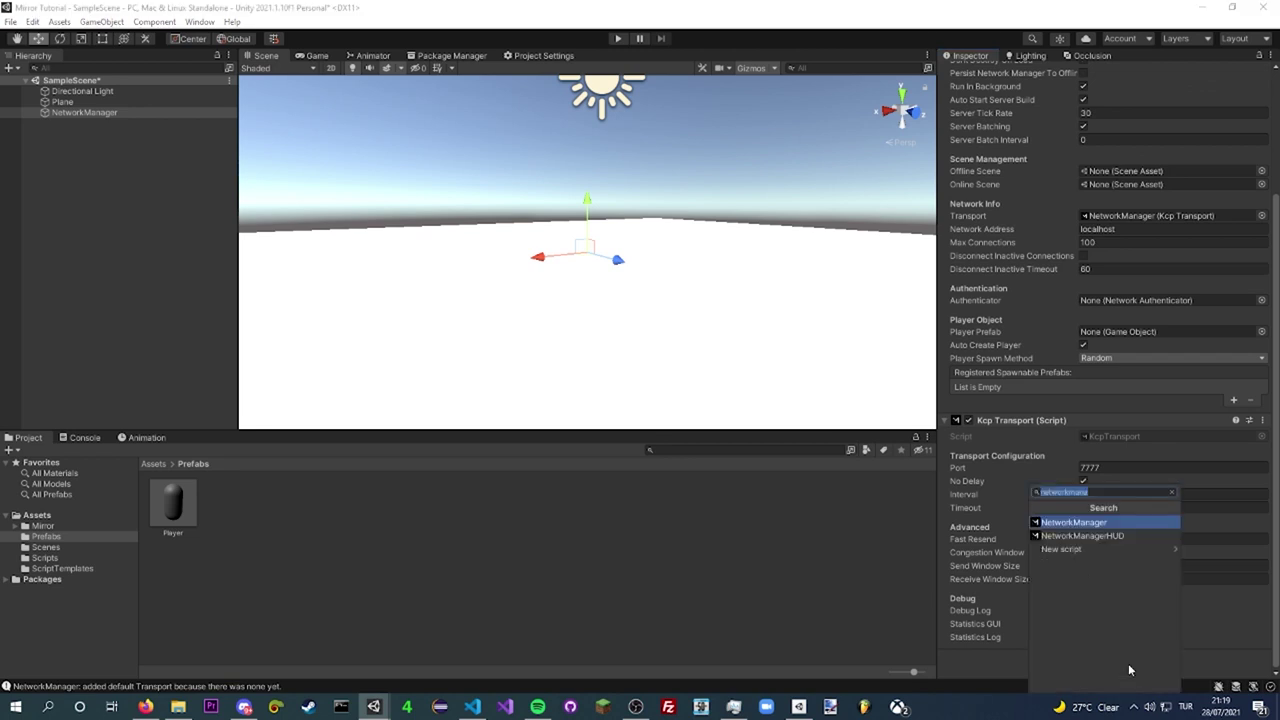
click(1140, 546)
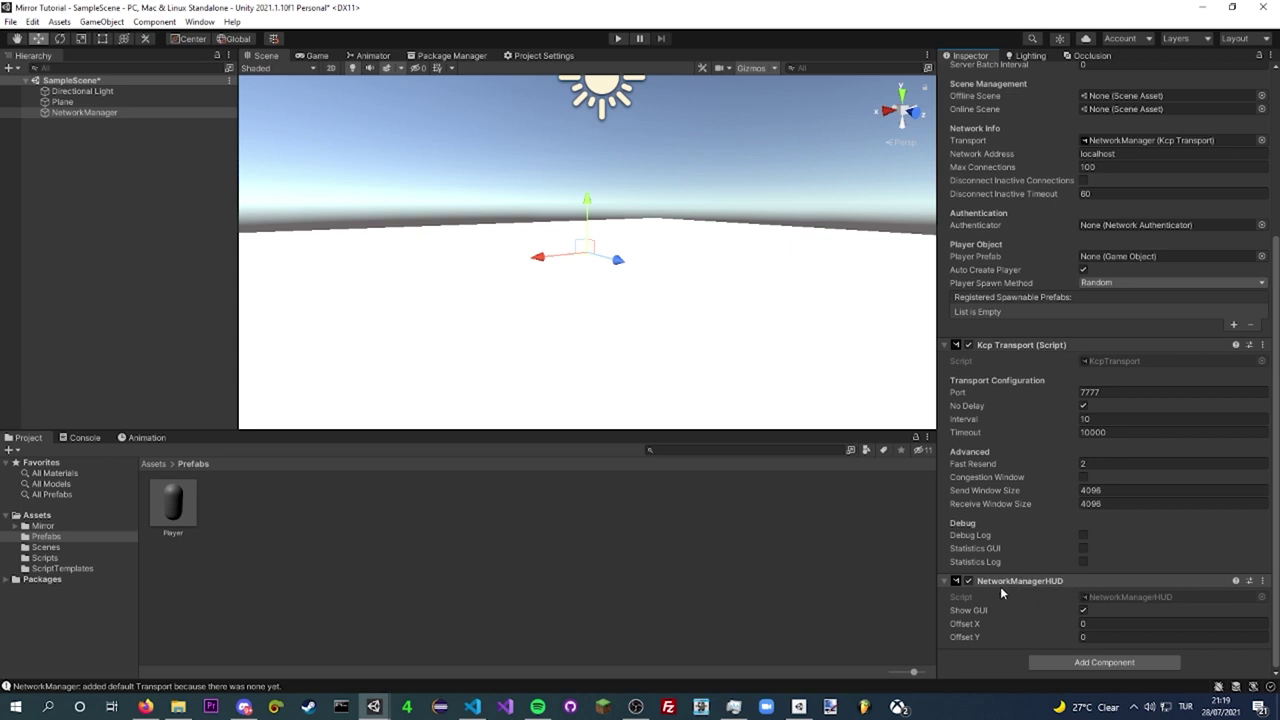
- Collapse Kcp Transport and NetworkManagerHUD, then try assigning Player as the player prefab
click(1027, 344)
click(1027, 346)
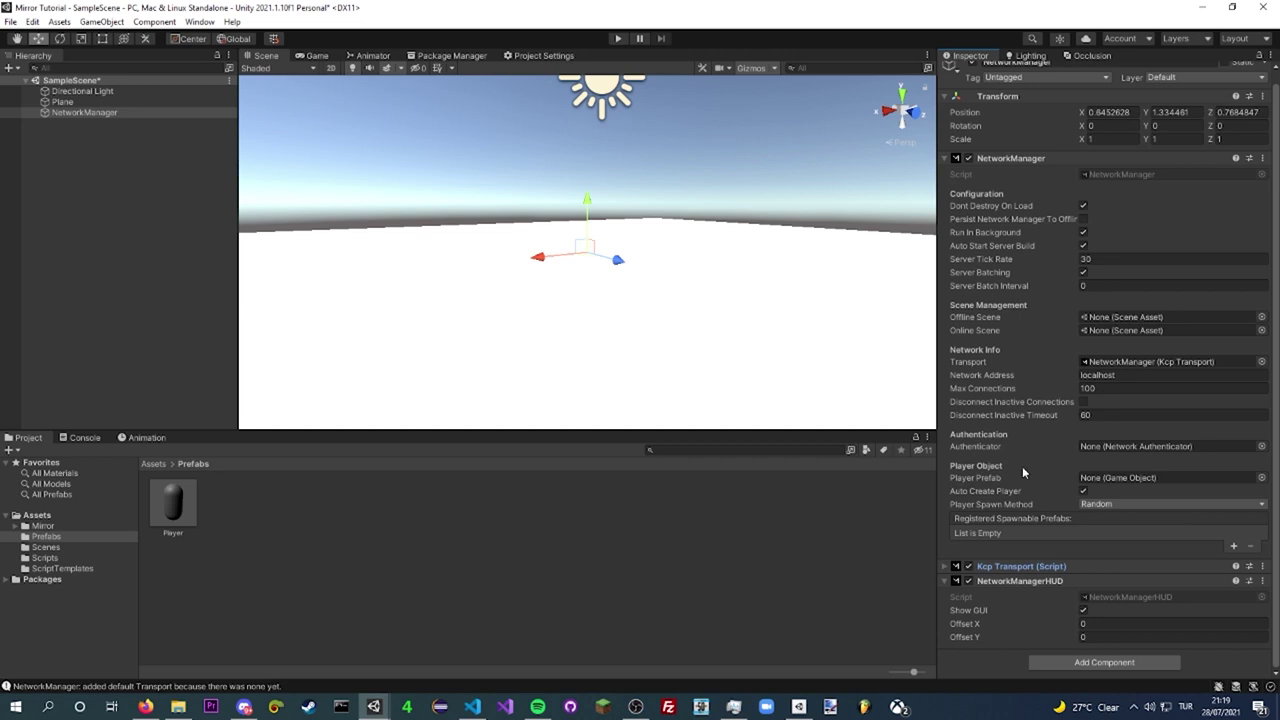
click(1023, 581)
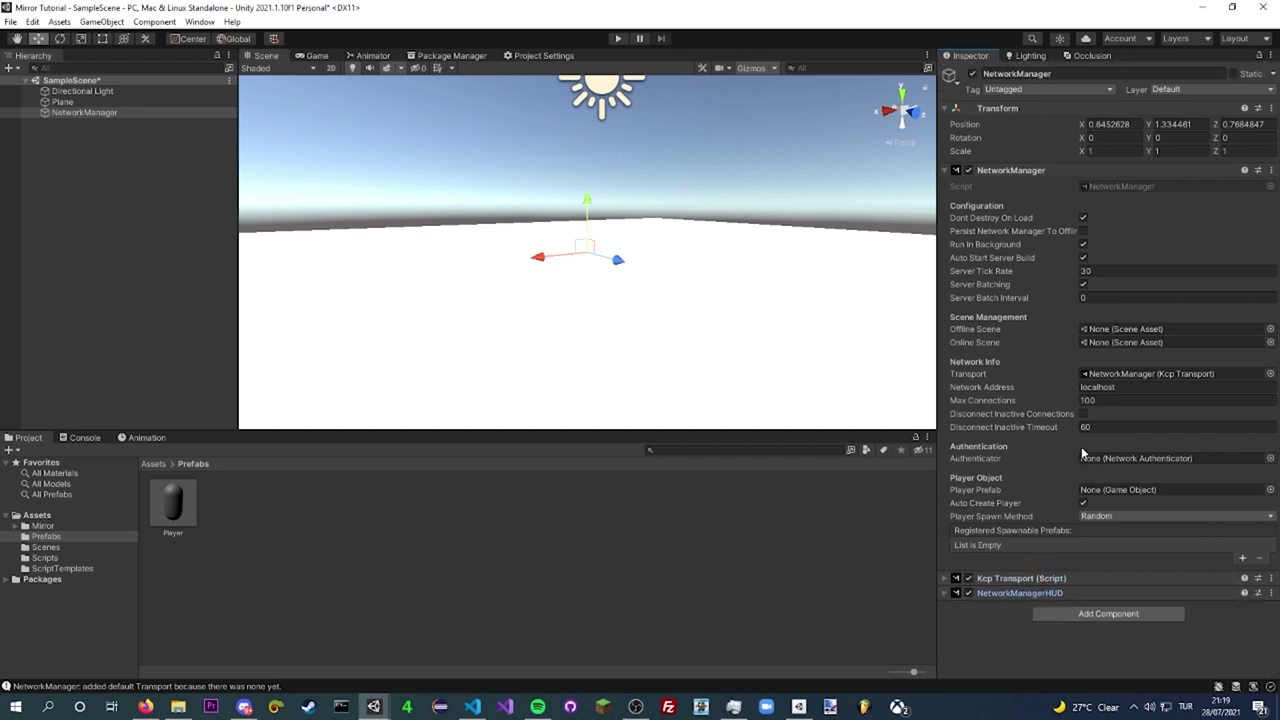
drag(170, 510, 1118, 492)
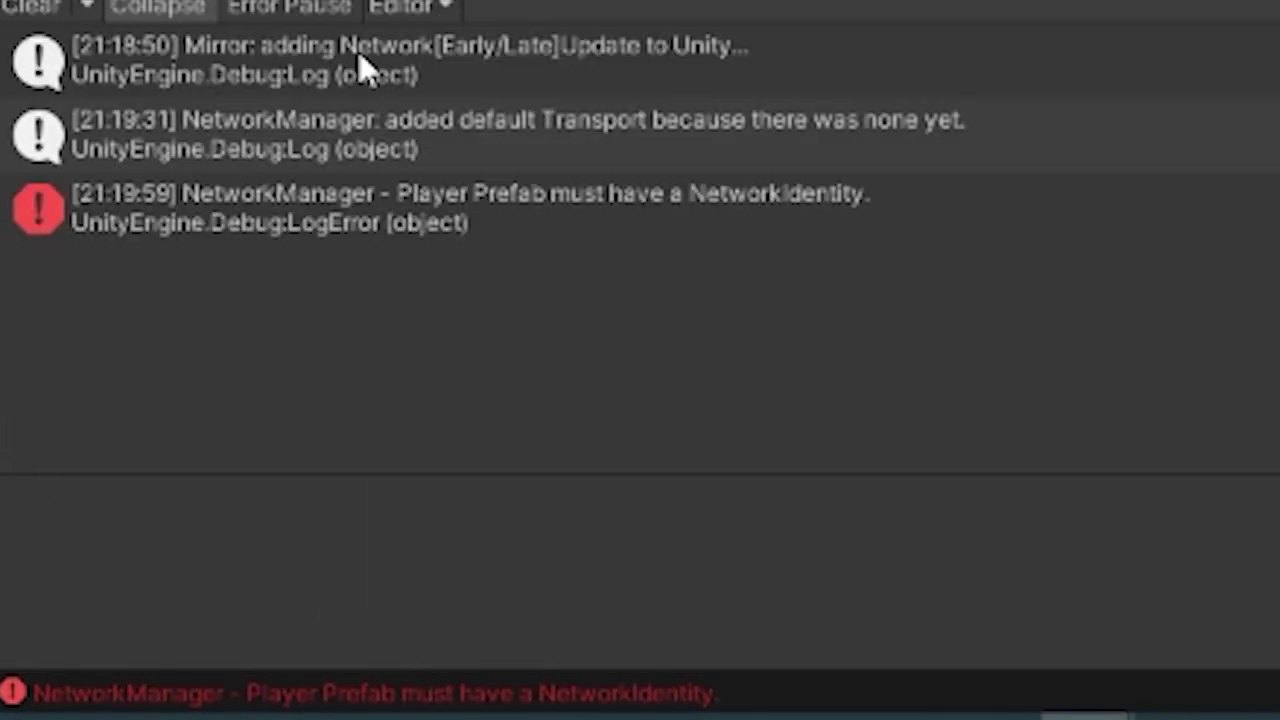
- Check the NetworkIdentity error, then add a NetworkIdentity component to the Player prefab
click(585, 232)
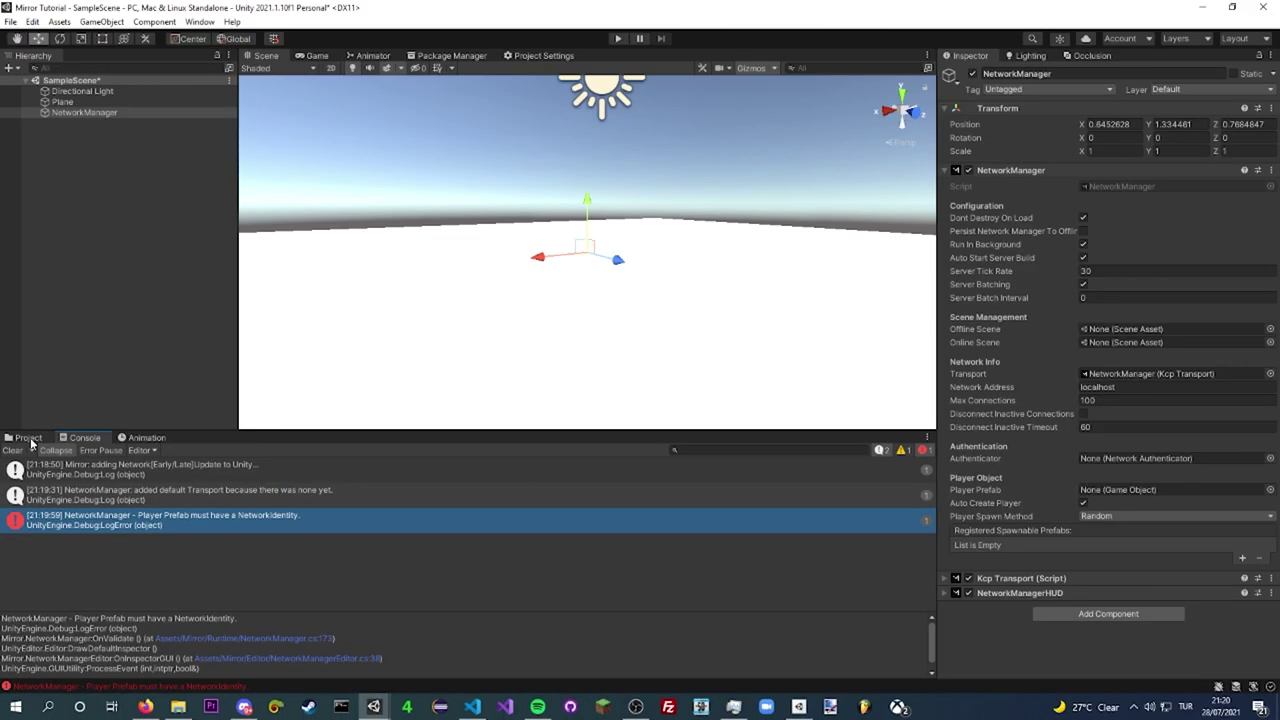
click(28, 437)
double_click(174, 505)
scroll(1114, 522, down, 1)
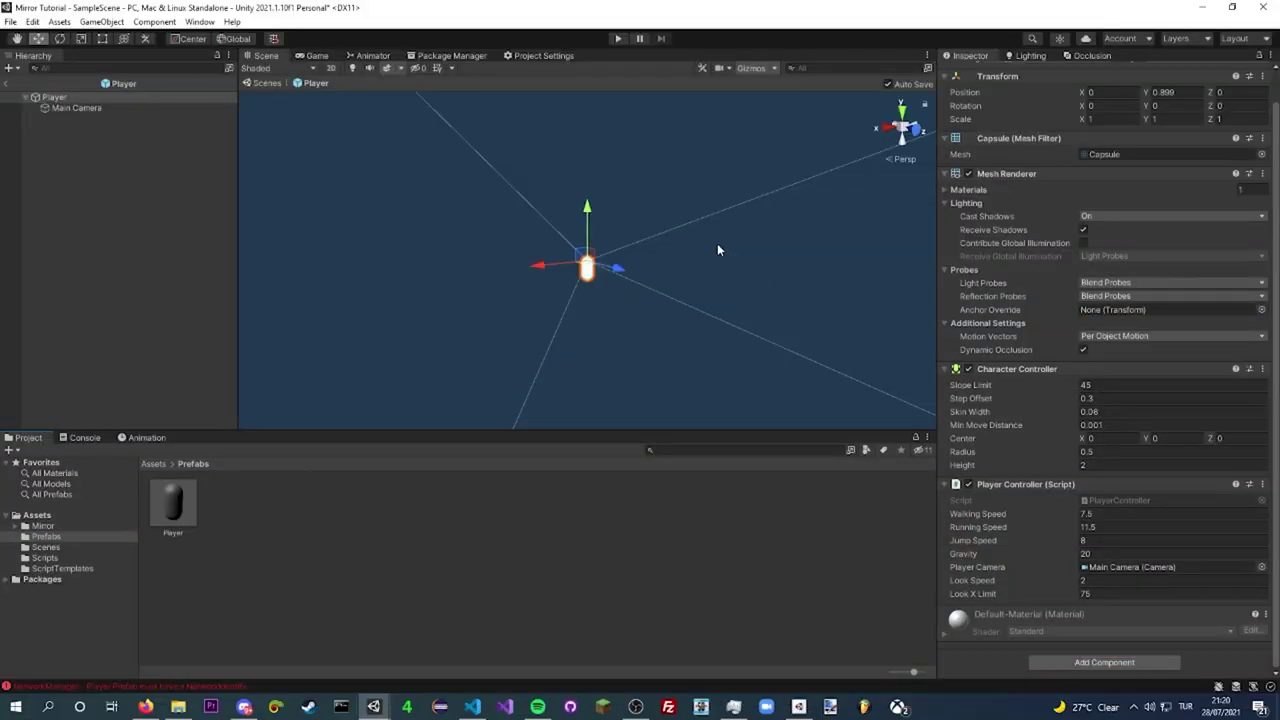
click(1085, 662)
text(networkid)
click(1138, 522)
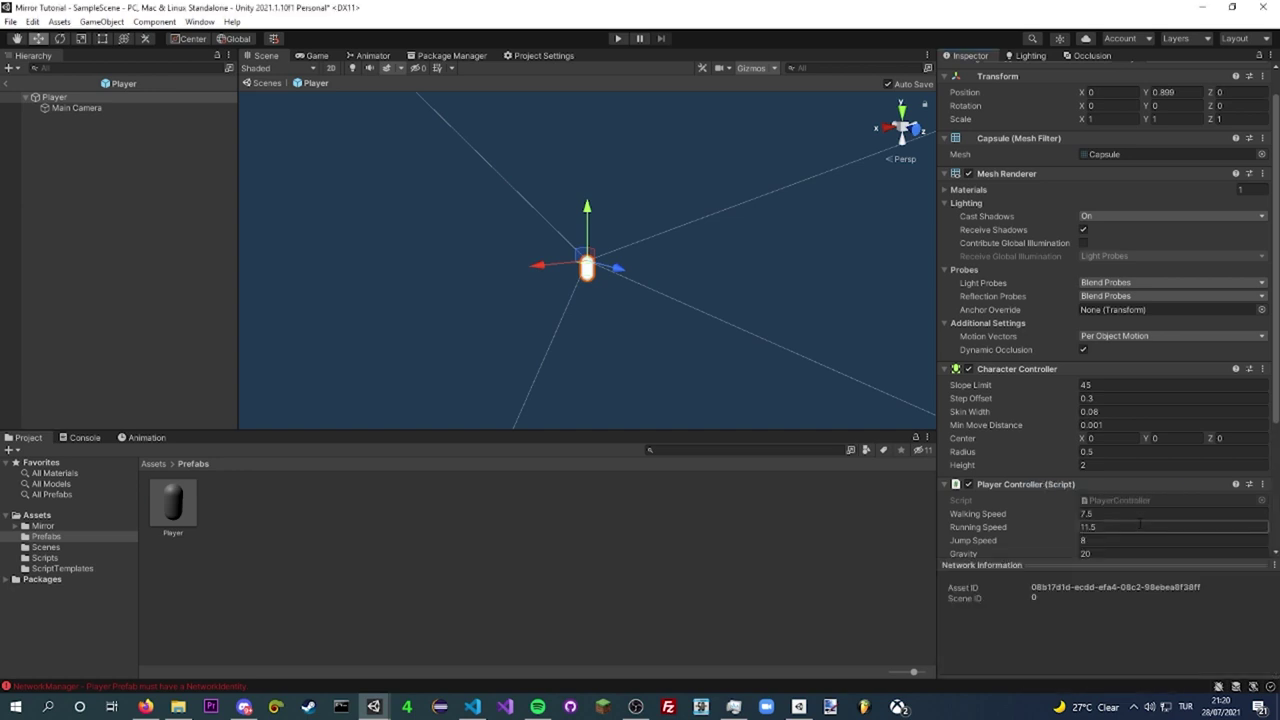
scroll(1135, 522, down, 5)
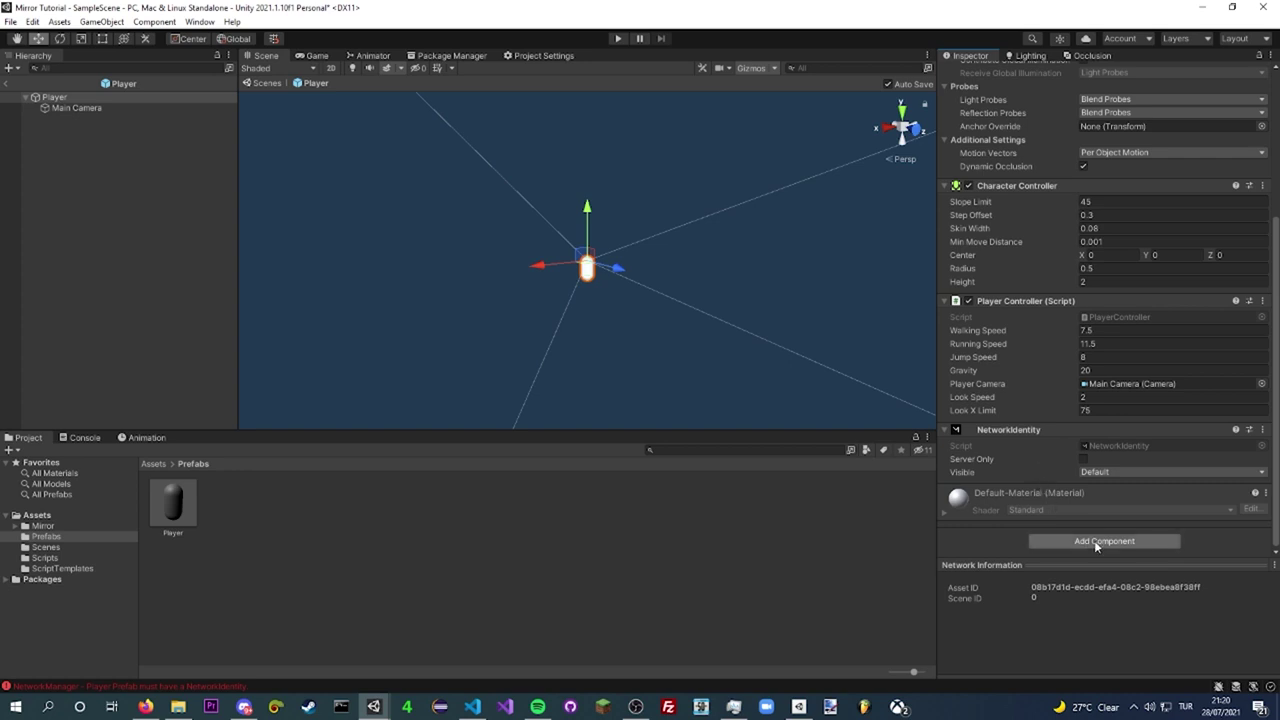
- Assign Player as the NetworkManager's Player Prefab and start Play mode in the Game view
click(14, 83)
click(76, 112)
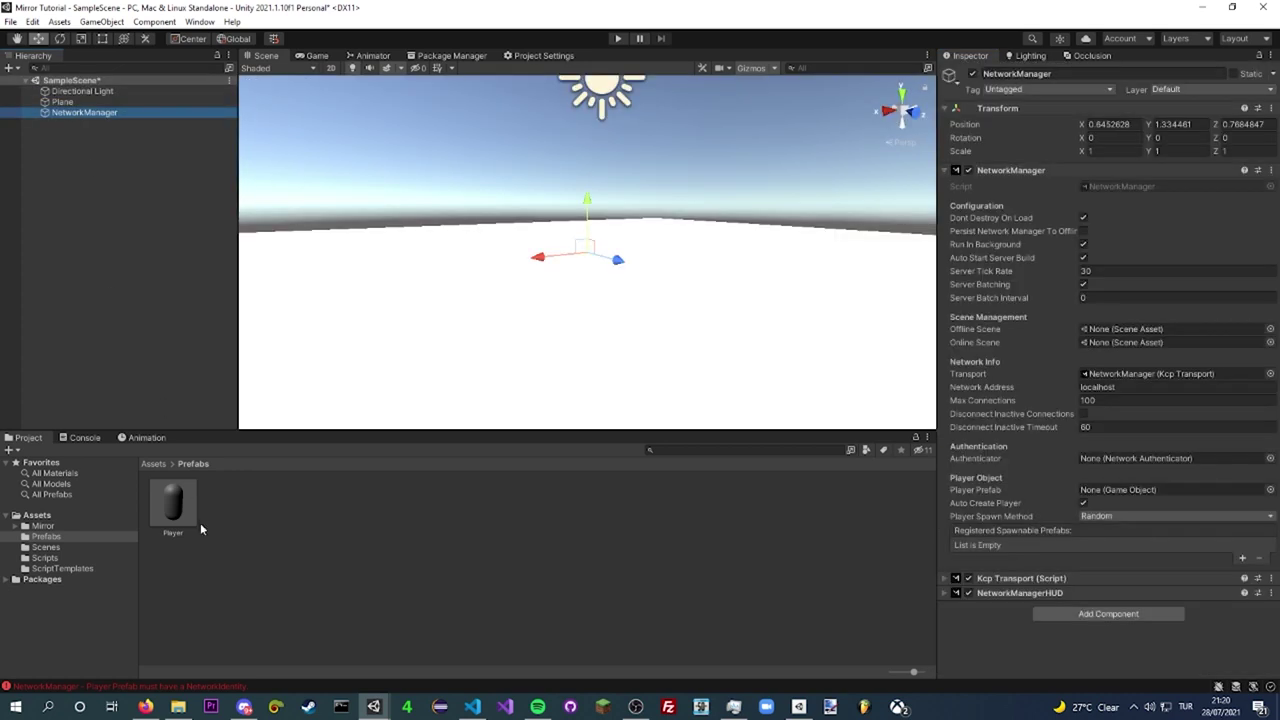
drag(196, 528, 1116, 490)
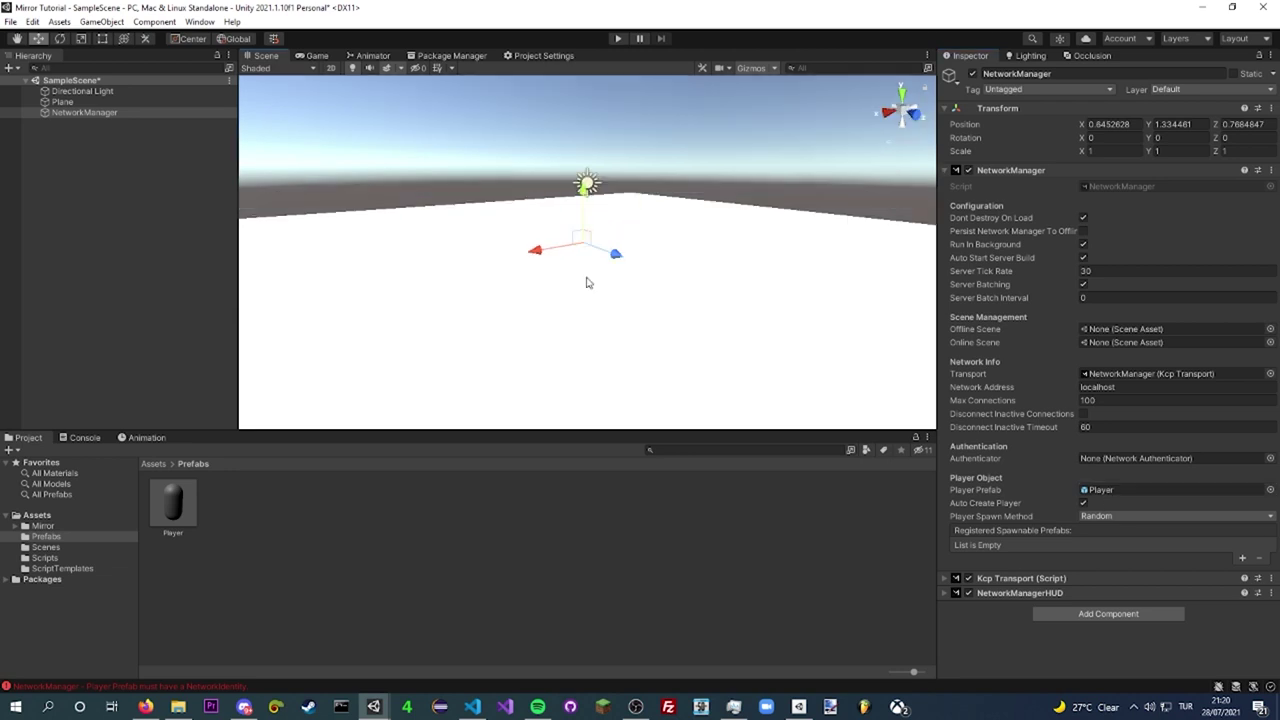
click(312, 56)
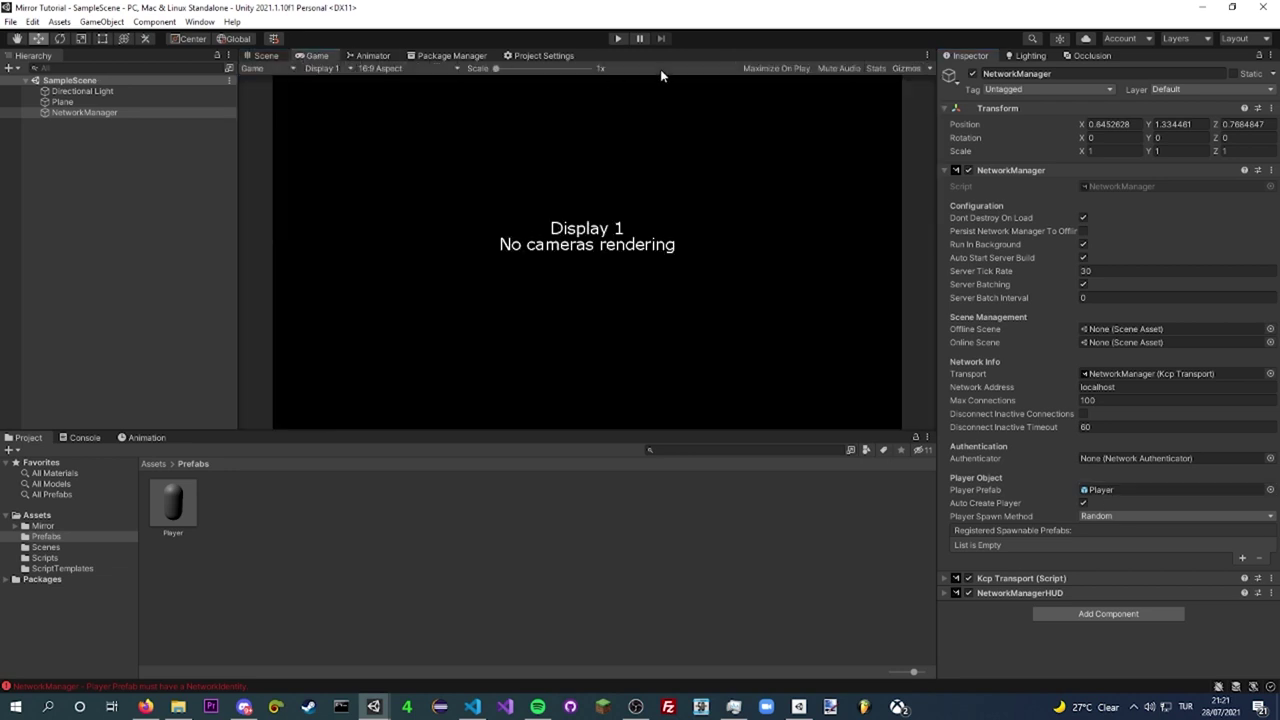
click(619, 38)
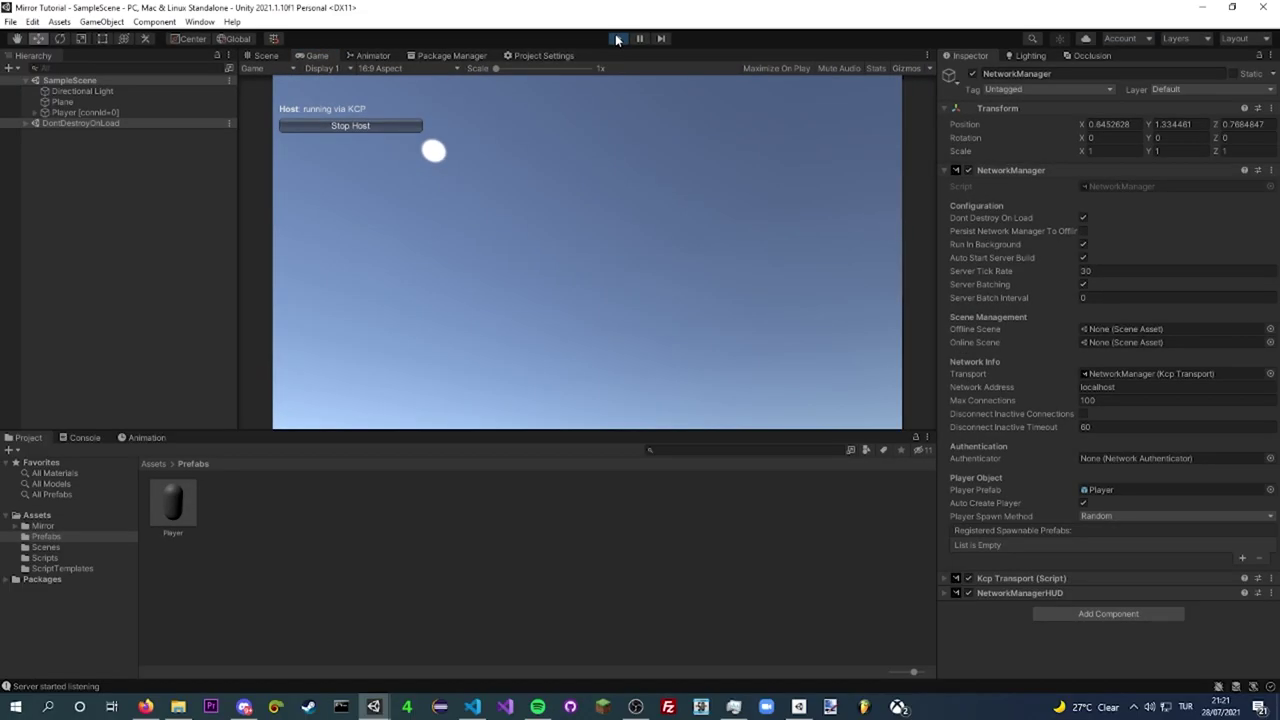
- Stop Play mode and replace the company name in Project Settings > Player
click(617, 39)
click(555, 57)
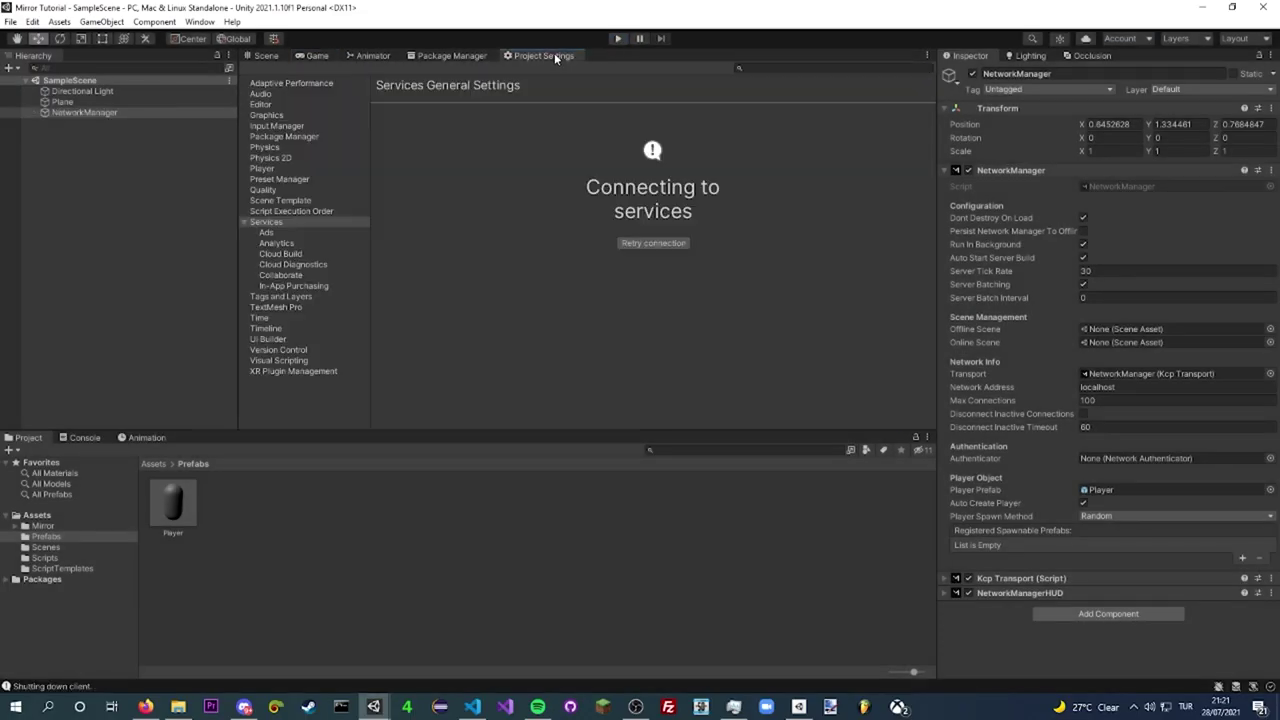
click(290, 169)
click(610, 105)
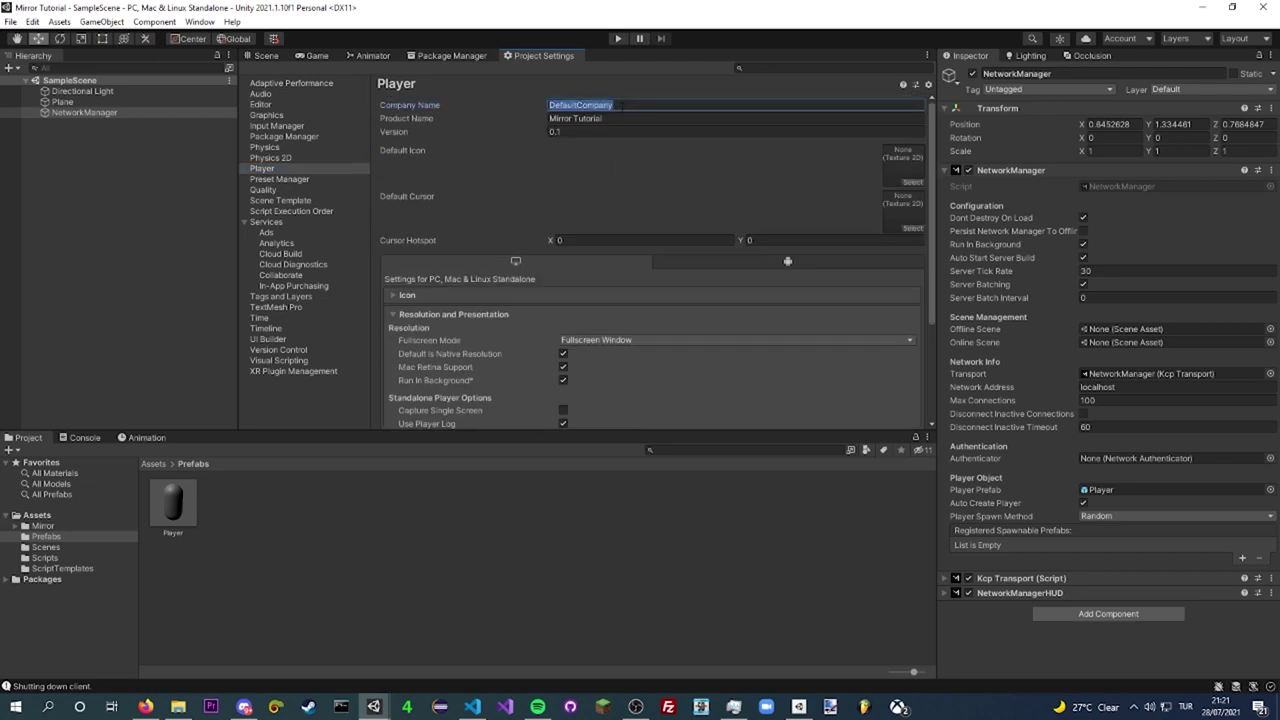
key(BackSpace)
text(d)
key(Tab)
key(Tab)
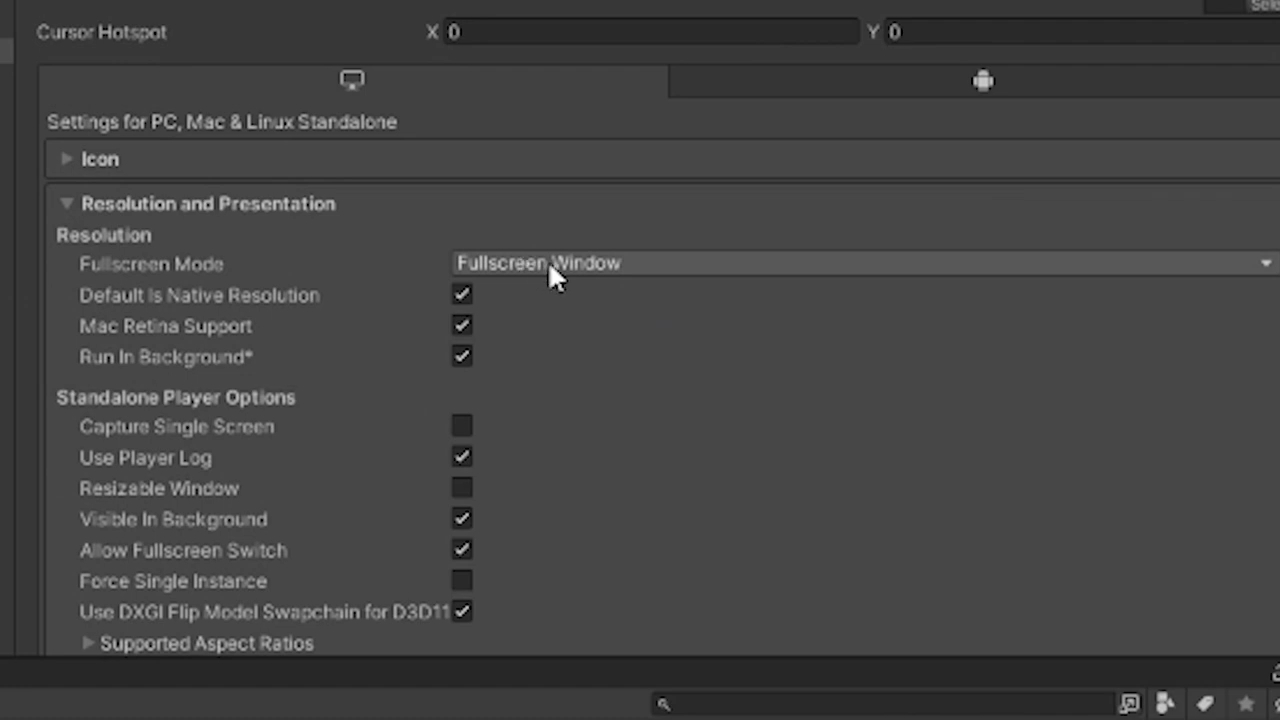
- Set Fullscreen Mode to Windowed with a default screen width and height of 800
click(548, 262)
click(576, 401)
click(551, 306)
text(800)
click(553, 328)
text(800)
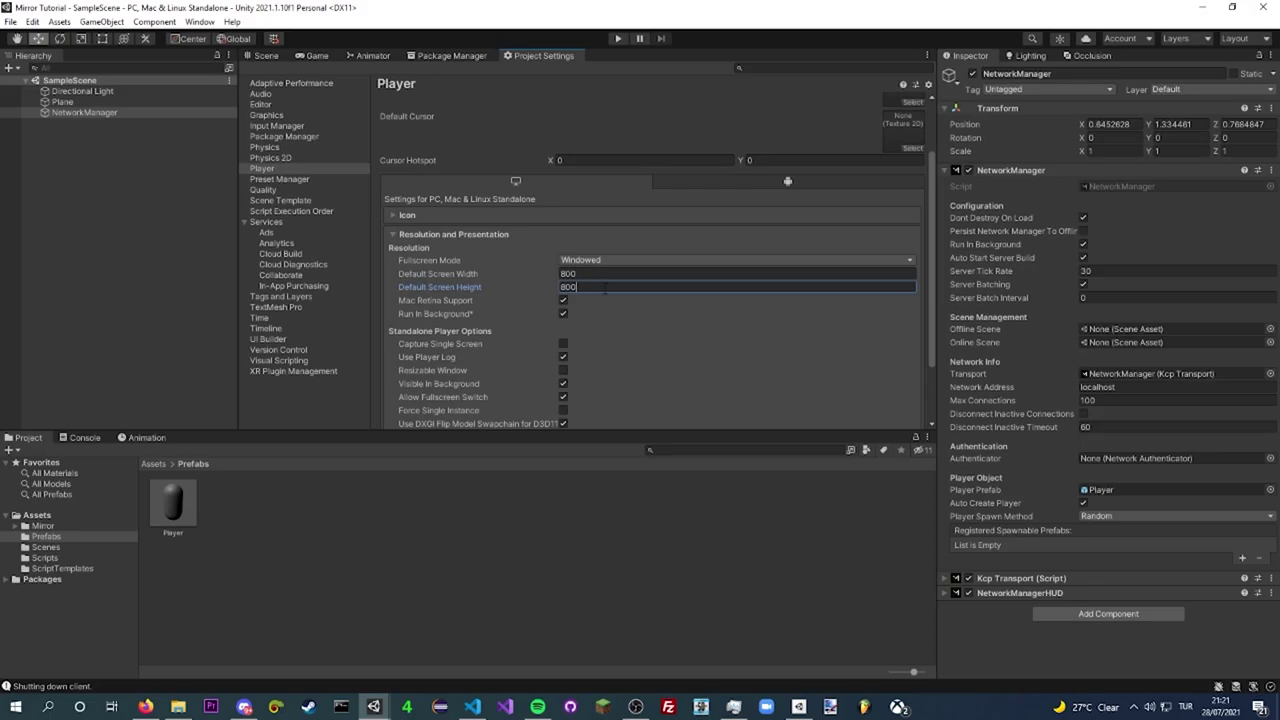
- Build and Run the game into a newly created 'Builds' folder
click(10, 21)
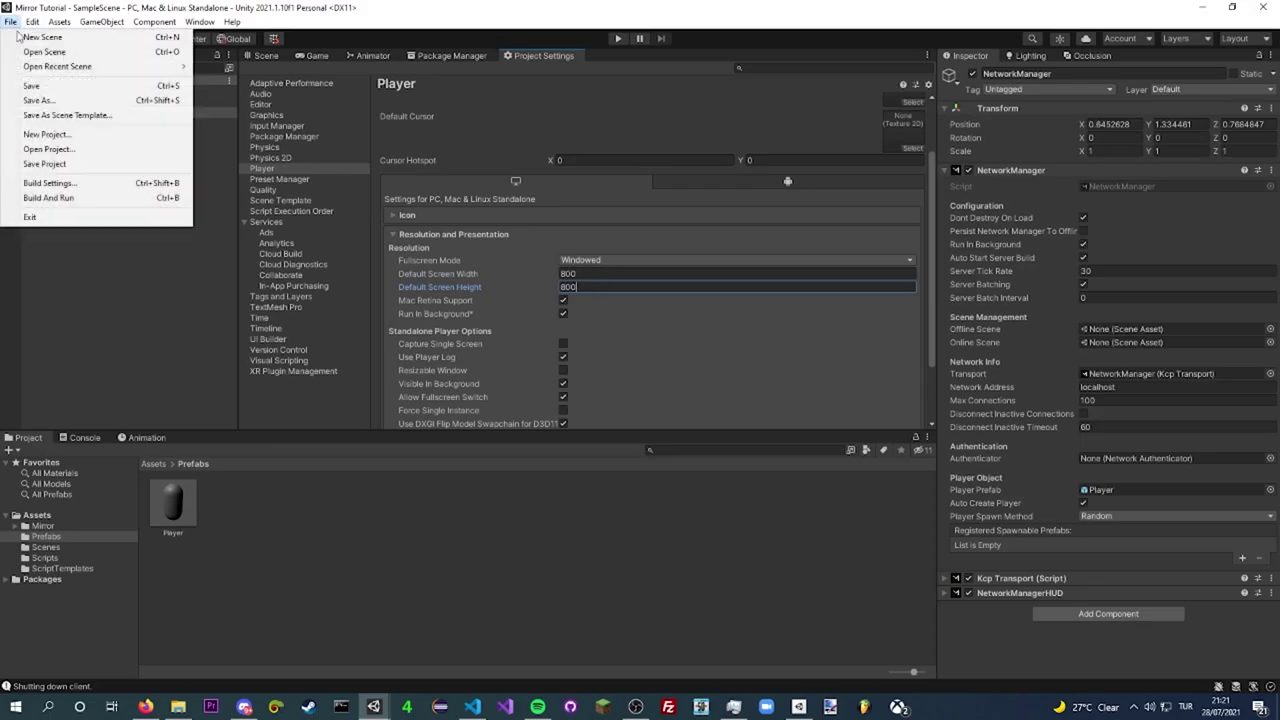
click(100, 197)
right_click(242, 278)
mouse_move(273, 516)
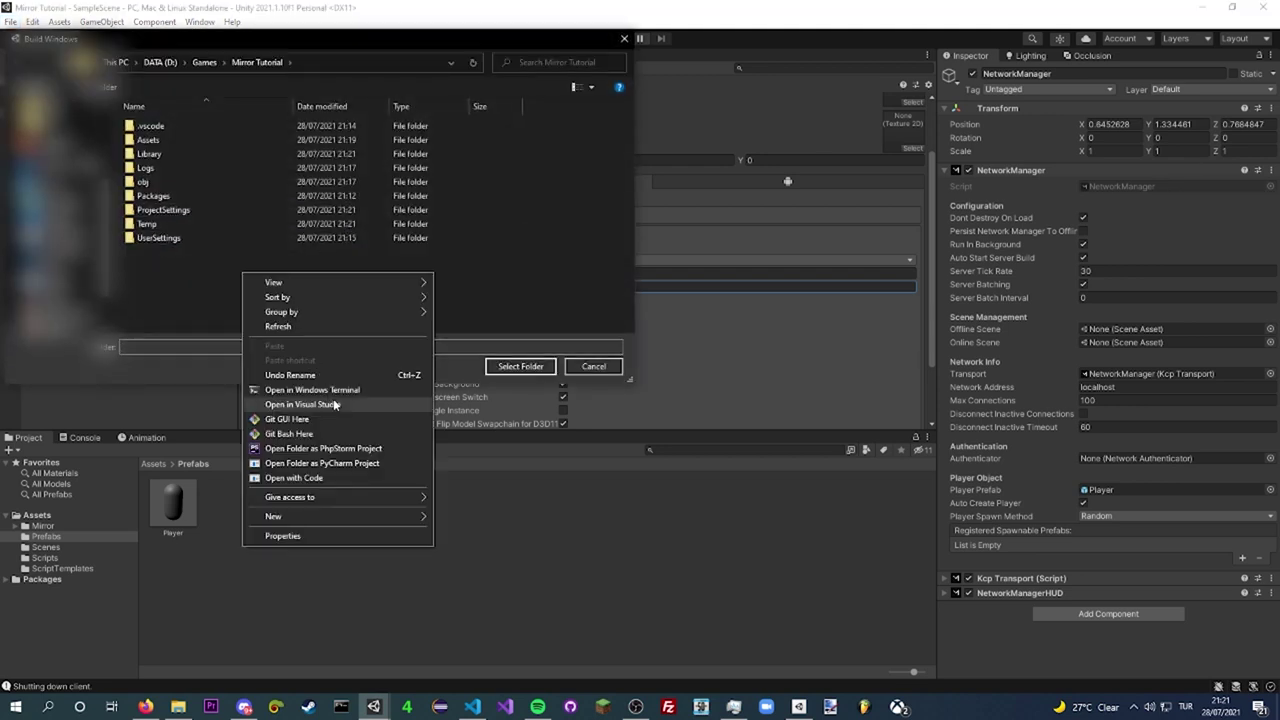
click(465, 516)
text(Builds)
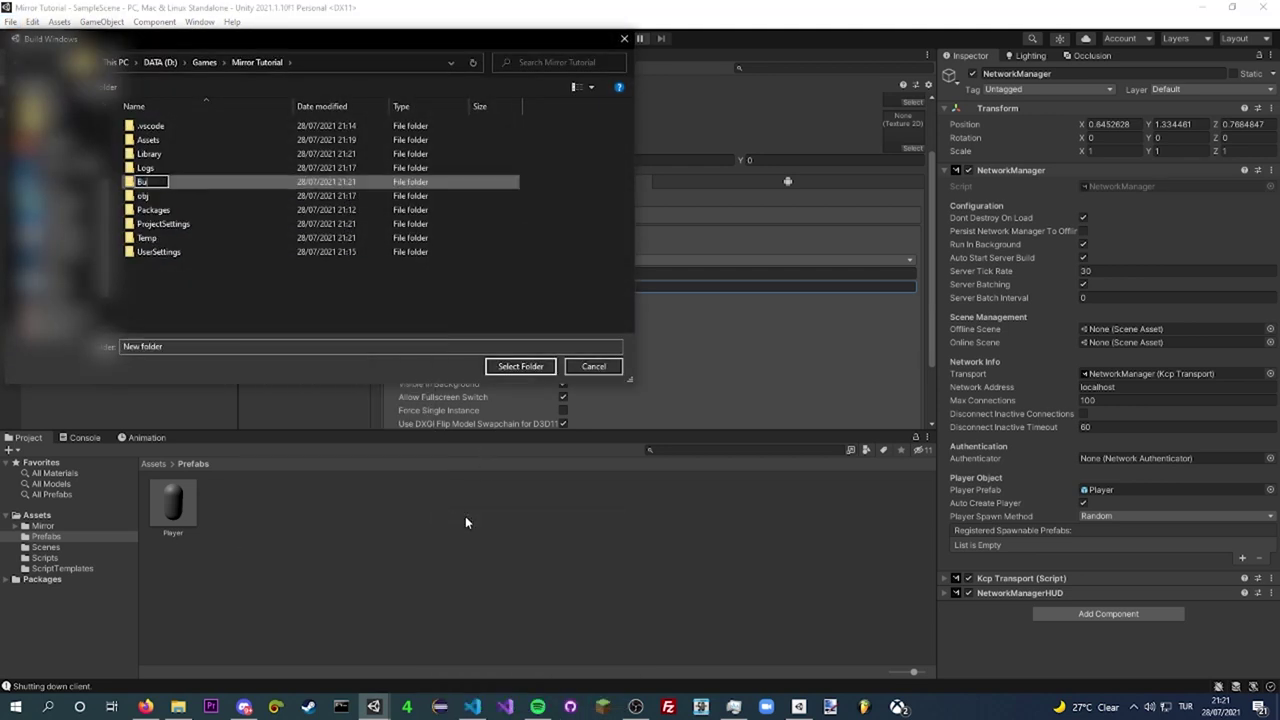
key(Return)
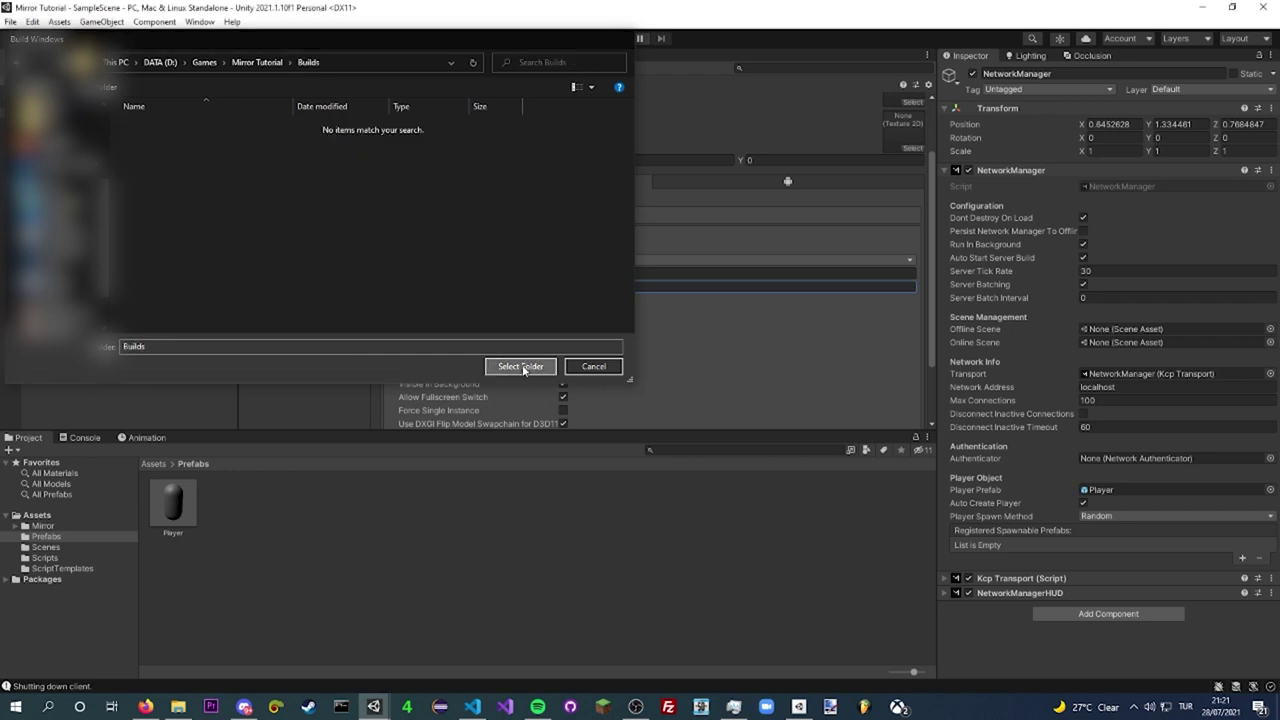
click(520, 366)
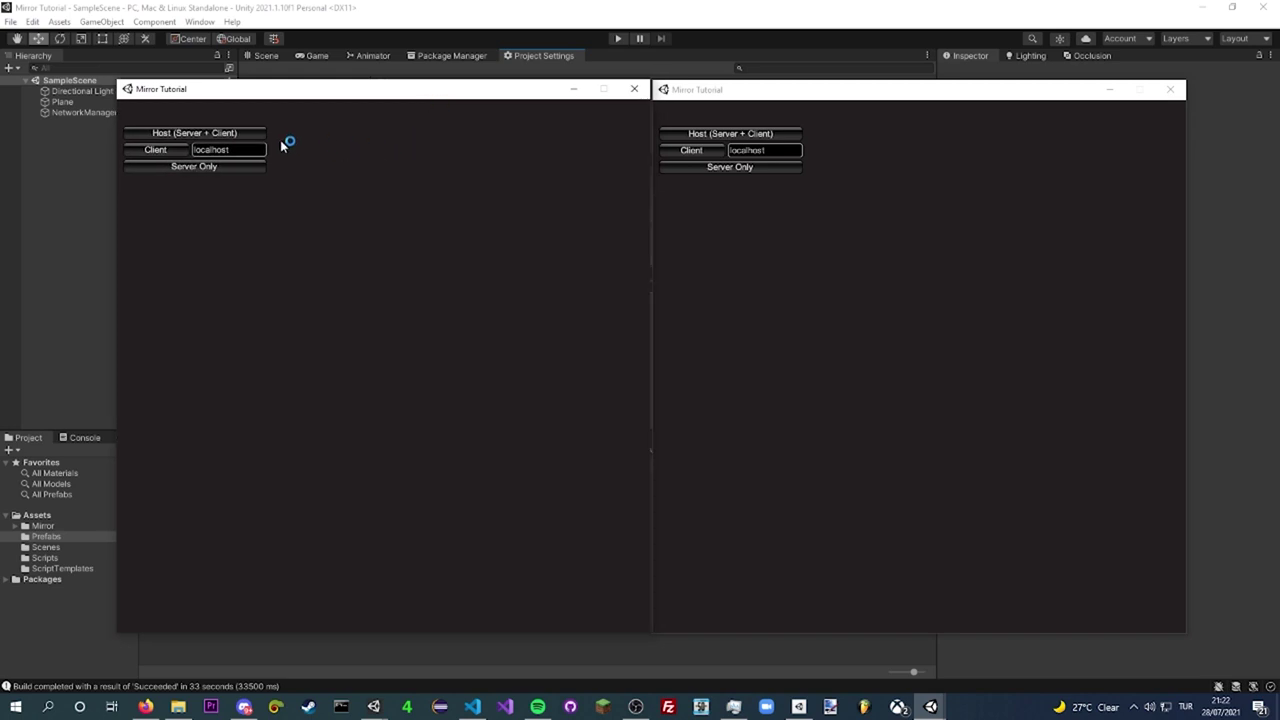
- Start the left window as host, allow it through the firewall, and connect the right window as client
click(250, 132)
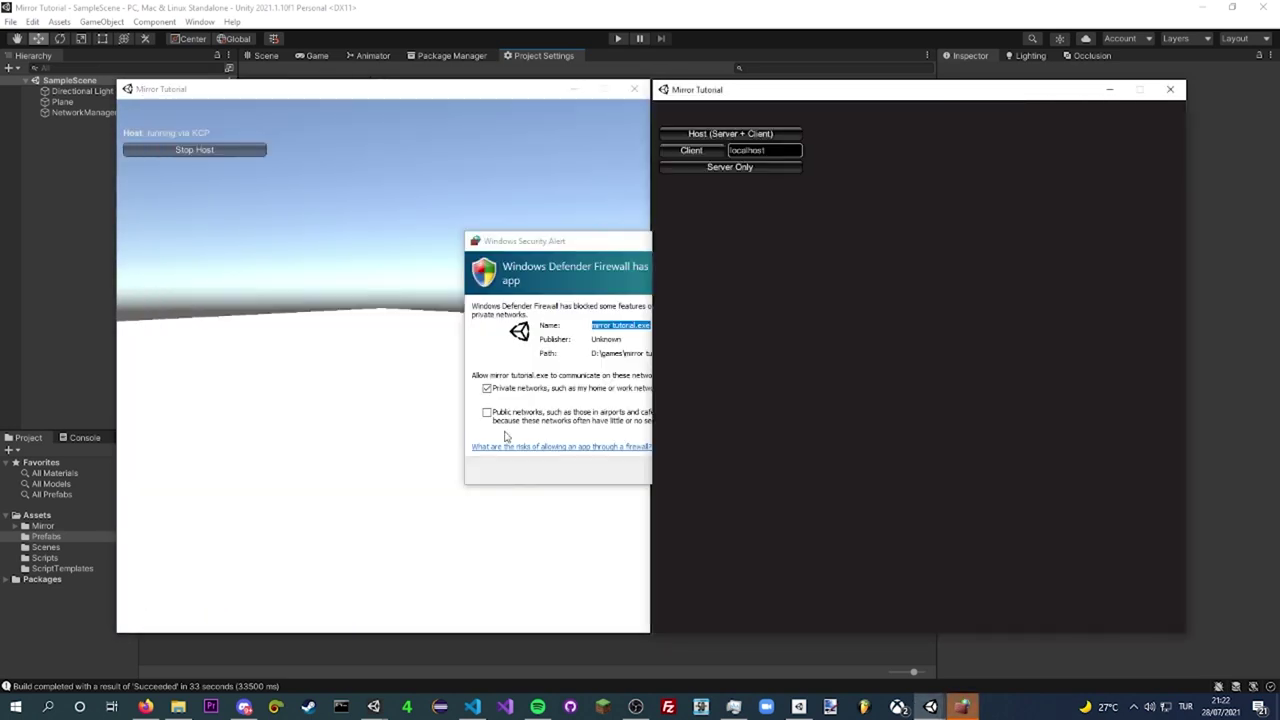
click(699, 472)
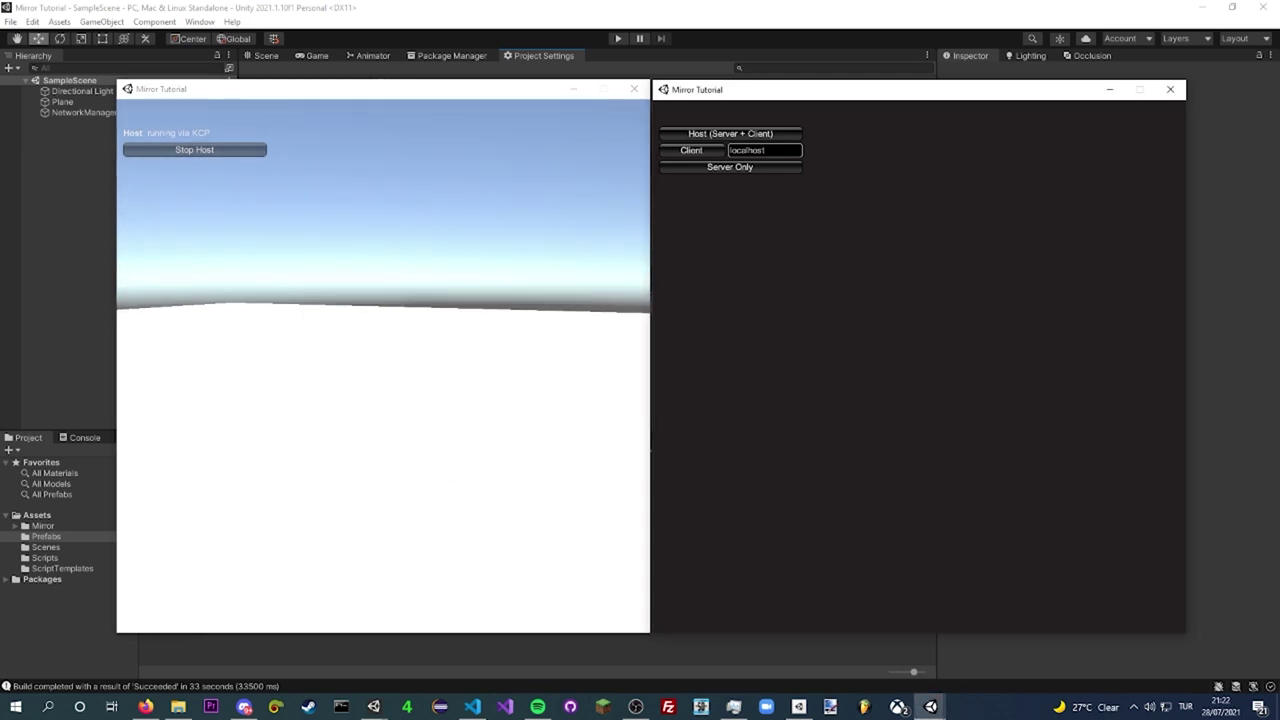
click(691, 150)
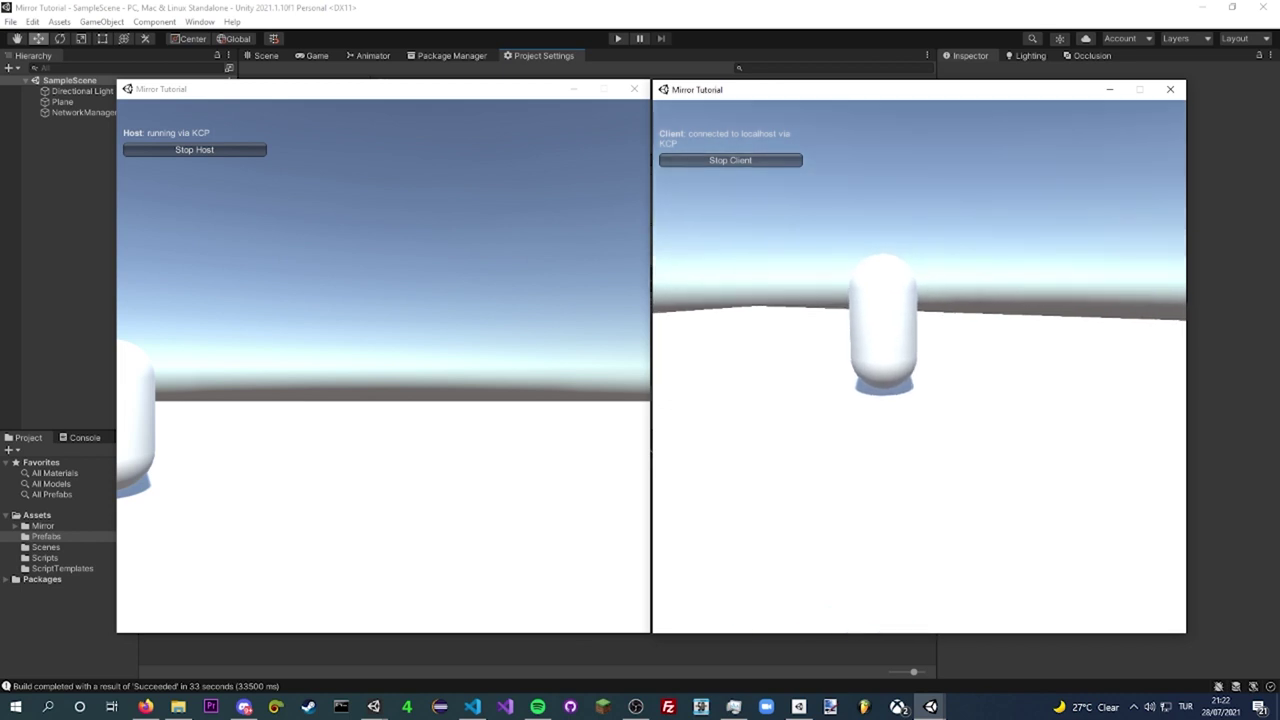
key(w)
key(alt+Tab)
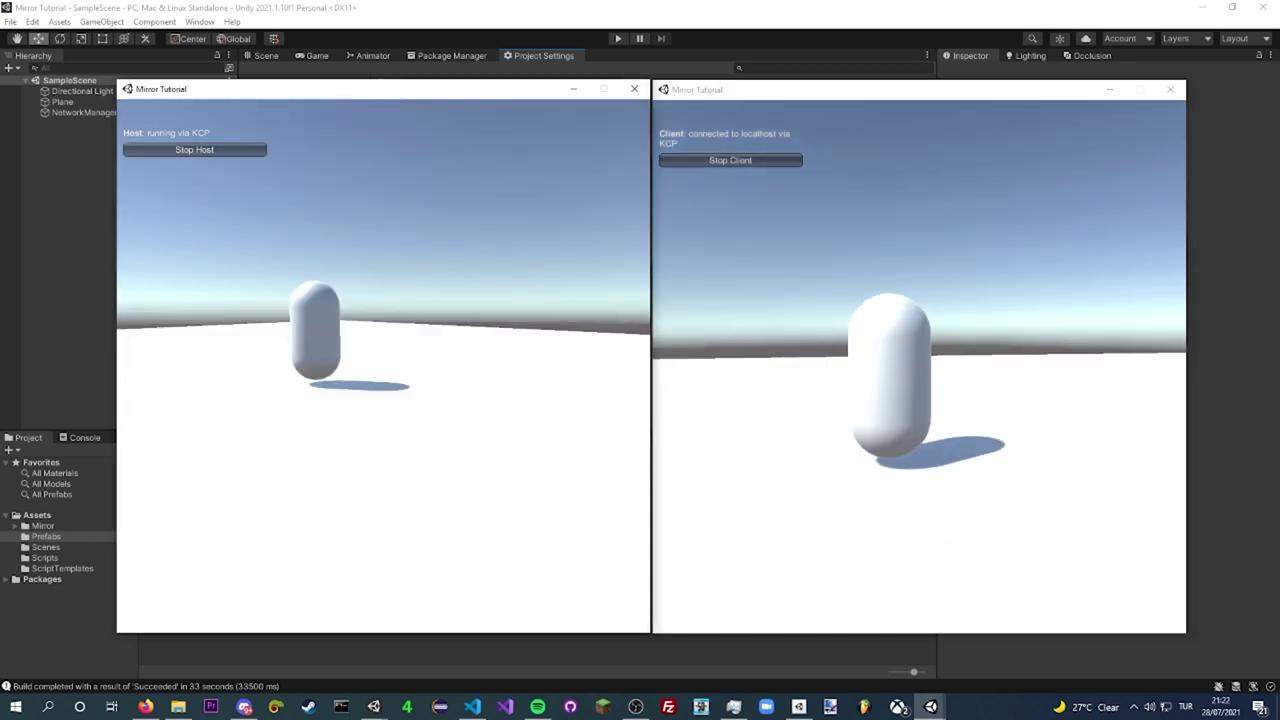
- Walk the host player with WASD up to, around, and away from the other capsule
key(w)
key(s)
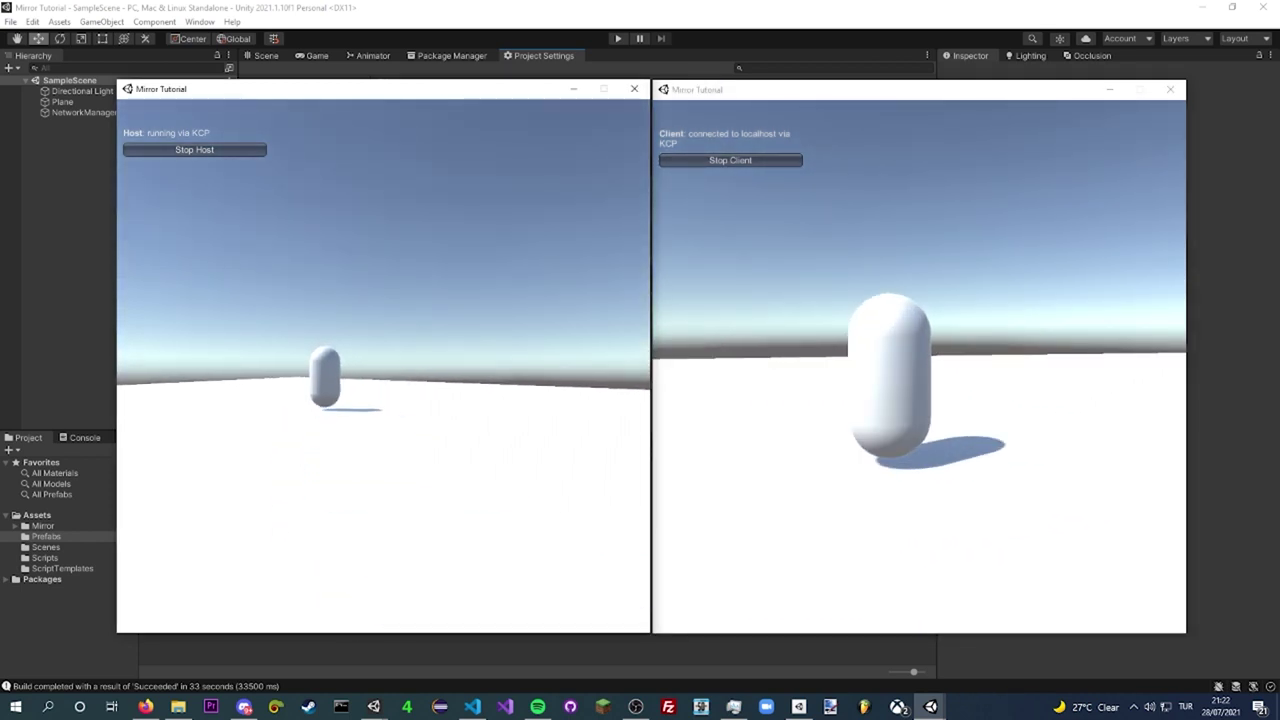
key(w)
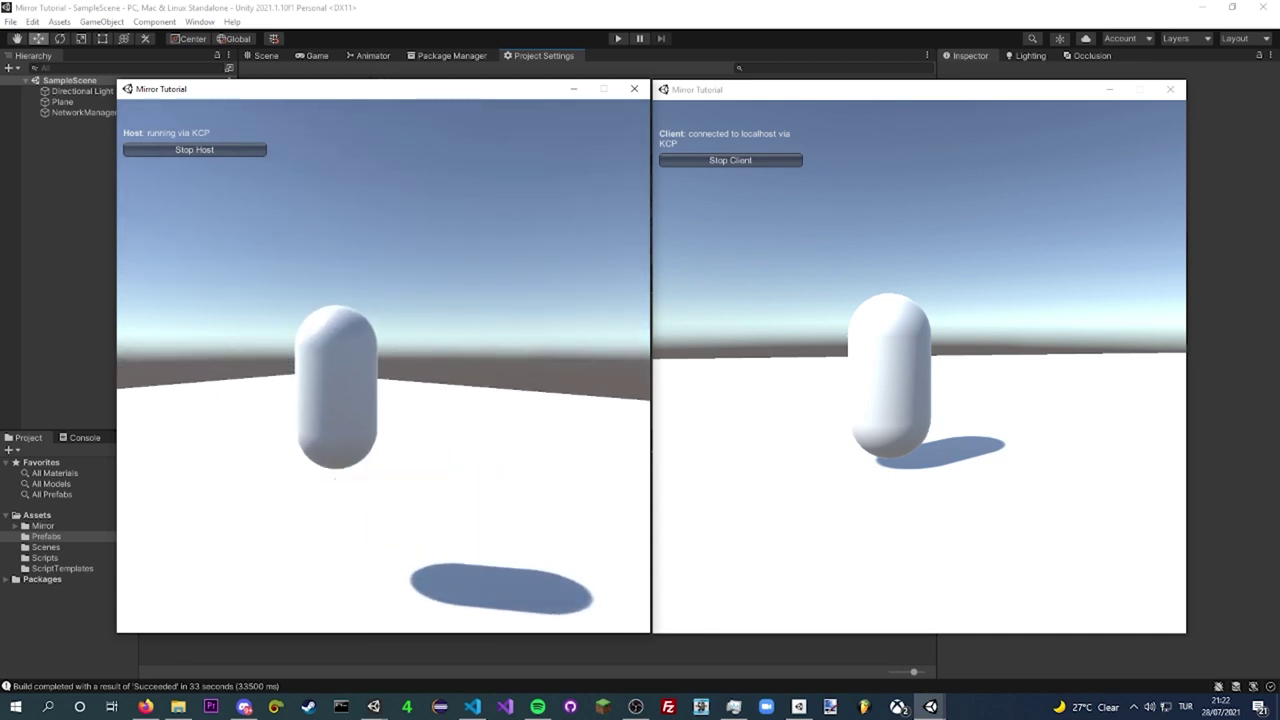
key(d)
key(w)
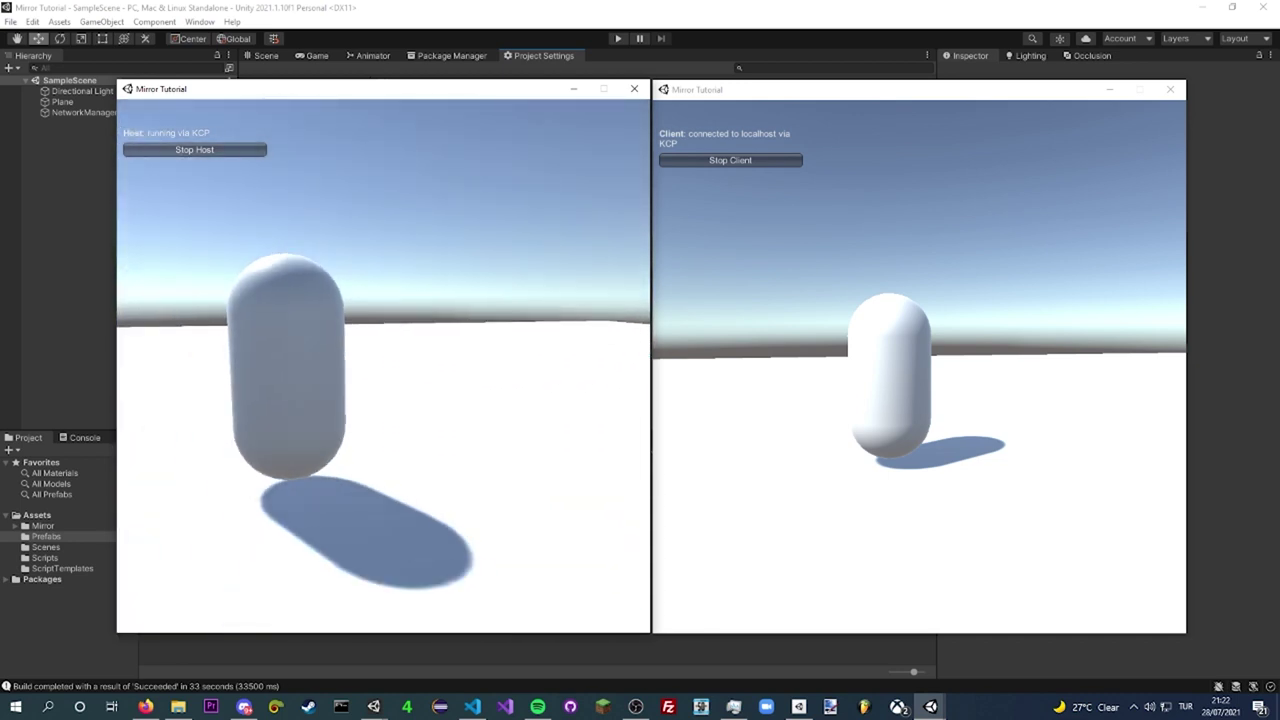
key(s)
key(w)
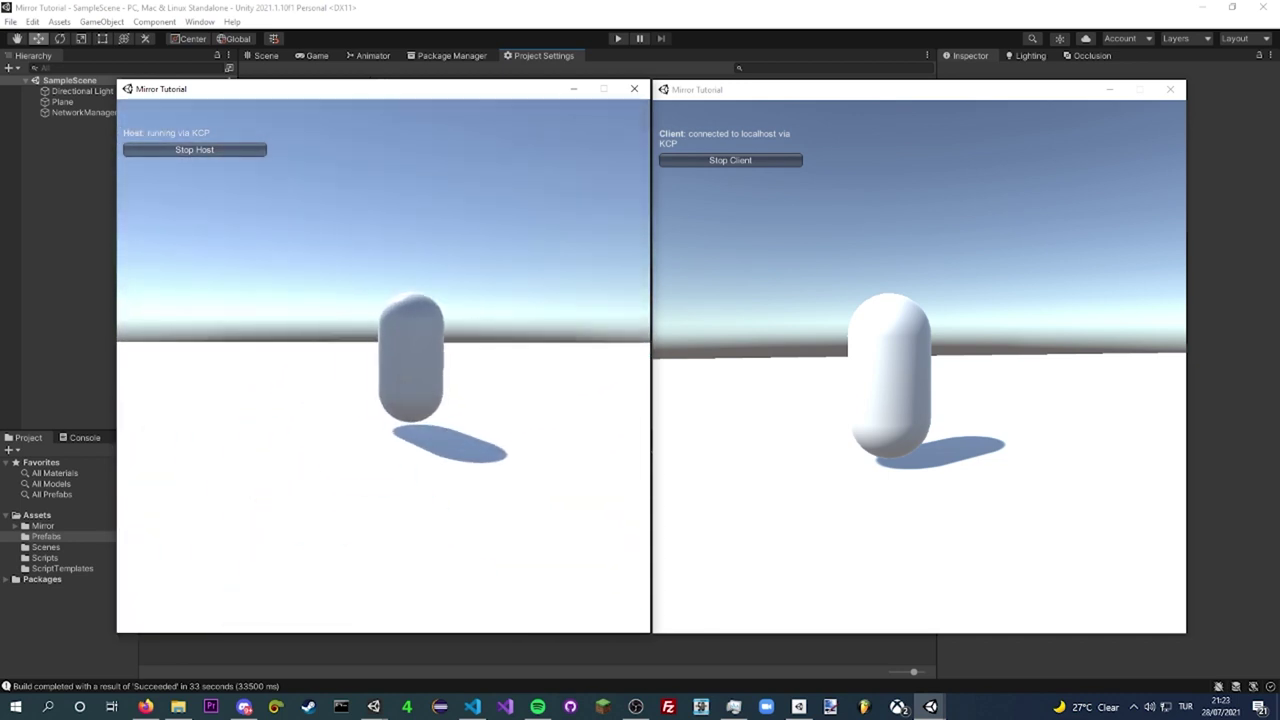
key(w)
key(d)
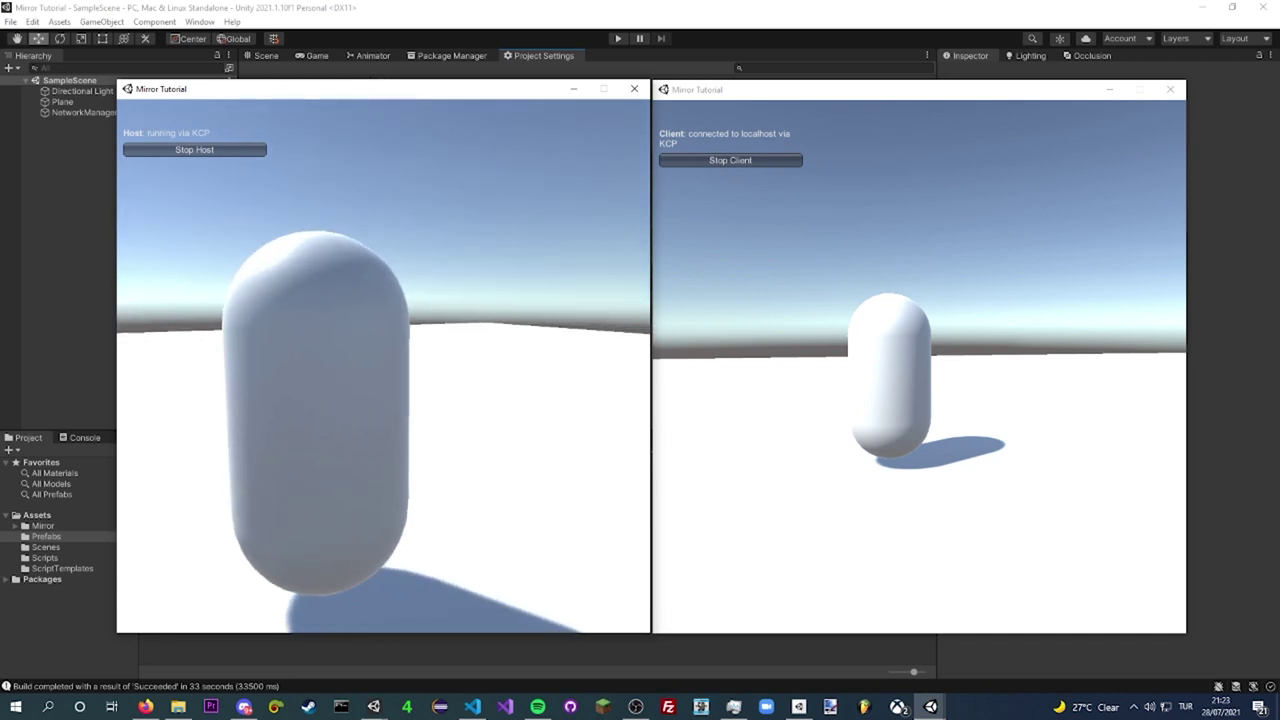
key(s)
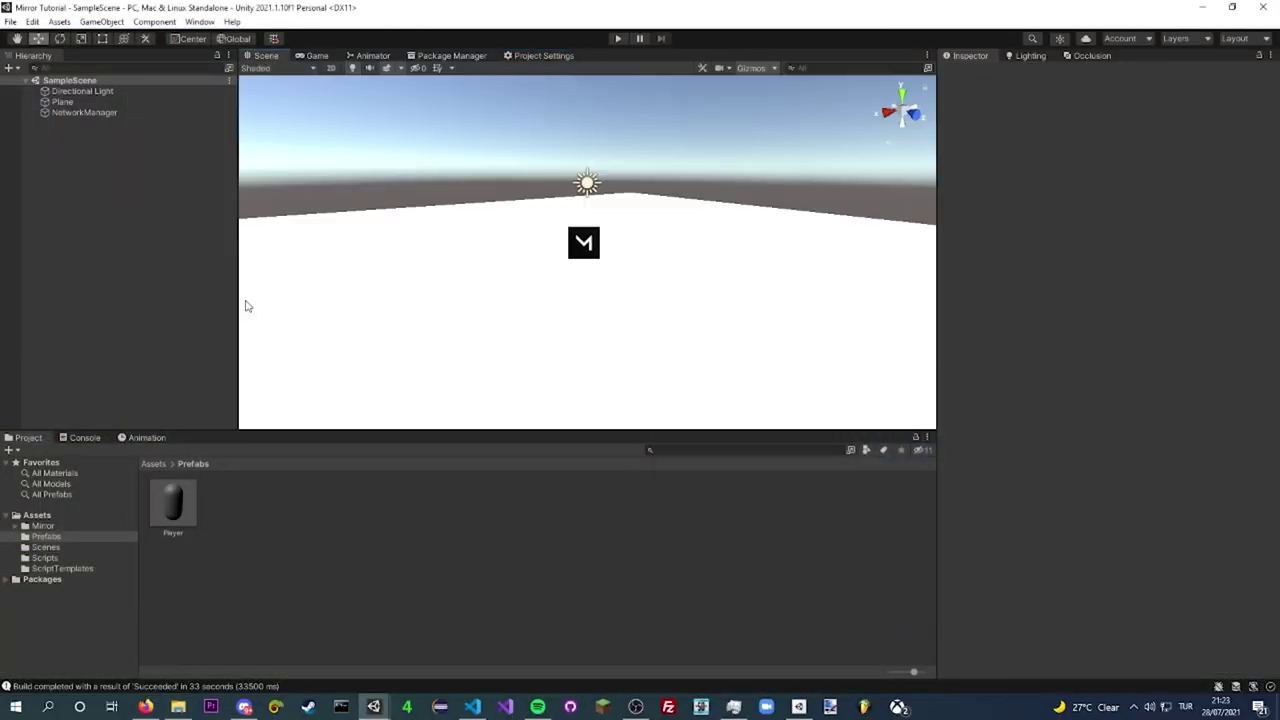
- Add a client-authority NetworkTransform to the Player prefab, then open the PlayerController script
double_click(175, 516)
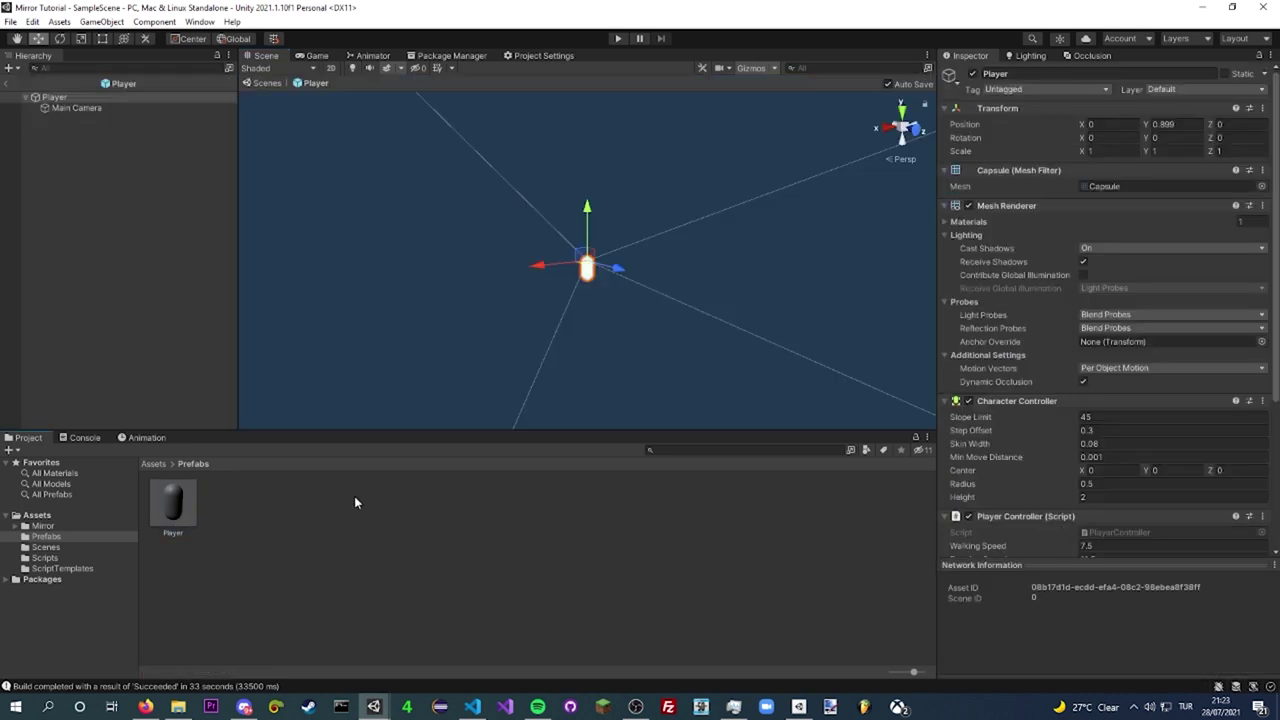
scroll(1007, 476, down, 3)
click(1055, 545)
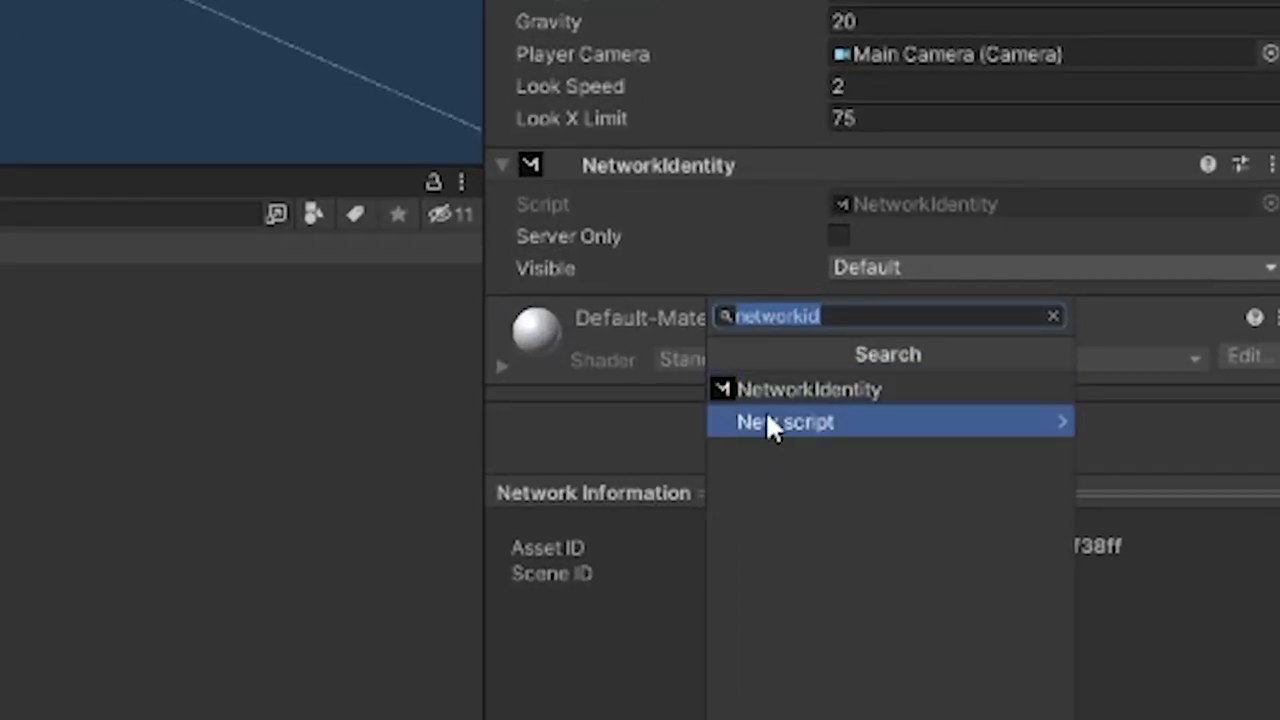
text(network tra)
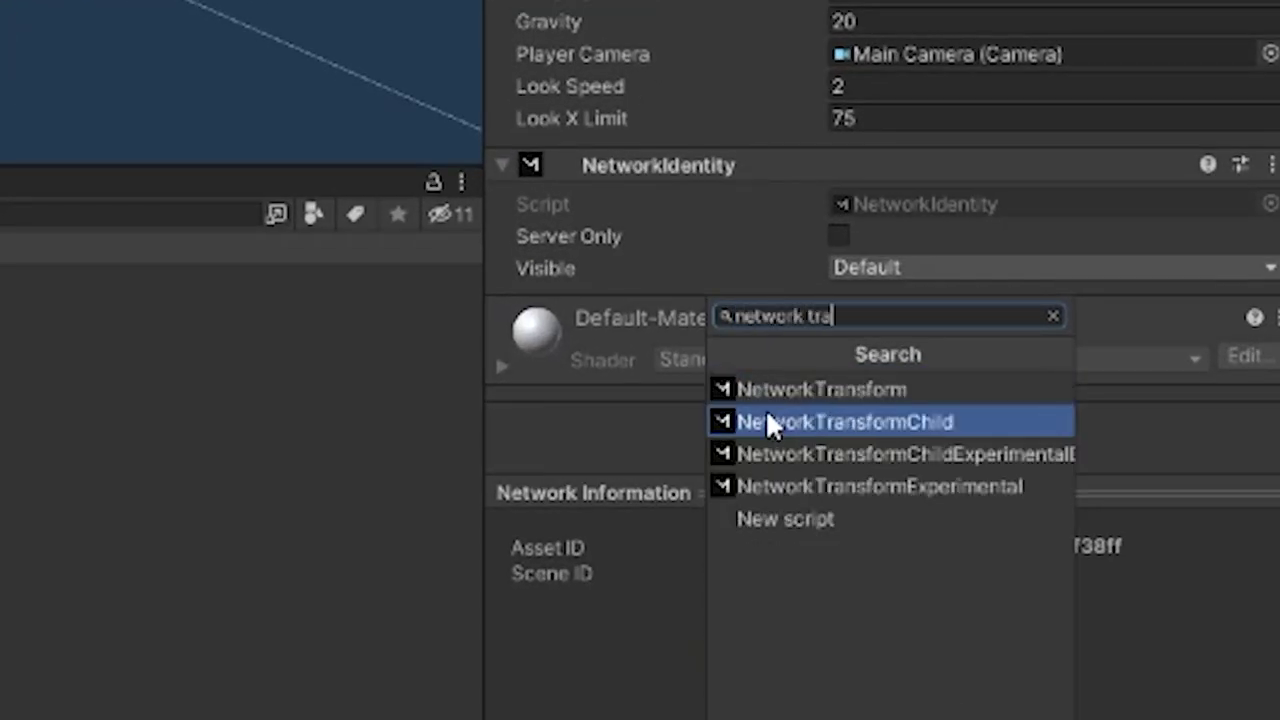
click(808, 395)
scroll(608, 120, up, 5)
scroll(615, 270, up, 3)
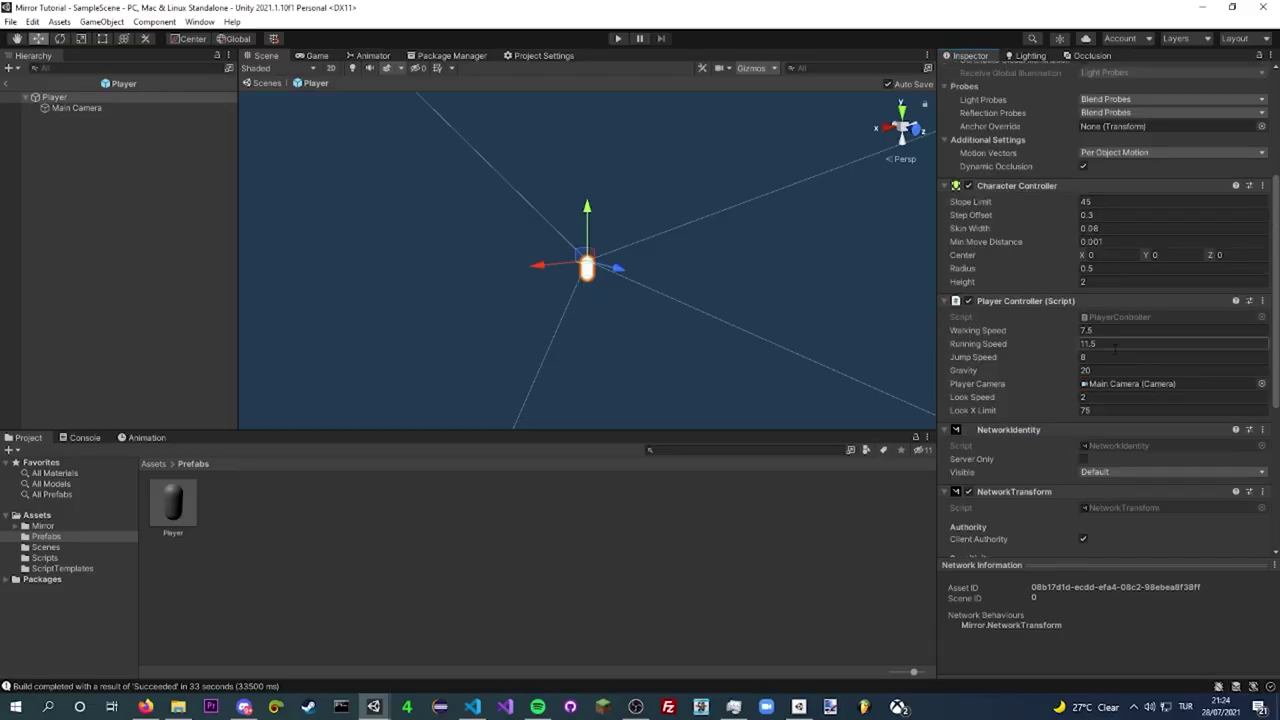
double_click(1116, 316)
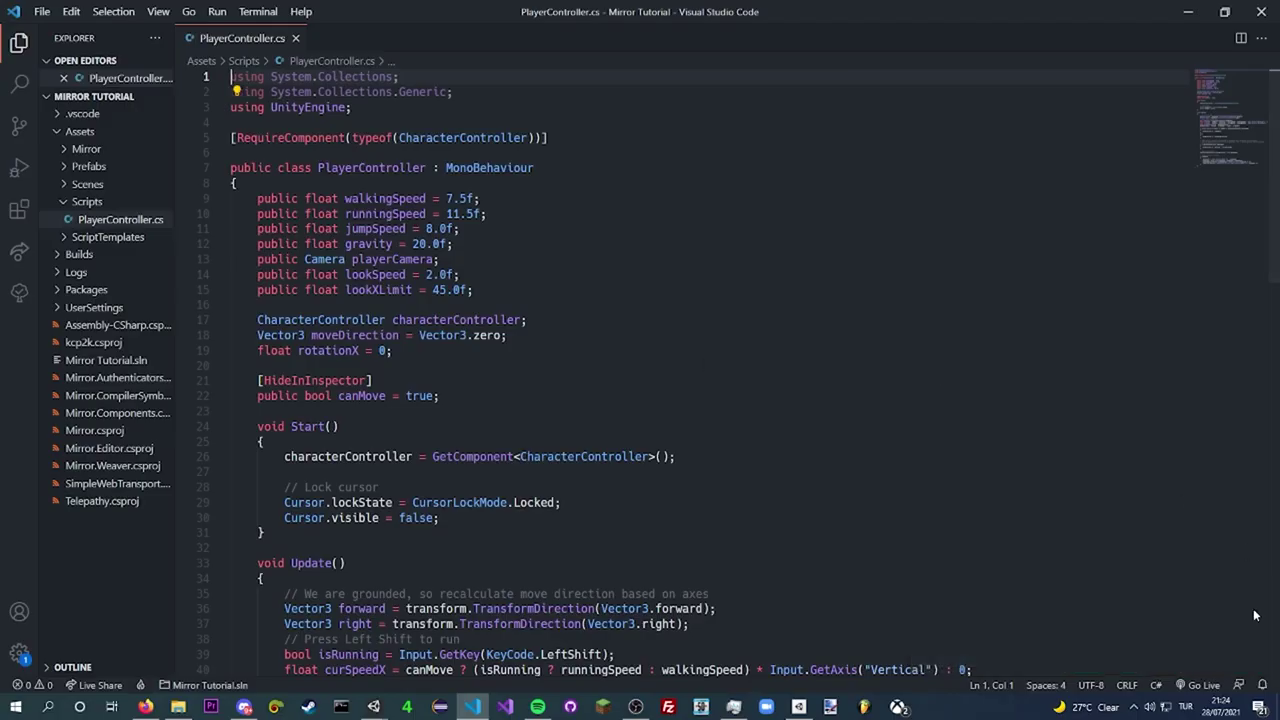
- Add 'using Mirror;' and change the base class from MonoBehaviour to NetworkBehaviour
click(477, 107)
key(Return)
text(using Mirror;)
key(ctrl+s)
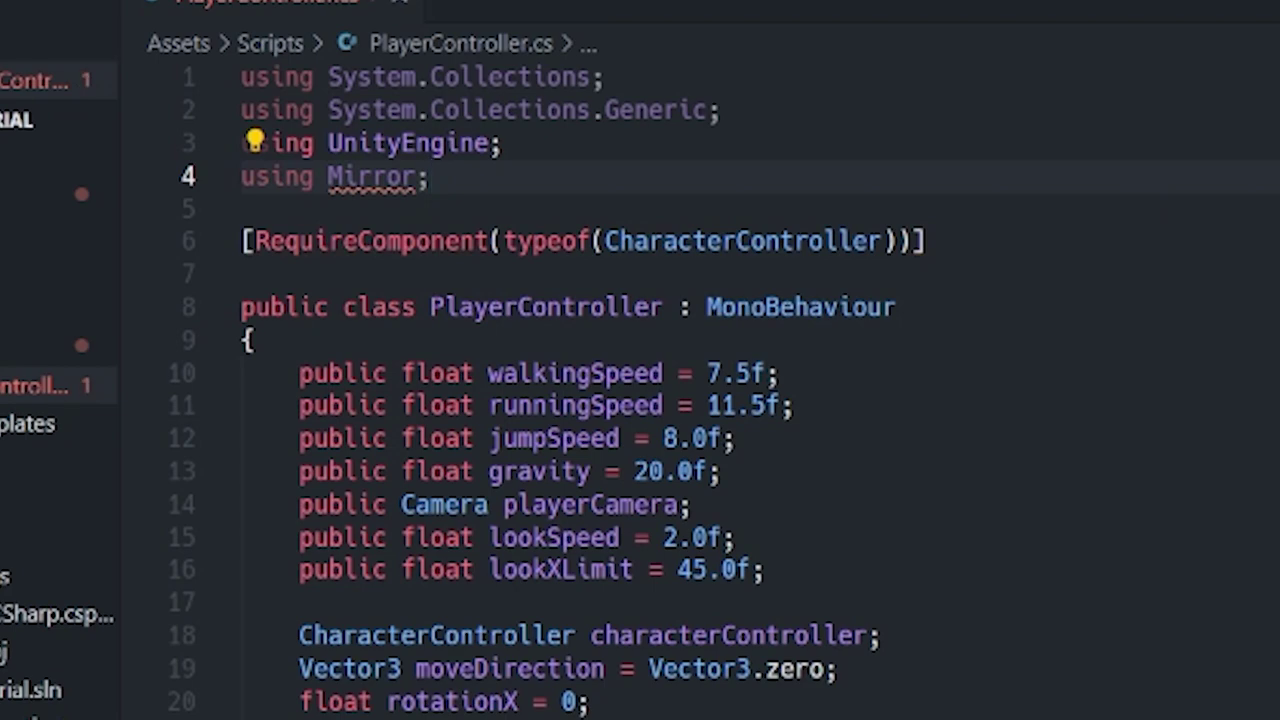
drag(898, 308, 704, 307)
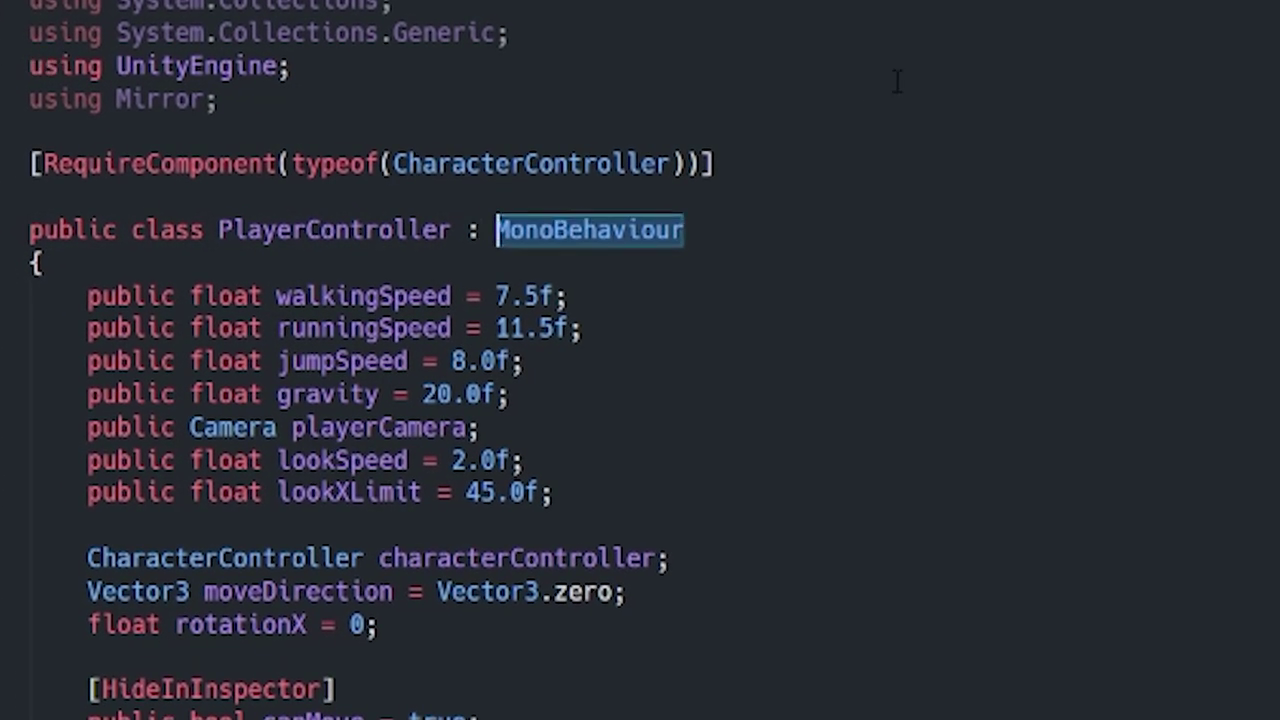
text(NetworkBe)
key(Tab)
- Insert an 'if (isLocalPlayer)' block at the top of Update
scroll(414, 651, down, 3)
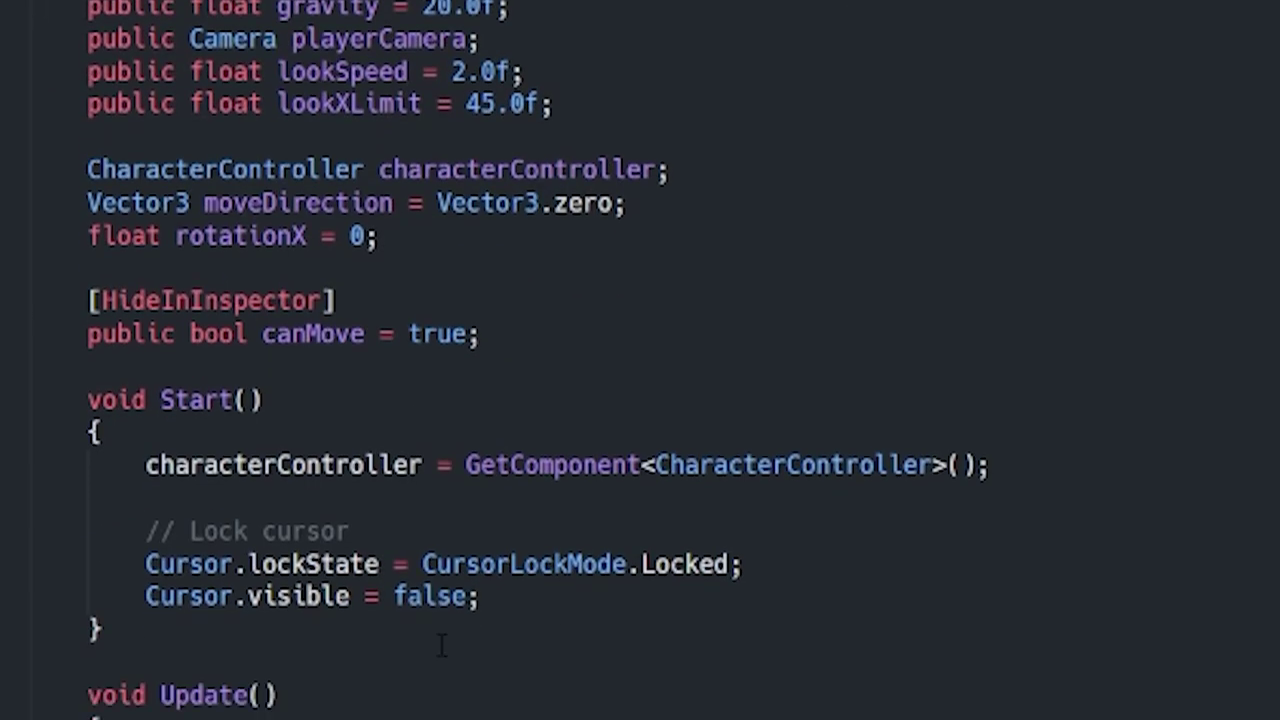
scroll(315, 558, down, 3)
click(315, 558)
scroll(315, 558, down, 4)
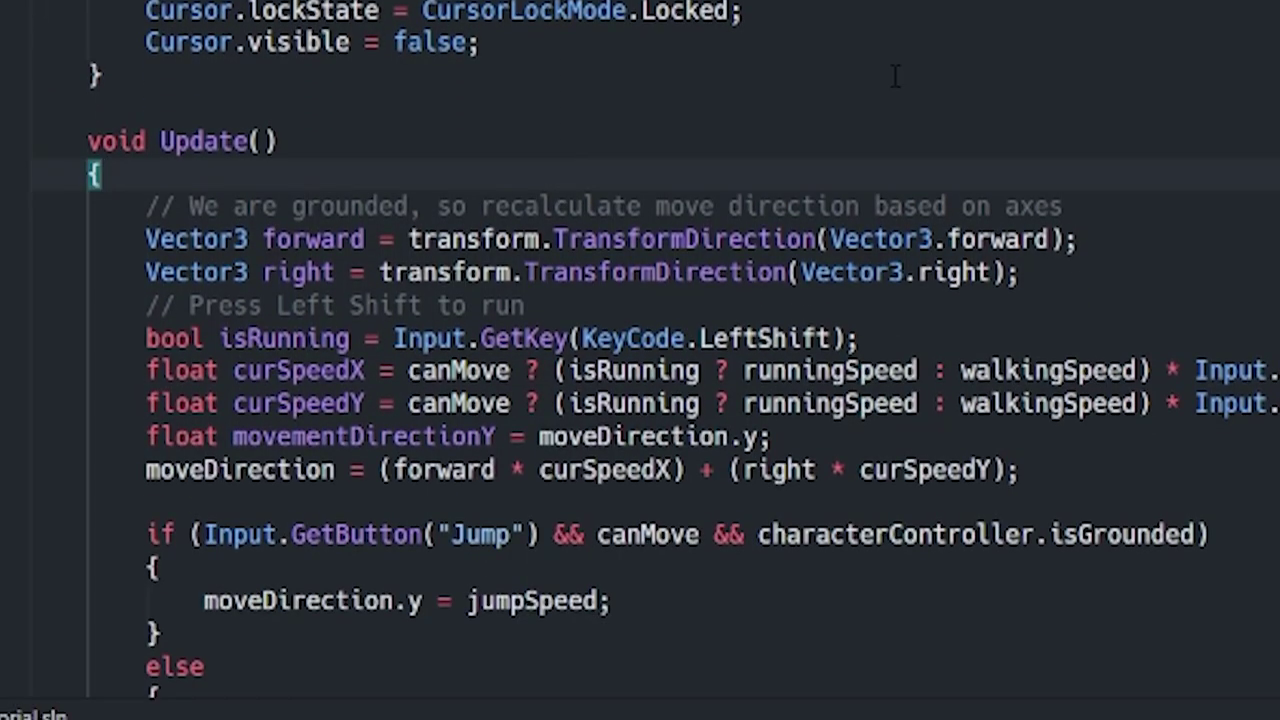
key(Return)
text(if (isL)
key(Tab)
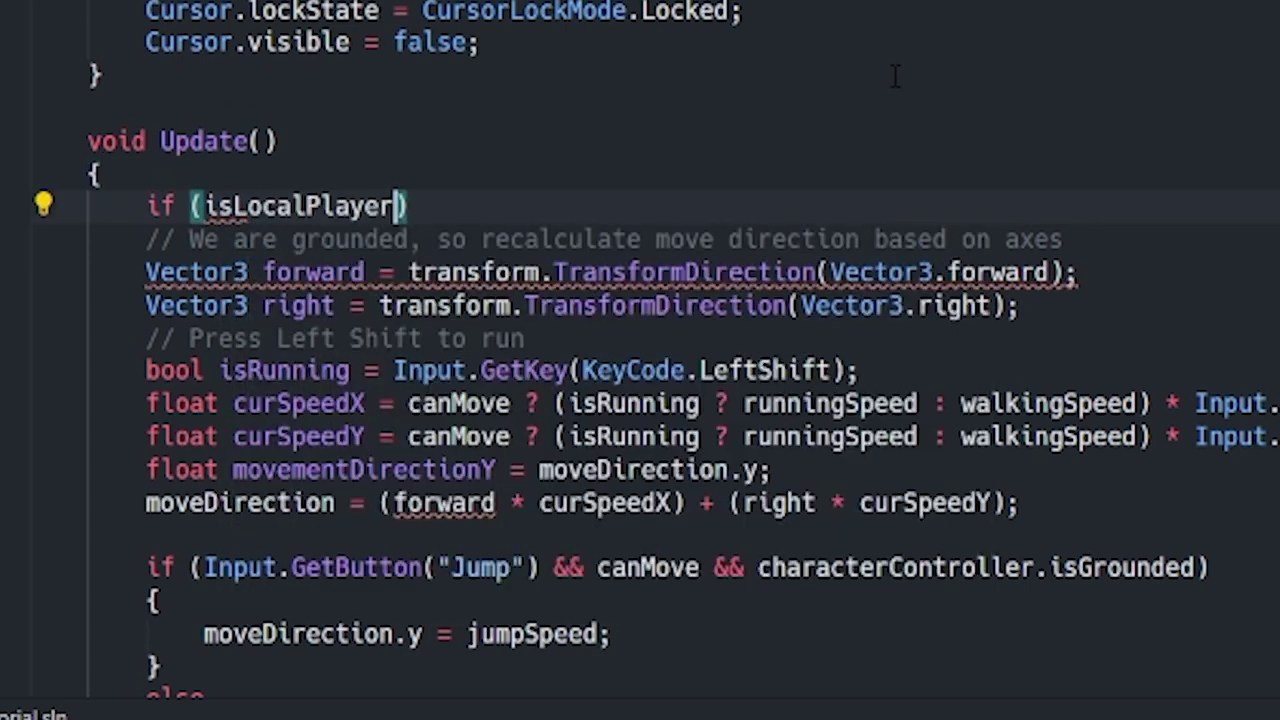
key(Return)
text({)
key(Return)
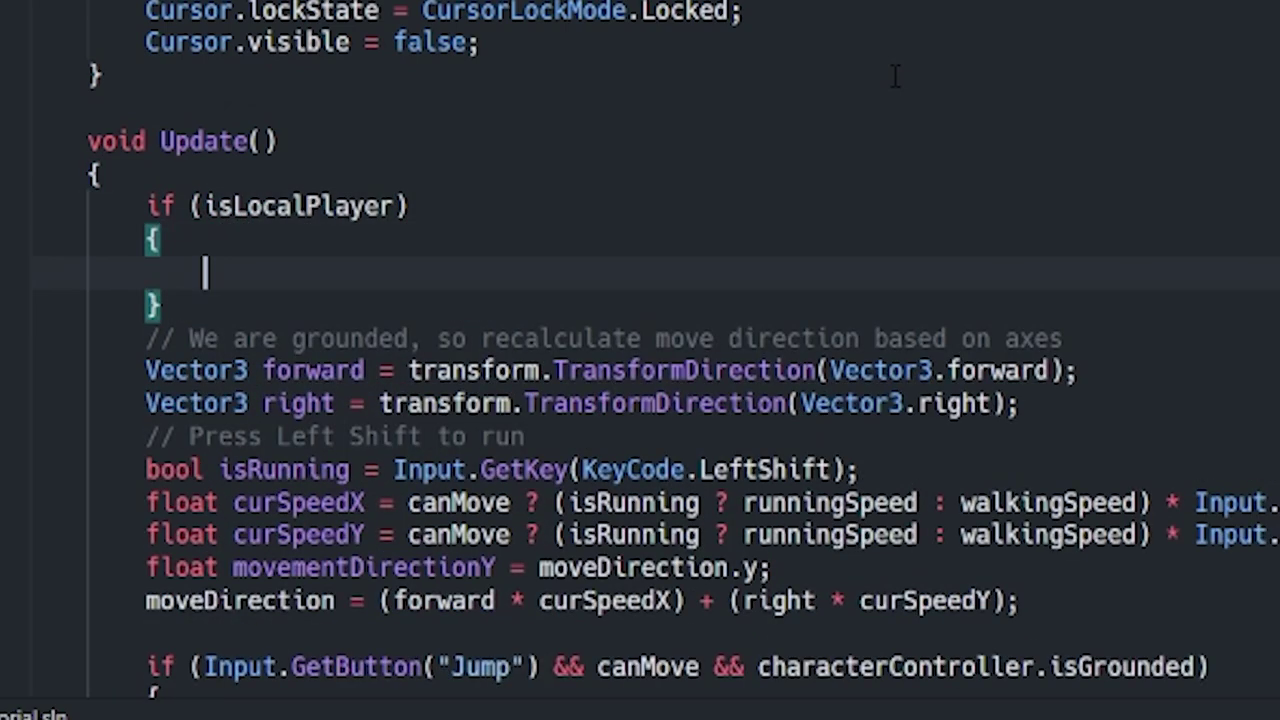
- Negate the condition to '!isLocalPlayer' and put 'return;' inside the block
click(205, 206)
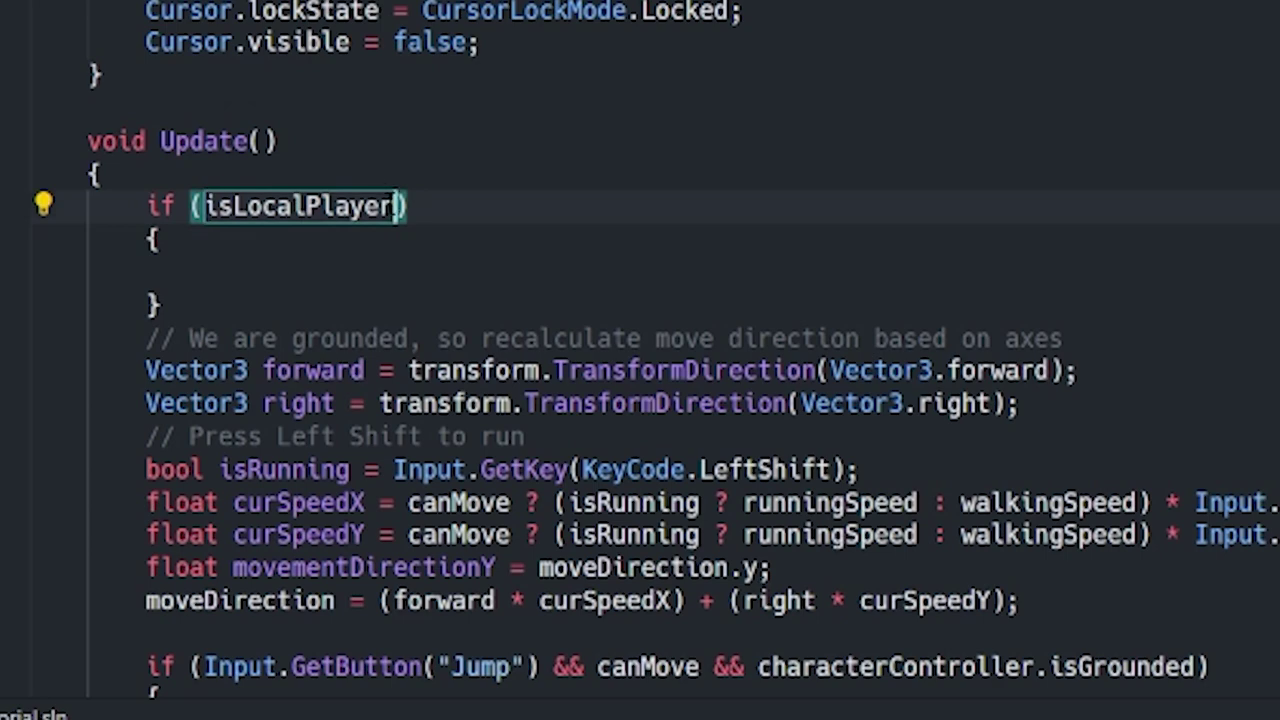
key(BackSpace)
text(!)
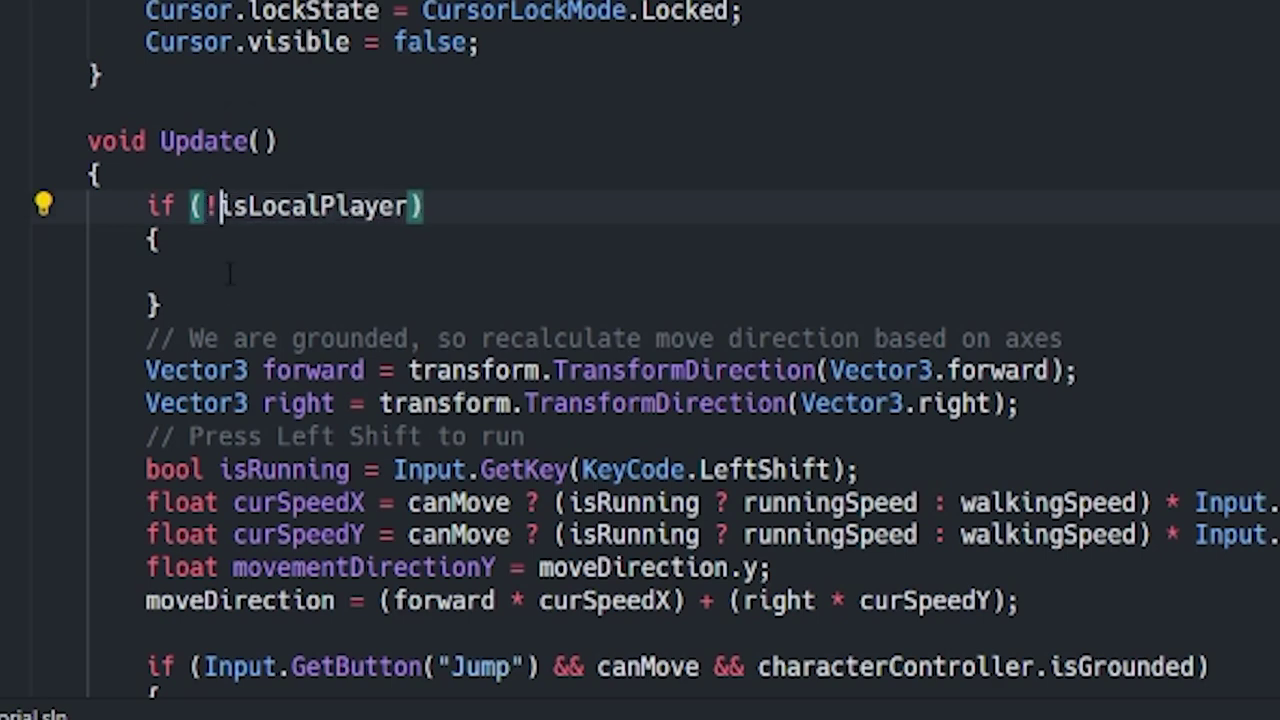
key(Down)
text(return;)
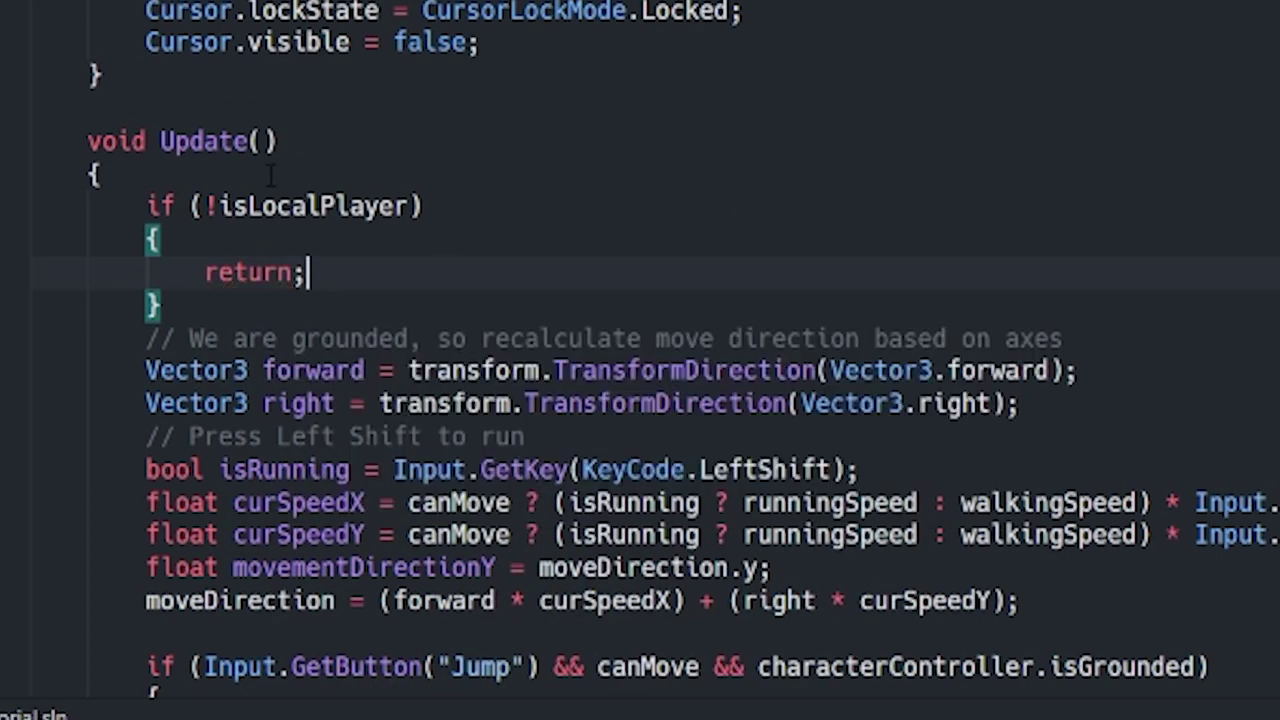
- Add the comment 'If we are not the main client, dont run this method' above the check and save
click(282, 174)
key(Return)
text(// If we are not the main )
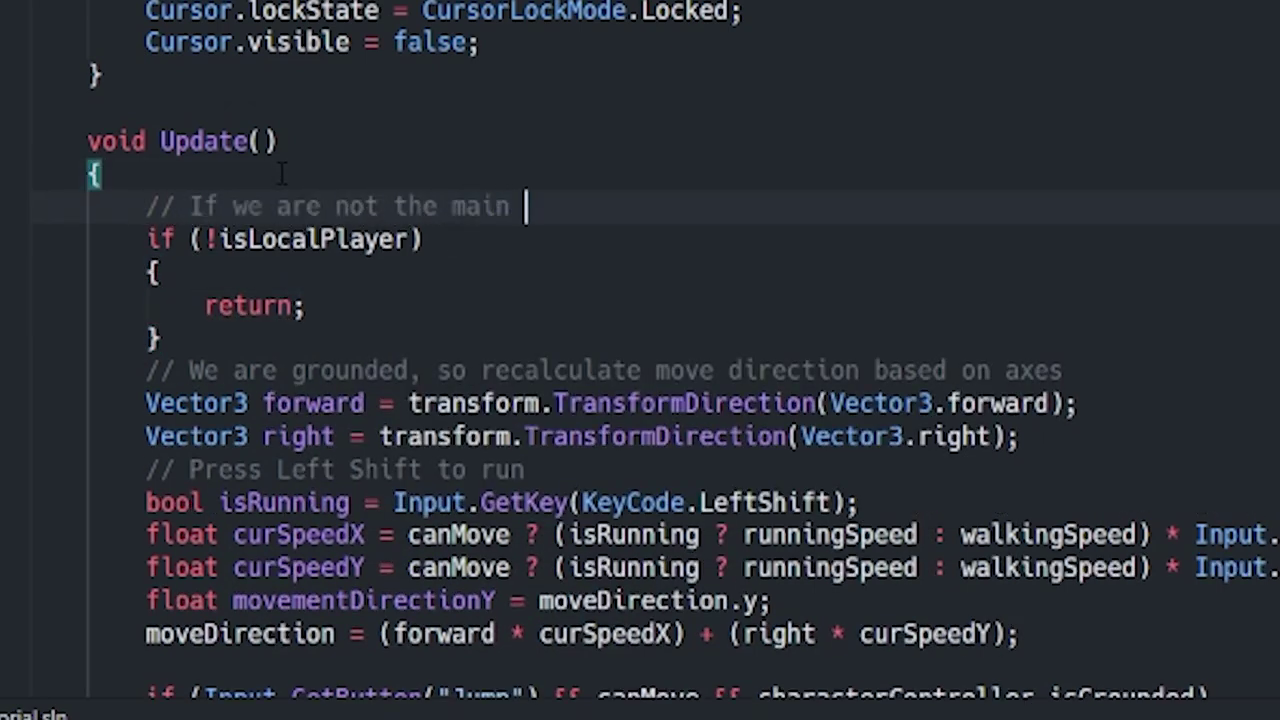
text(client, dont run this method)
drag(205, 239, 410, 239)
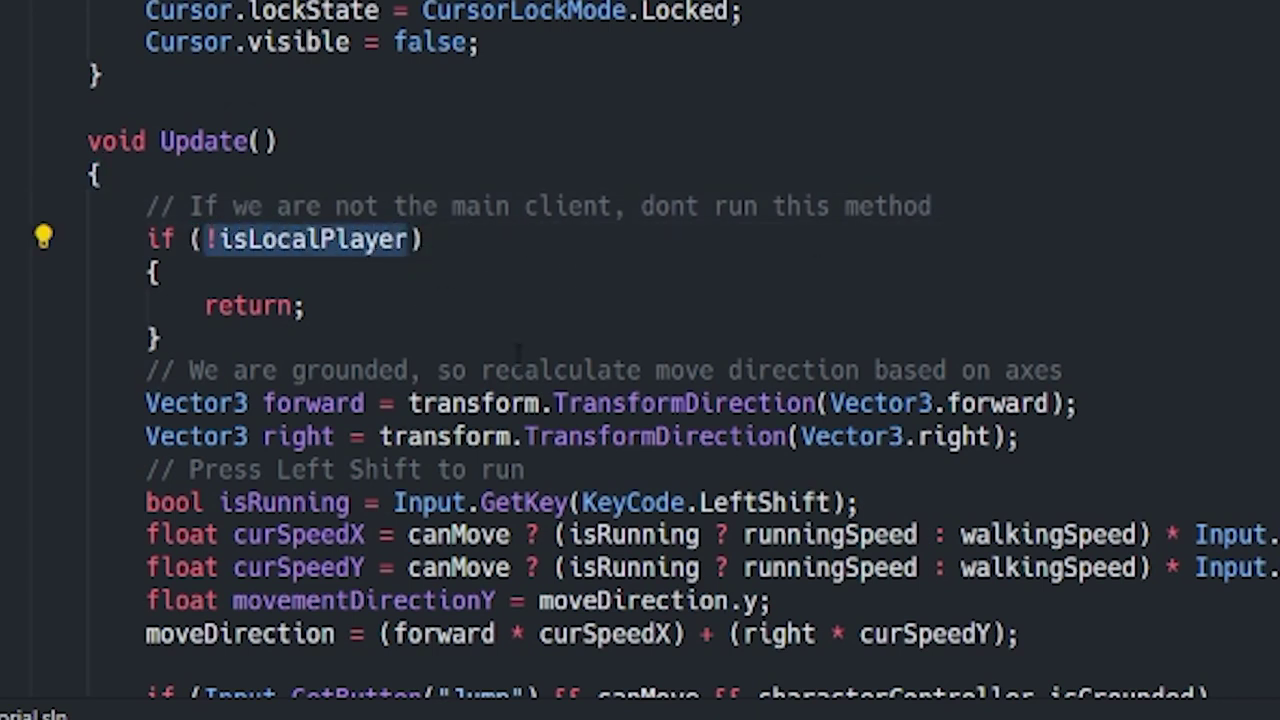
drag(305, 306, 203, 306)
click(162, 141)
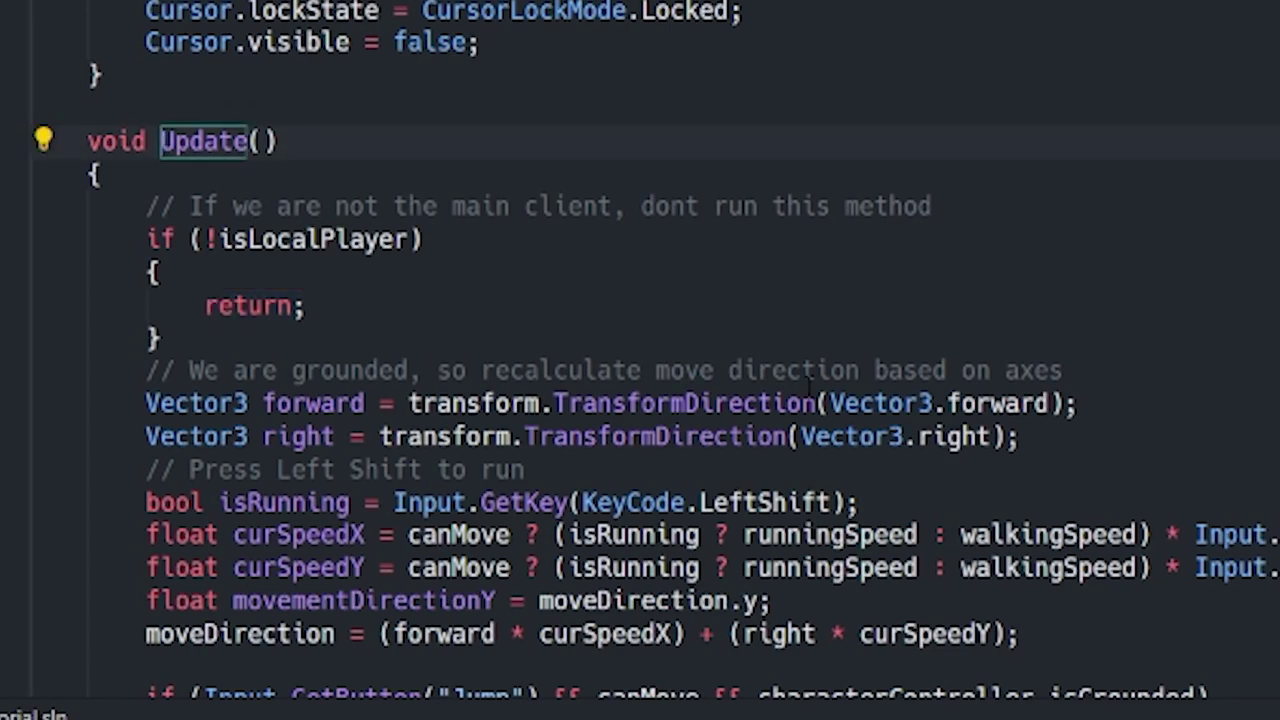
click(398, 508)
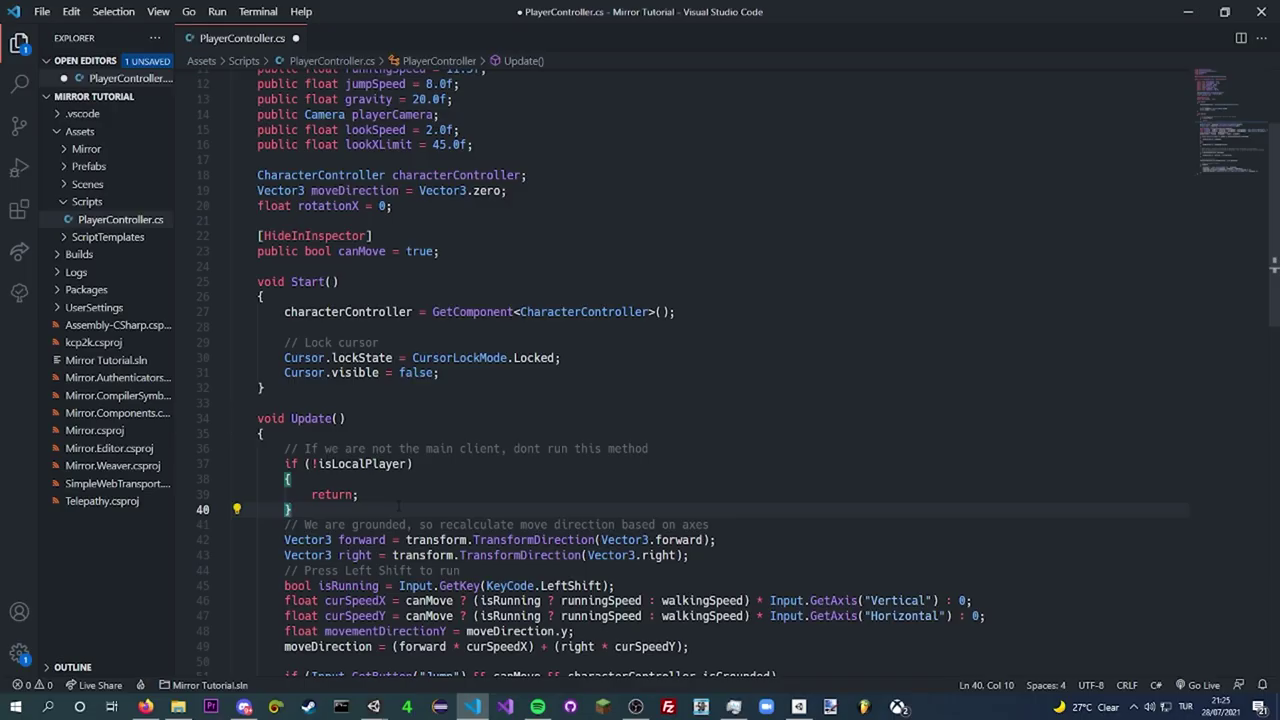
key(ctrl+s)
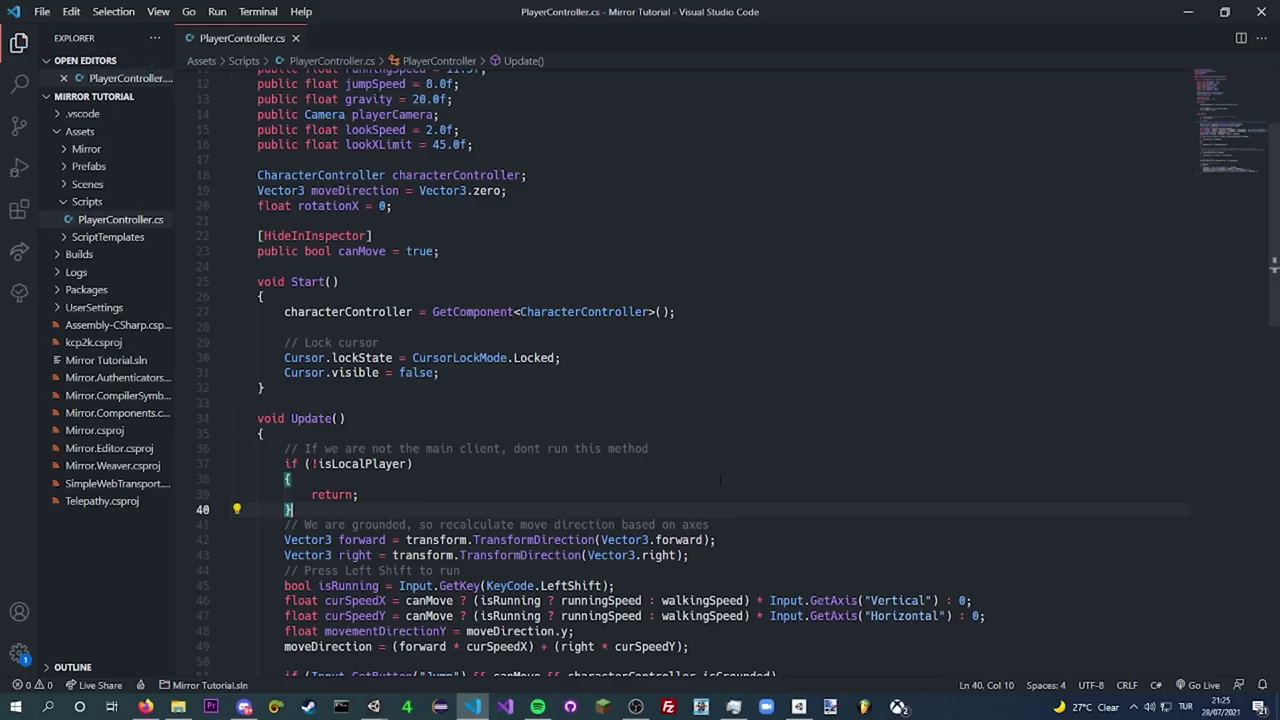
- Create a 'Floor' material in Assets with a grey Albedo colour of 505050
key(alt+Tab)
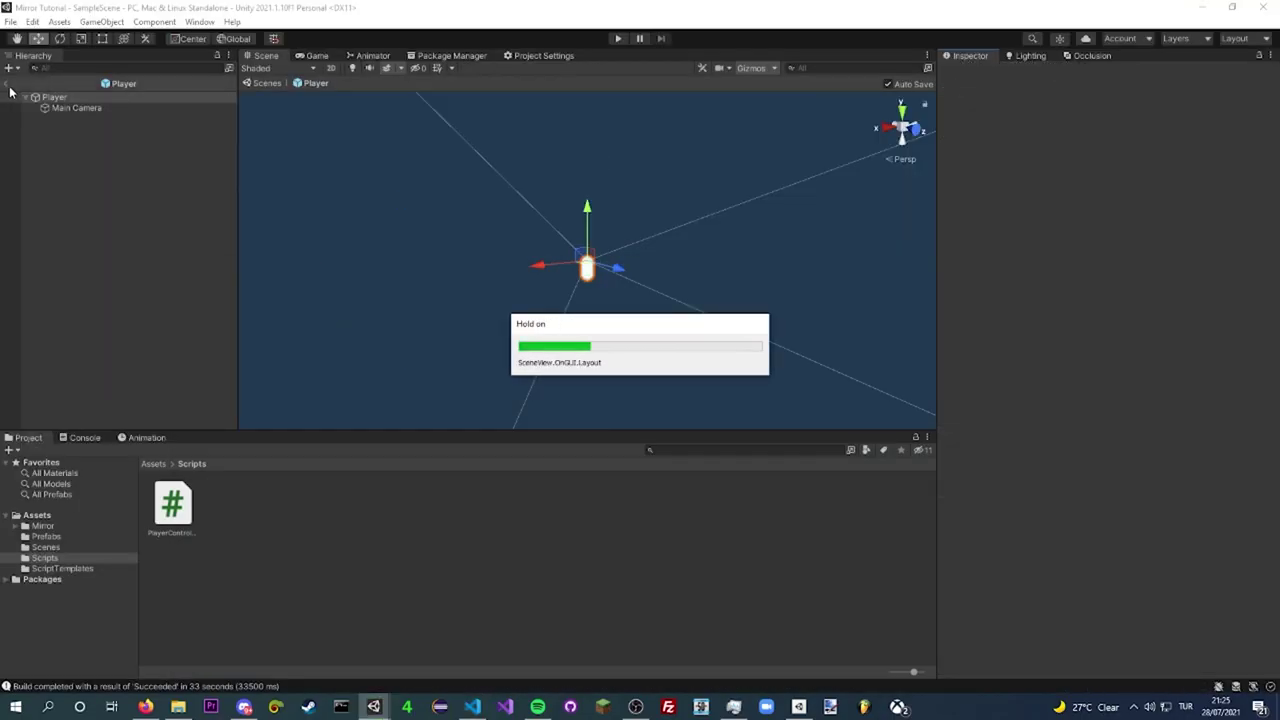
alt+drag(517, 246, 631, 277)
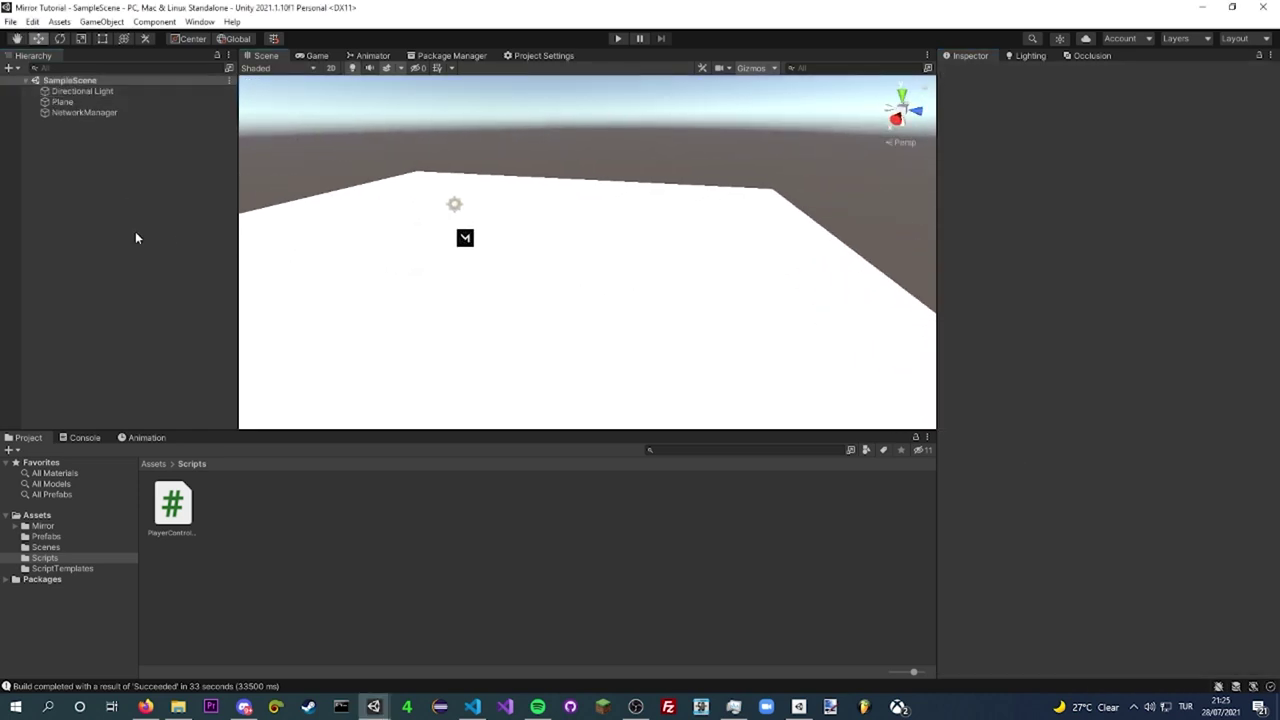
right_click(340, 557)
click(147, 467)
right_click(314, 612)
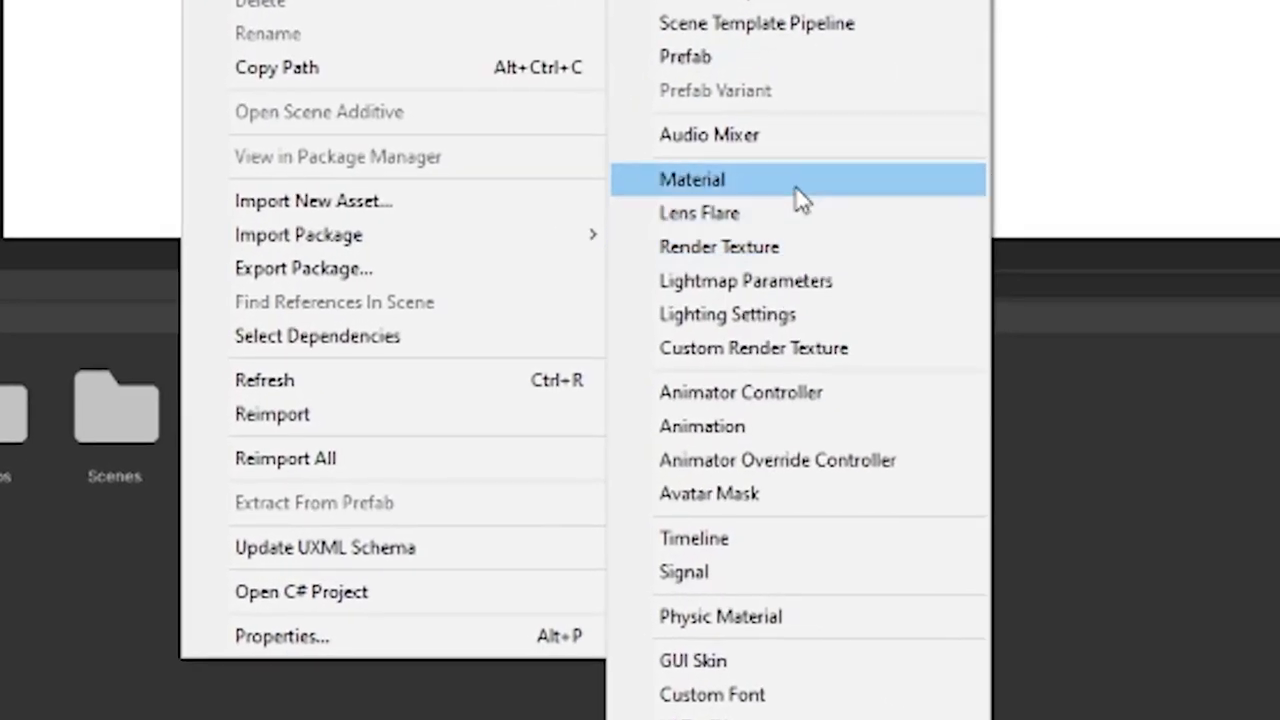
click(716, 264)
text(Floor)
key(Return)
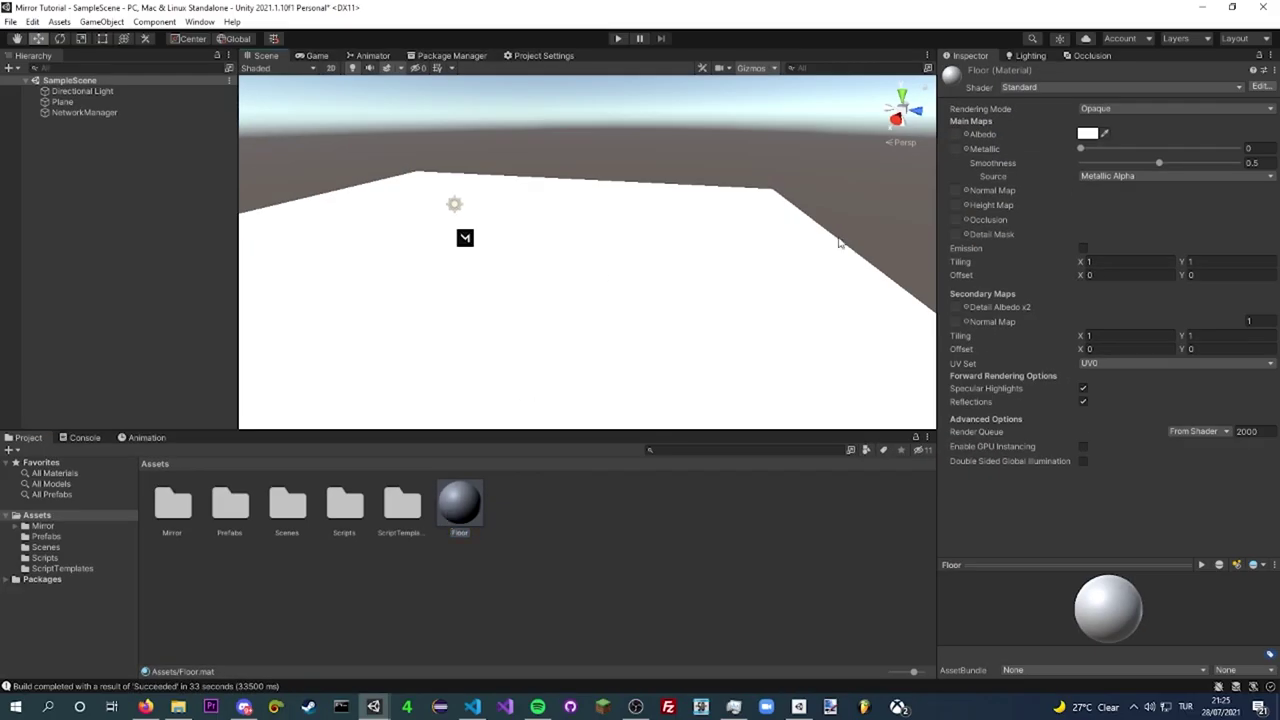
click(1087, 133)
drag(1131, 208, 1128, 252)
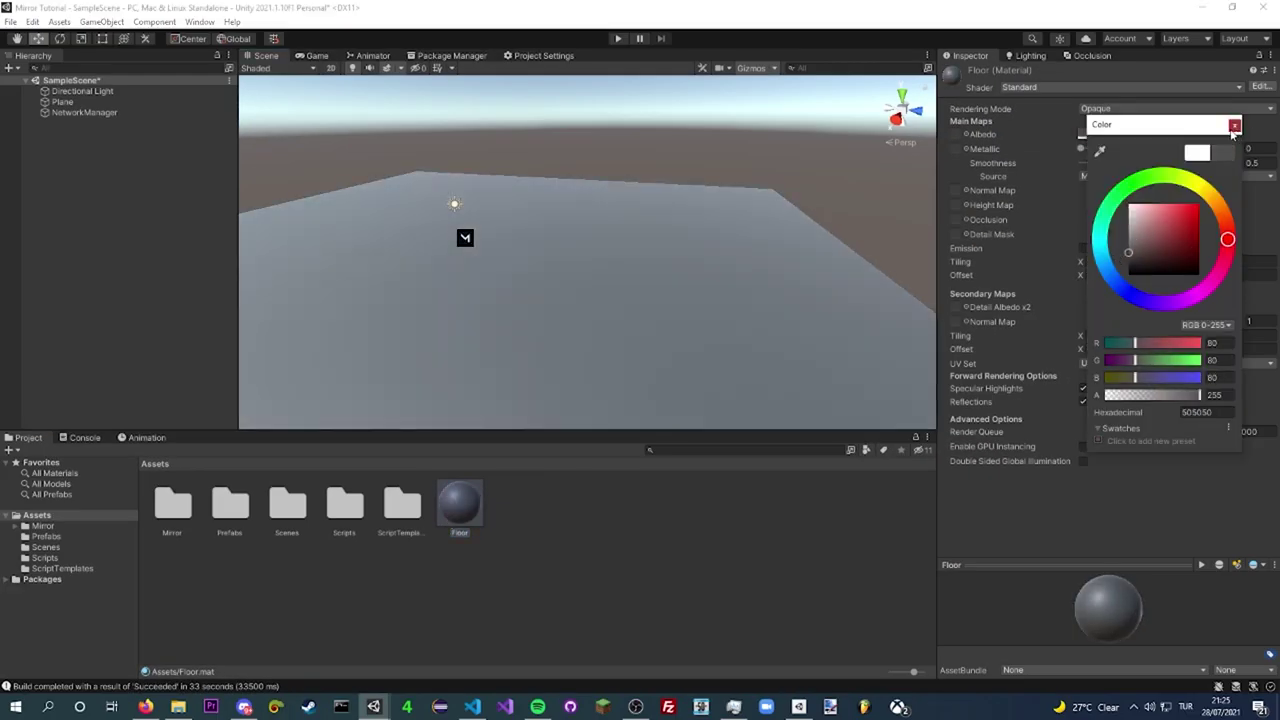
- Add a sphere to the scene and raise it above the plane
right_click(130, 168)
click(320, 361)
text(W)
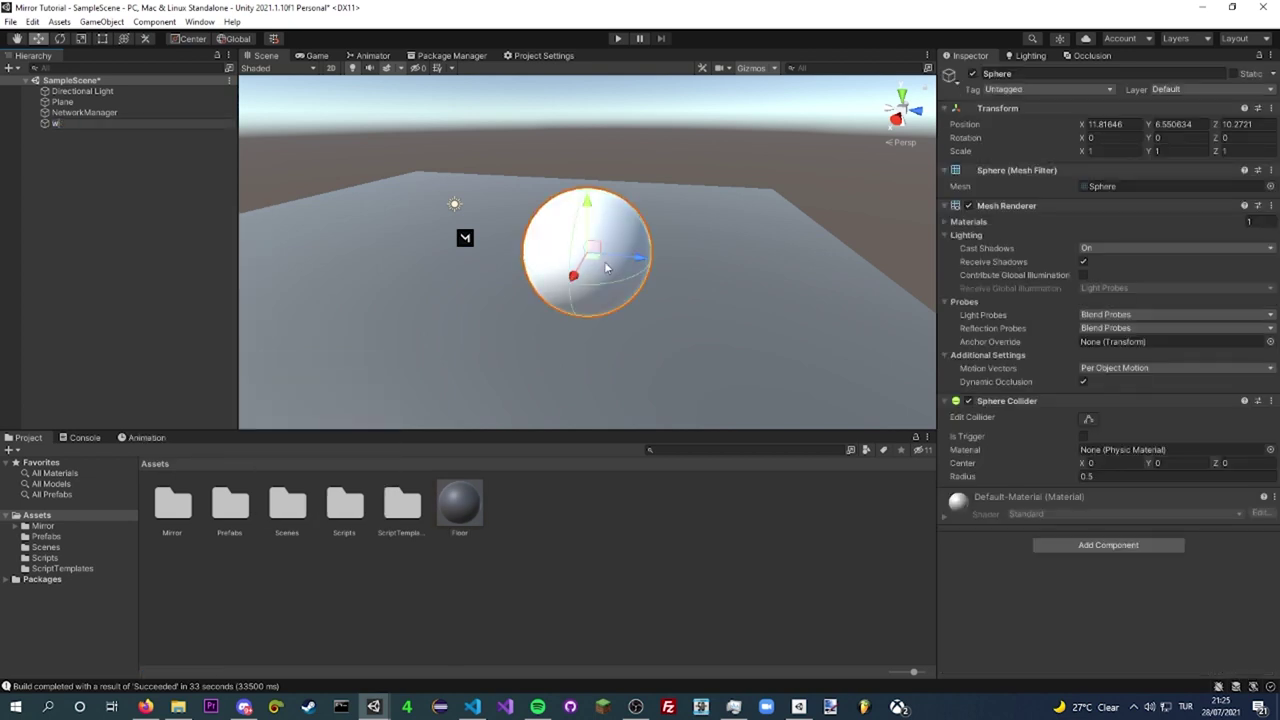
mouse_move(607, 263)
mouse_down()
mouse_move(609, 371)
mouse_move(528, 306)
mouse_move(509, 371)
mouse_up()
click(143, 151)
- Add a capsule and a cube, placing the enlarged cube at the back-left above the plane
right_click(138, 162)
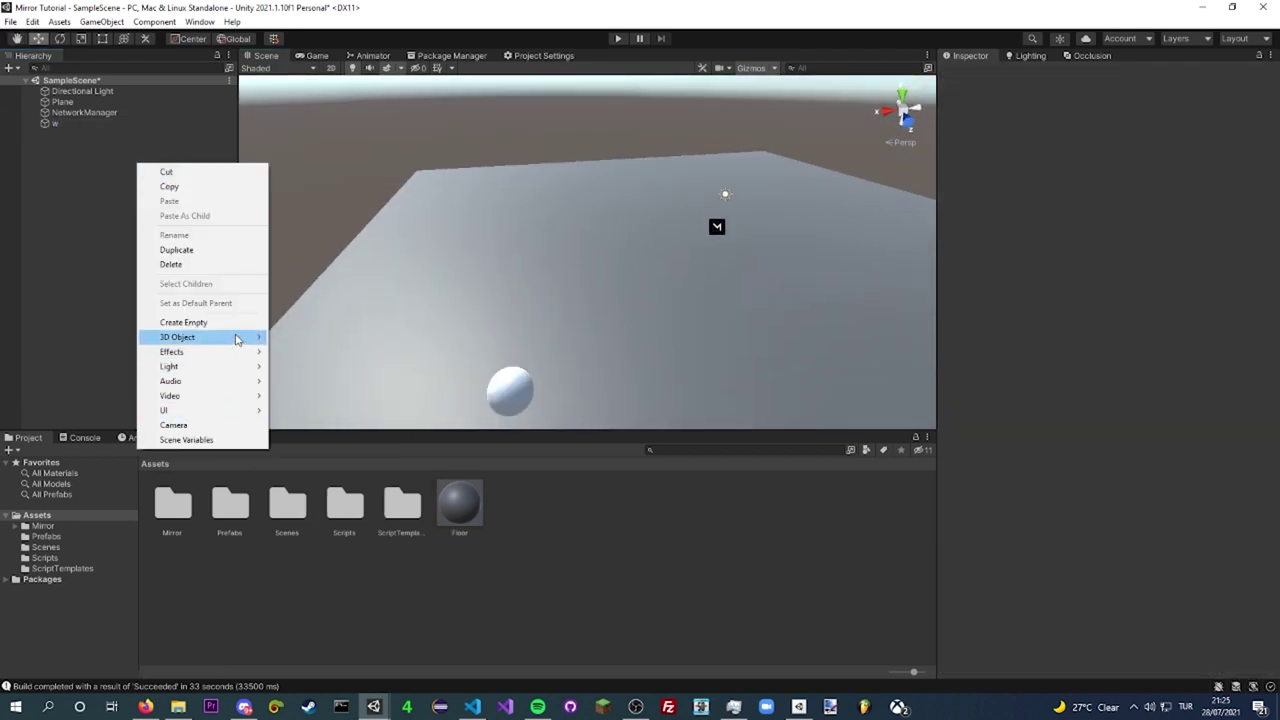
click(301, 366)
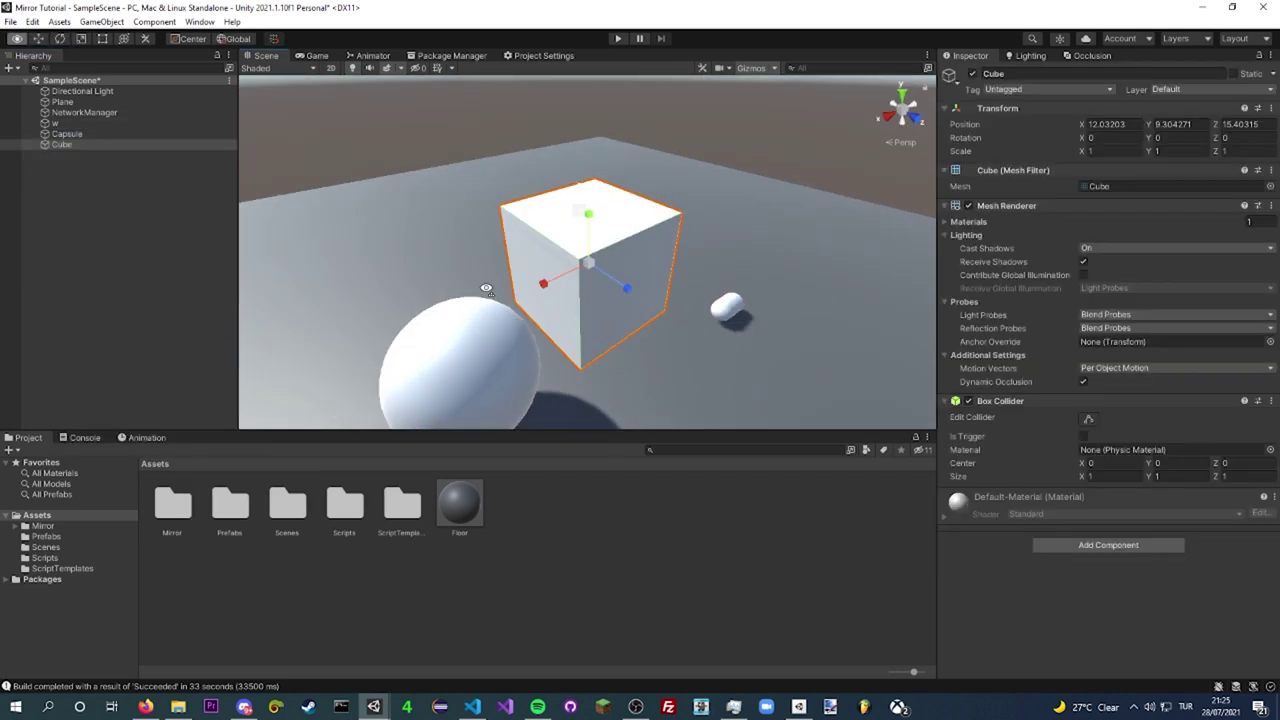
mouse_move(592, 292)
alt+mouse_down()
mouse_move(430, 190)
mouse_move(477, 289)
mouse_move(569, 294)
alt+mouse_up()
key(r)
key(w)
drag(462, 255, 466, 208)
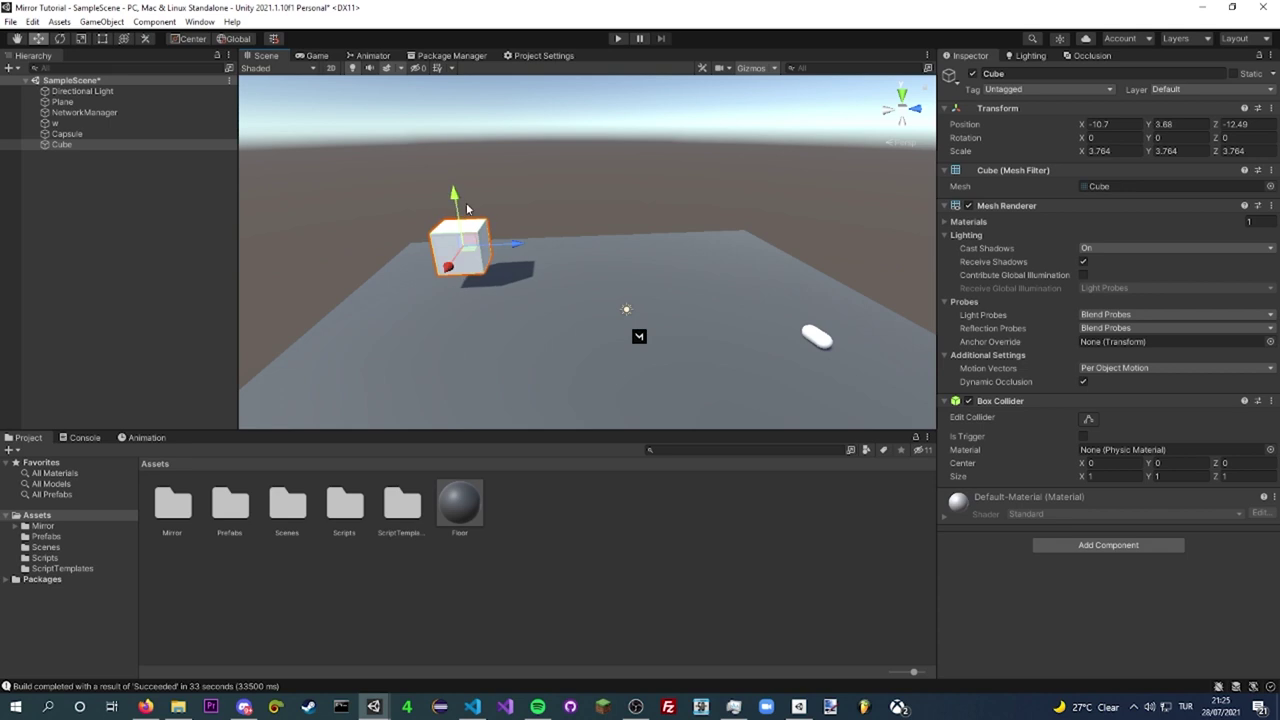
- Start the first build window as host and walk the host player toward the sphere
click(524, 173)
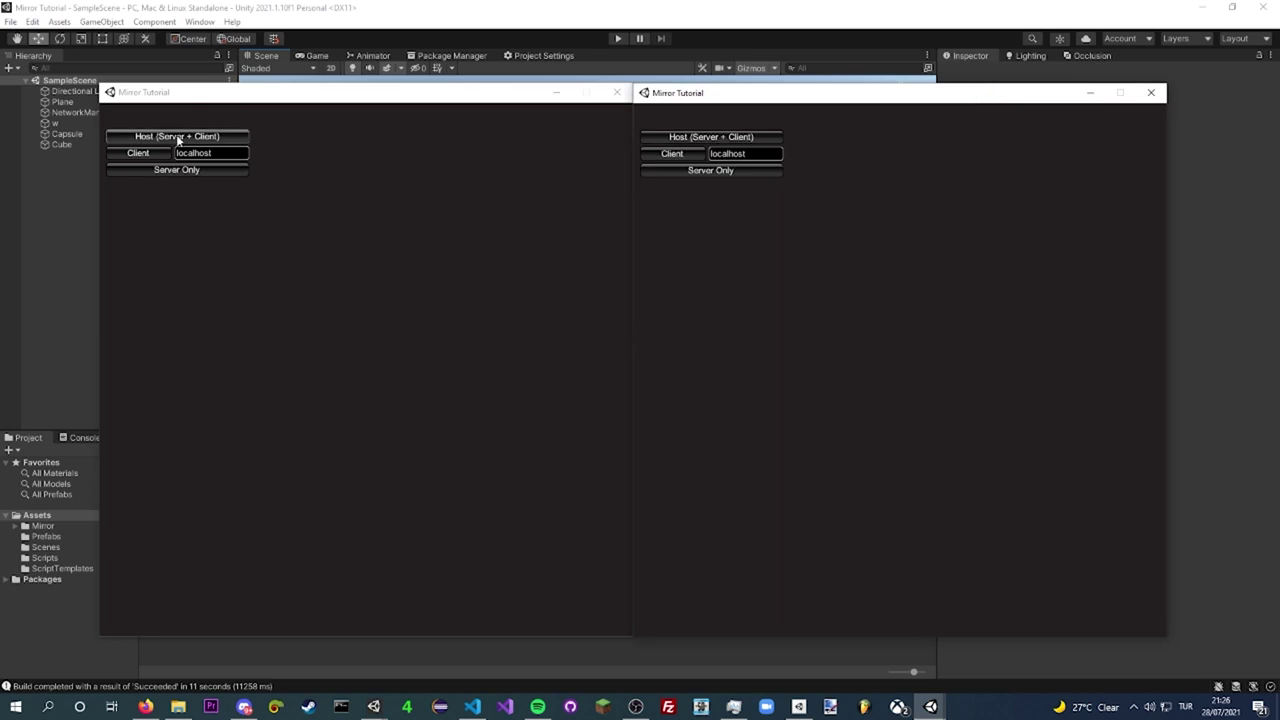
click(177, 136)
key(w)
key(d)
- Join the second window as client and walk its player around and away from the other capsule
key(alt+Tab)
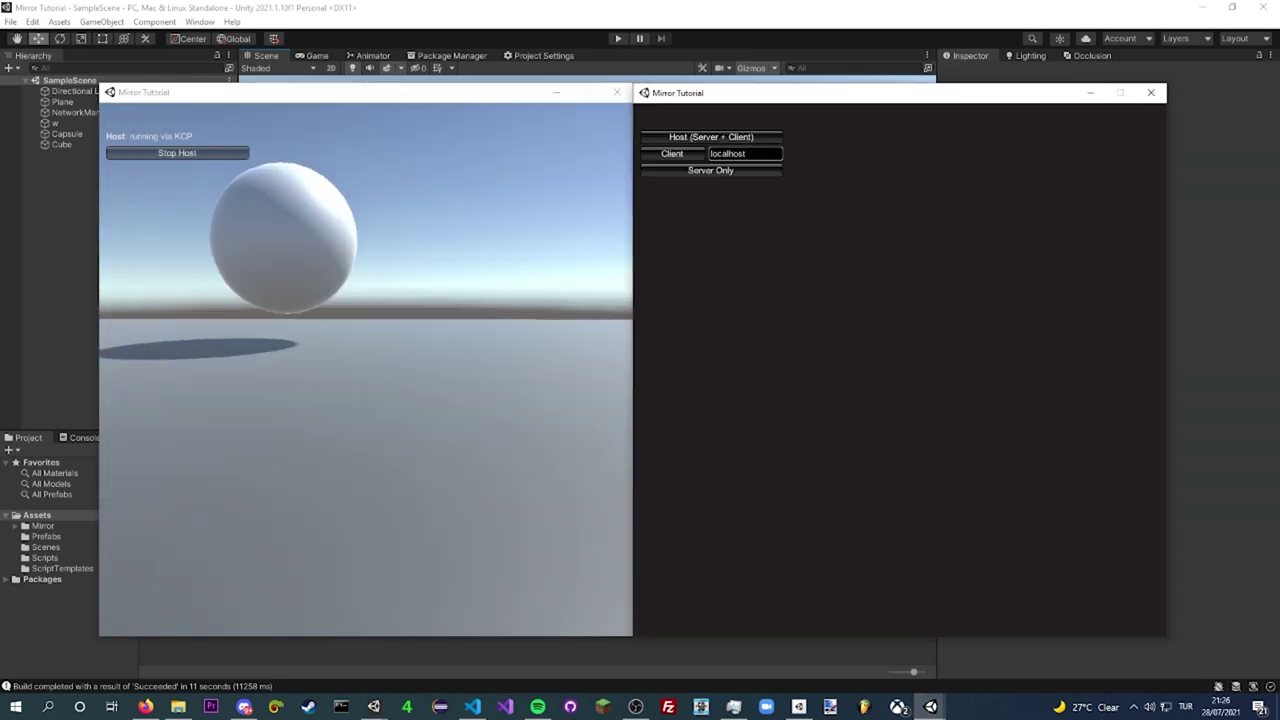
click(660, 155)
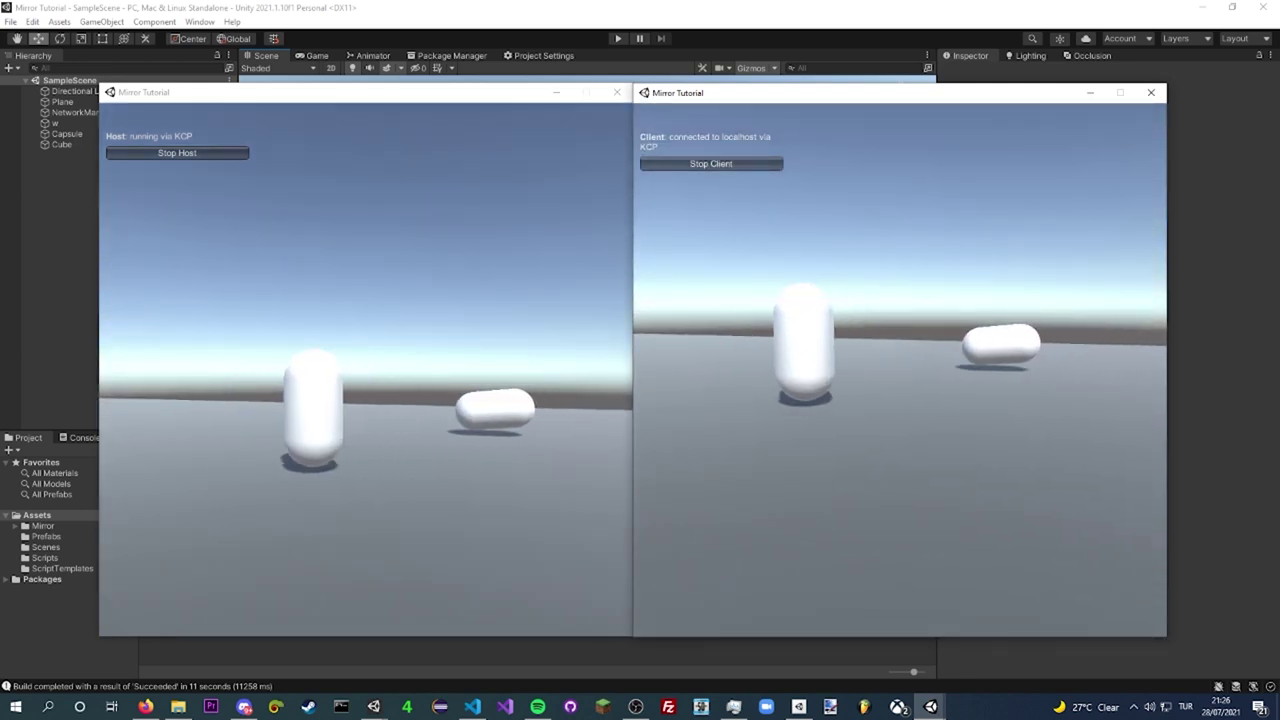
key(w)
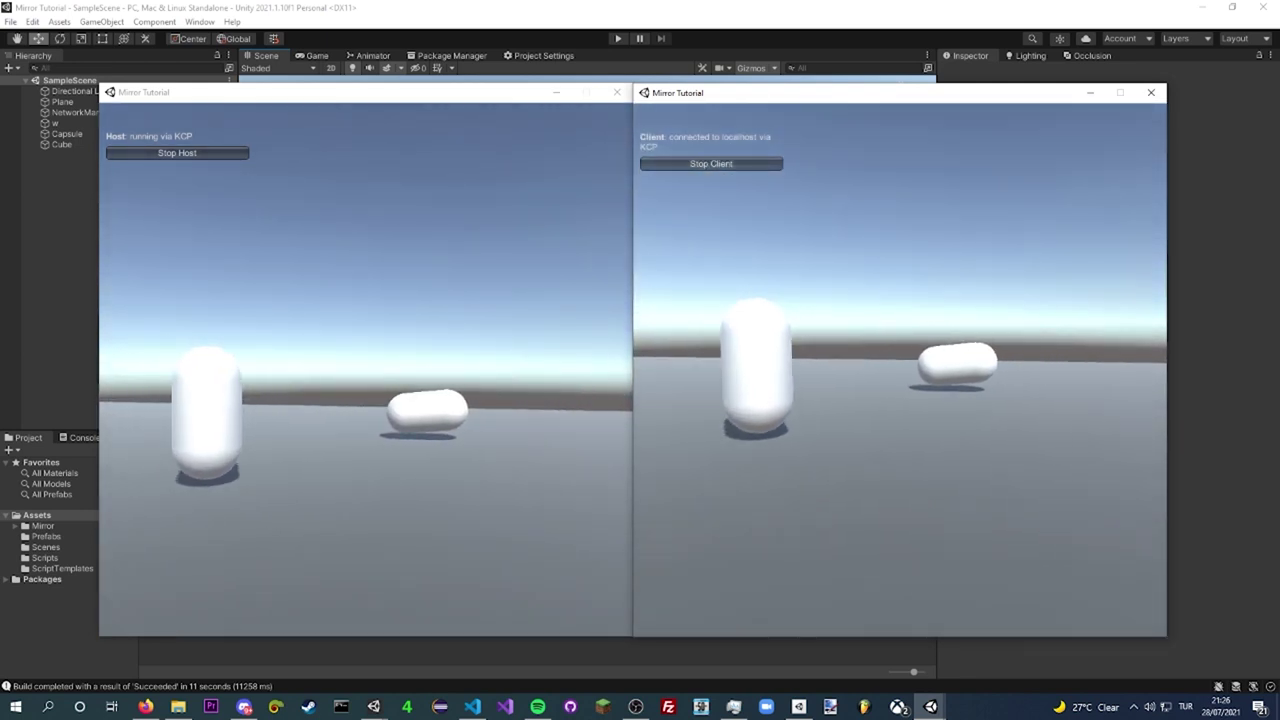
key(w)
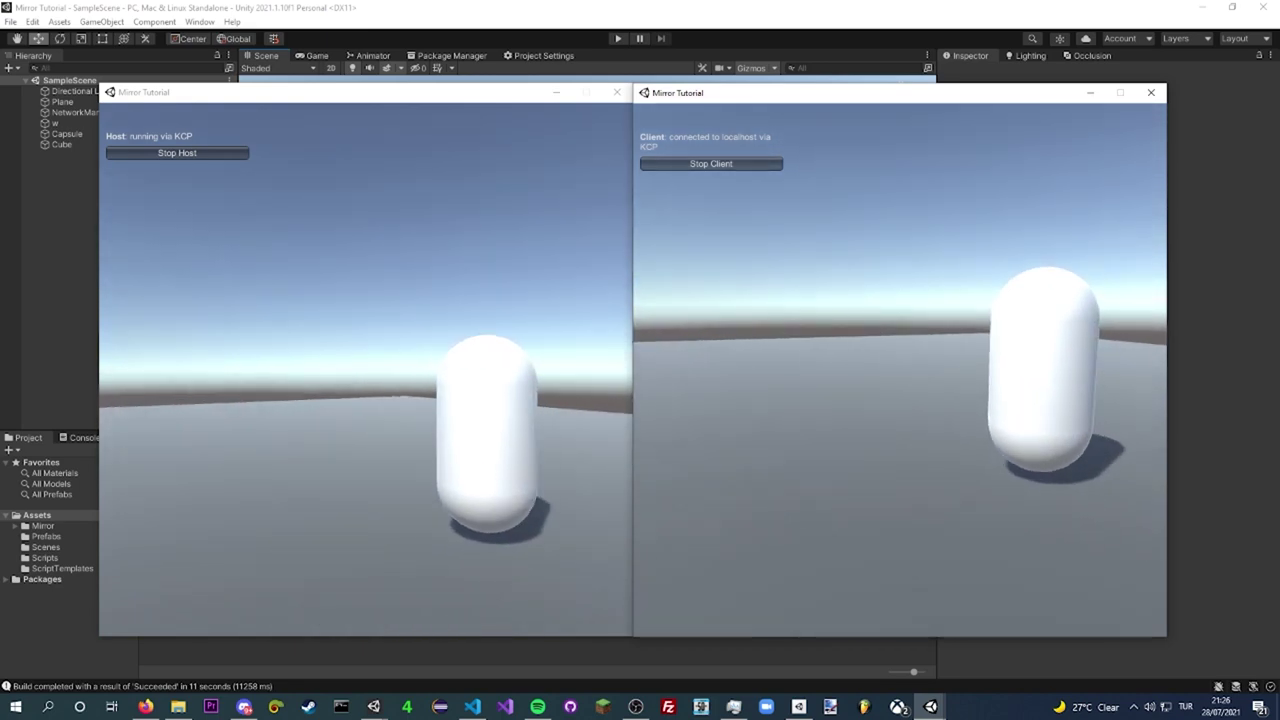
key(w)
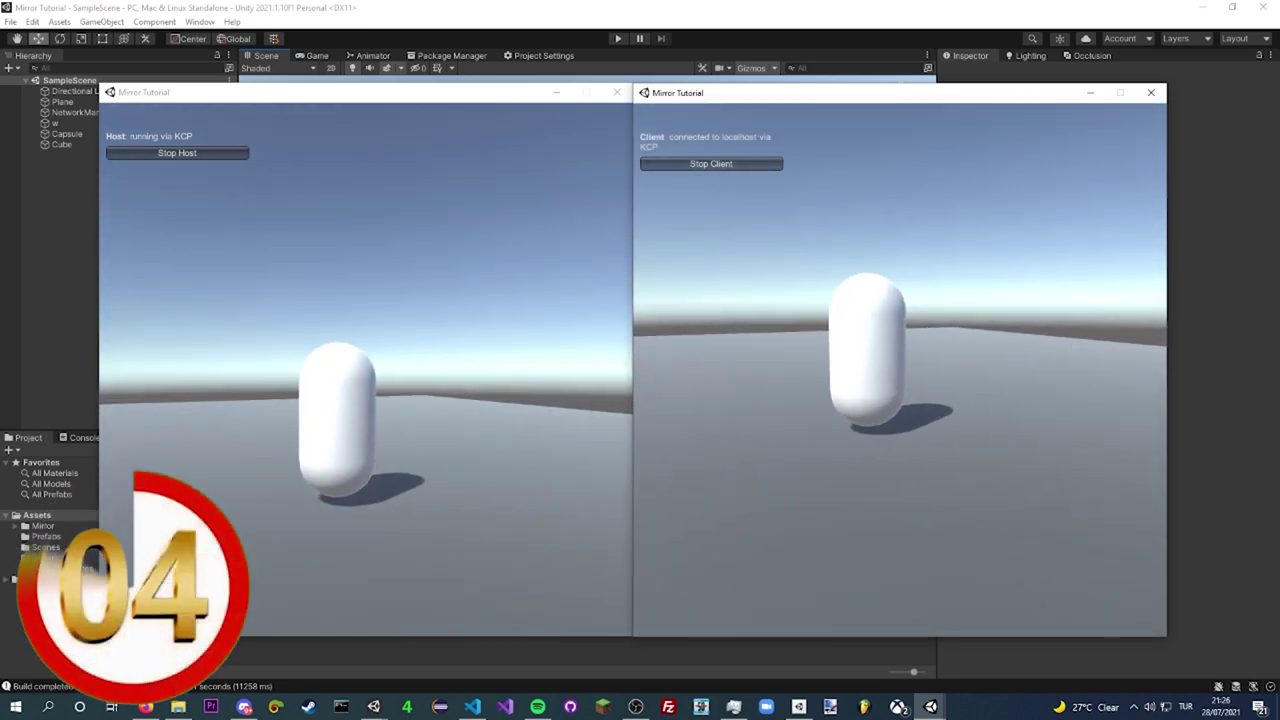
key(w)
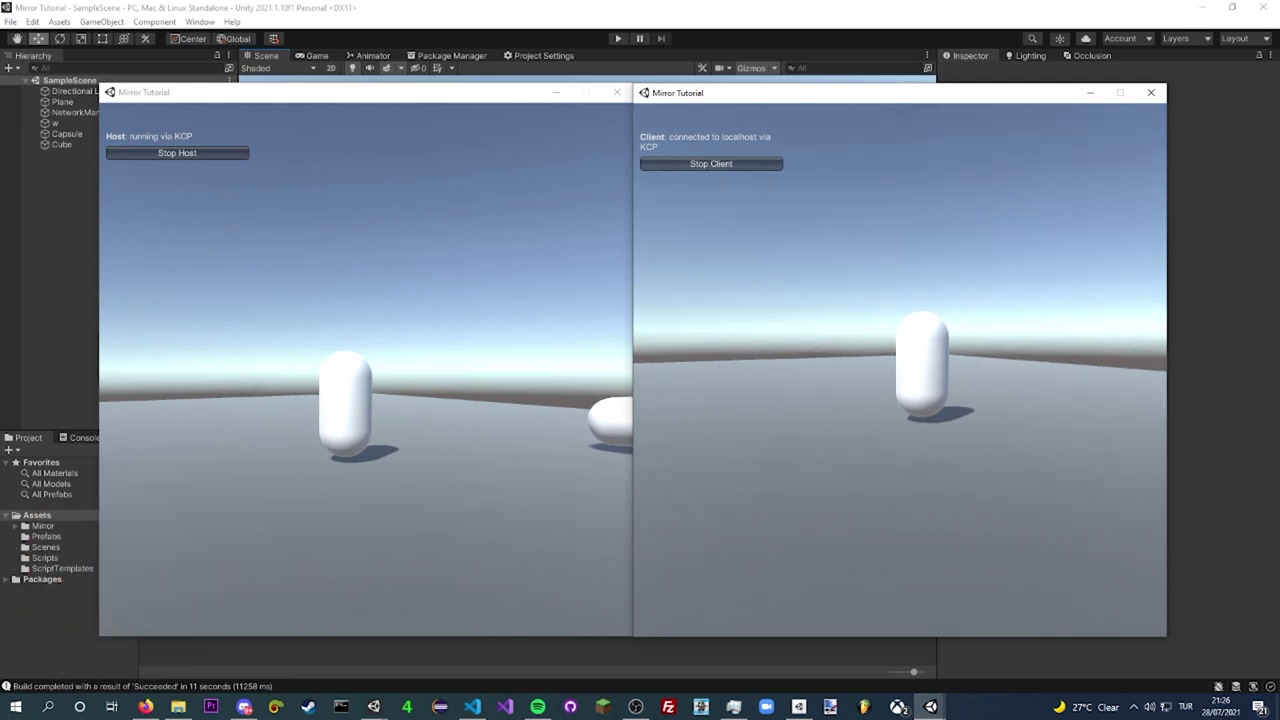
key(w)
key(w)
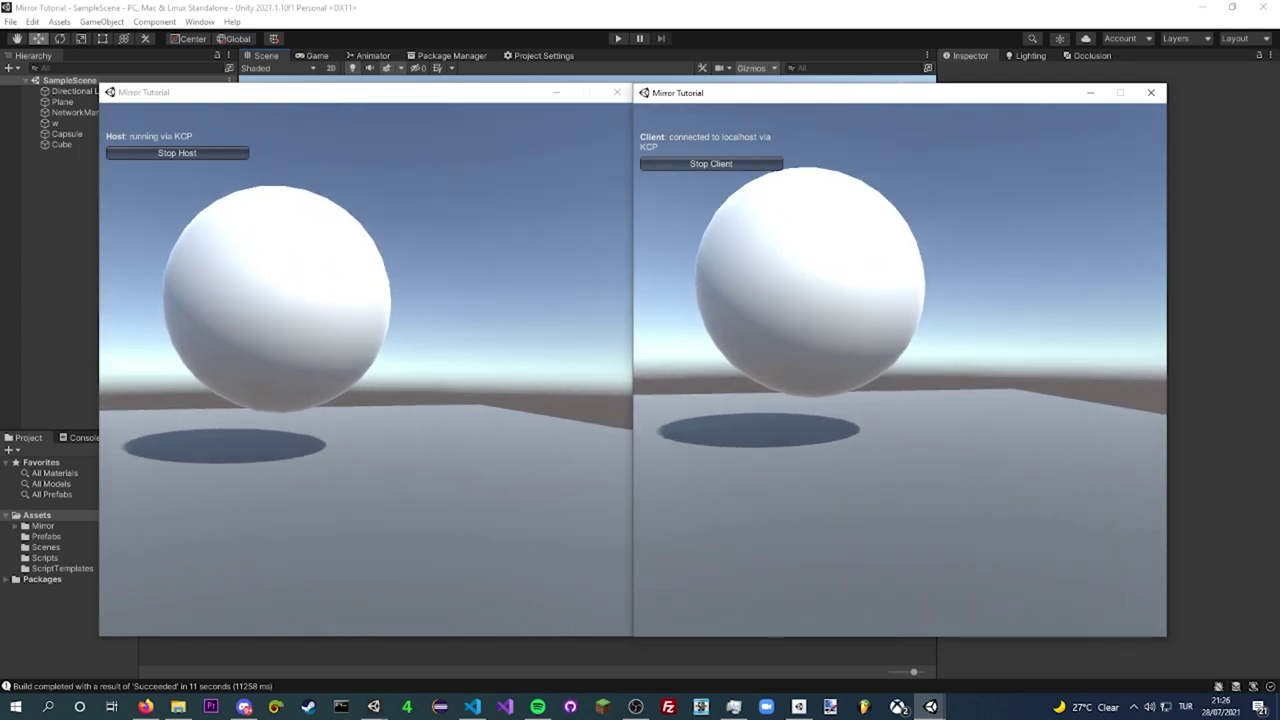
key(w)
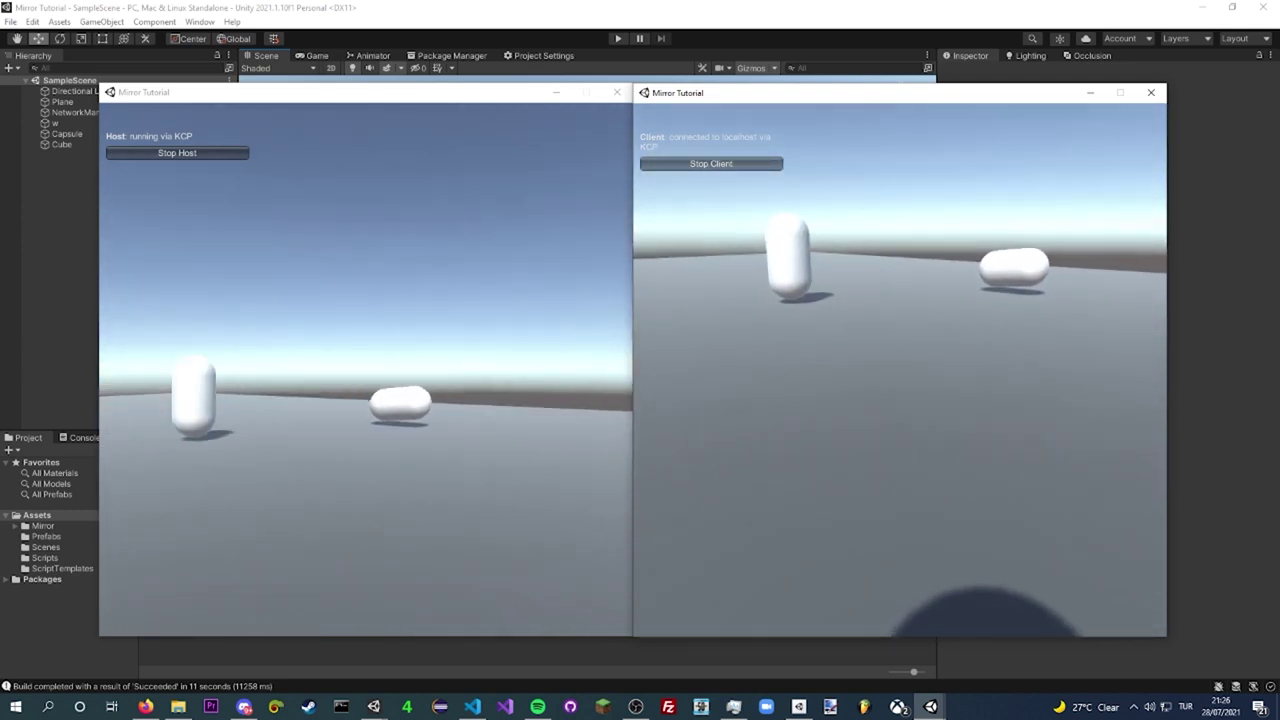
key(w)
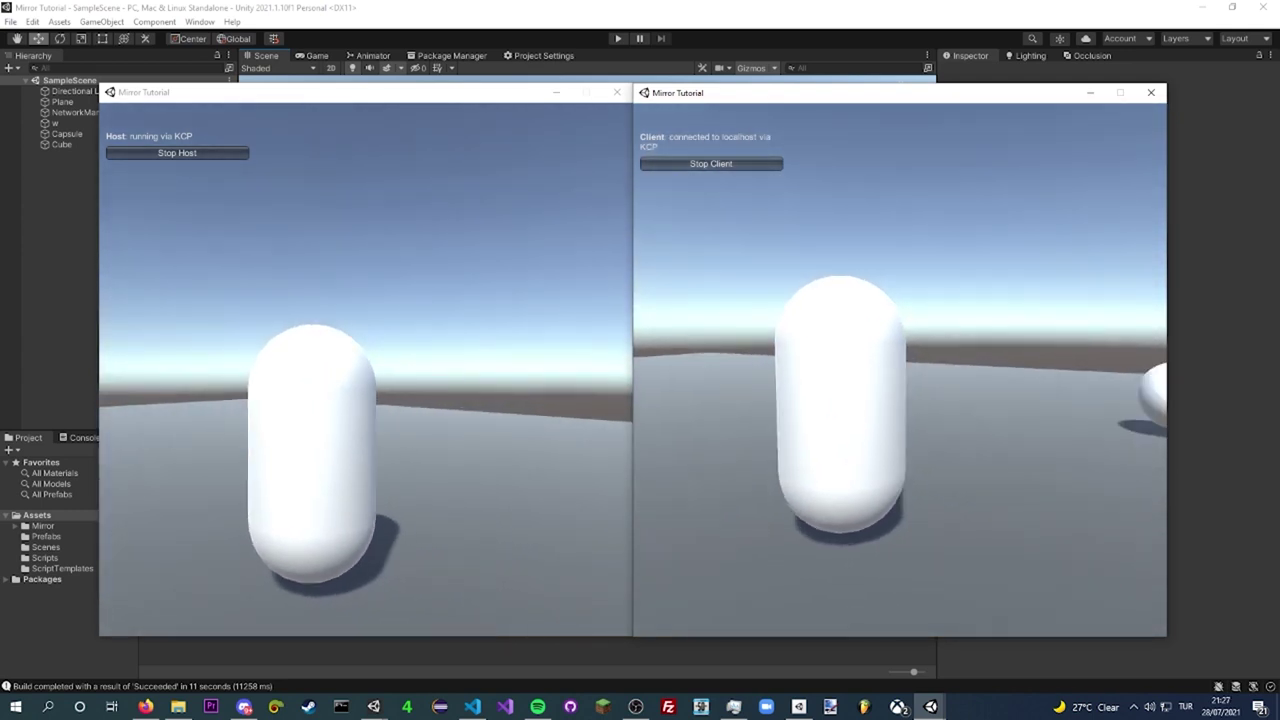
key(s)
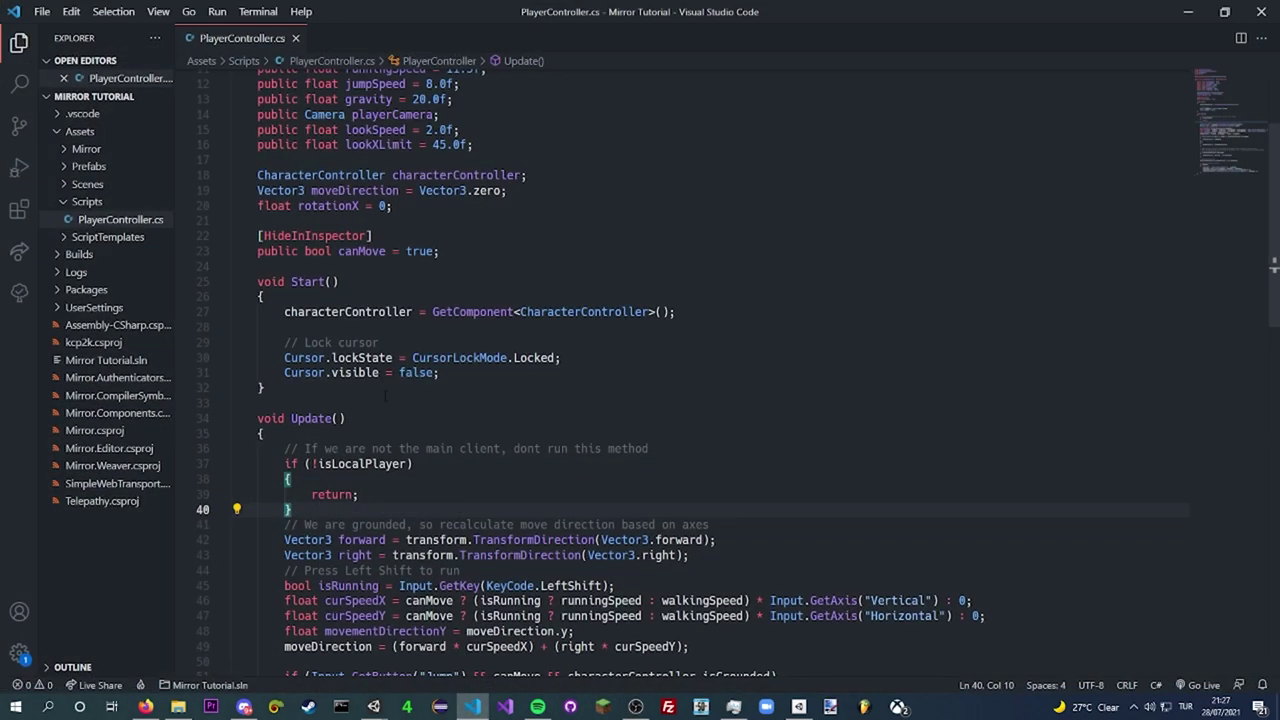
- Add an if (!isLocalPlayer) condition below line 31 in Start()
click(455, 373)
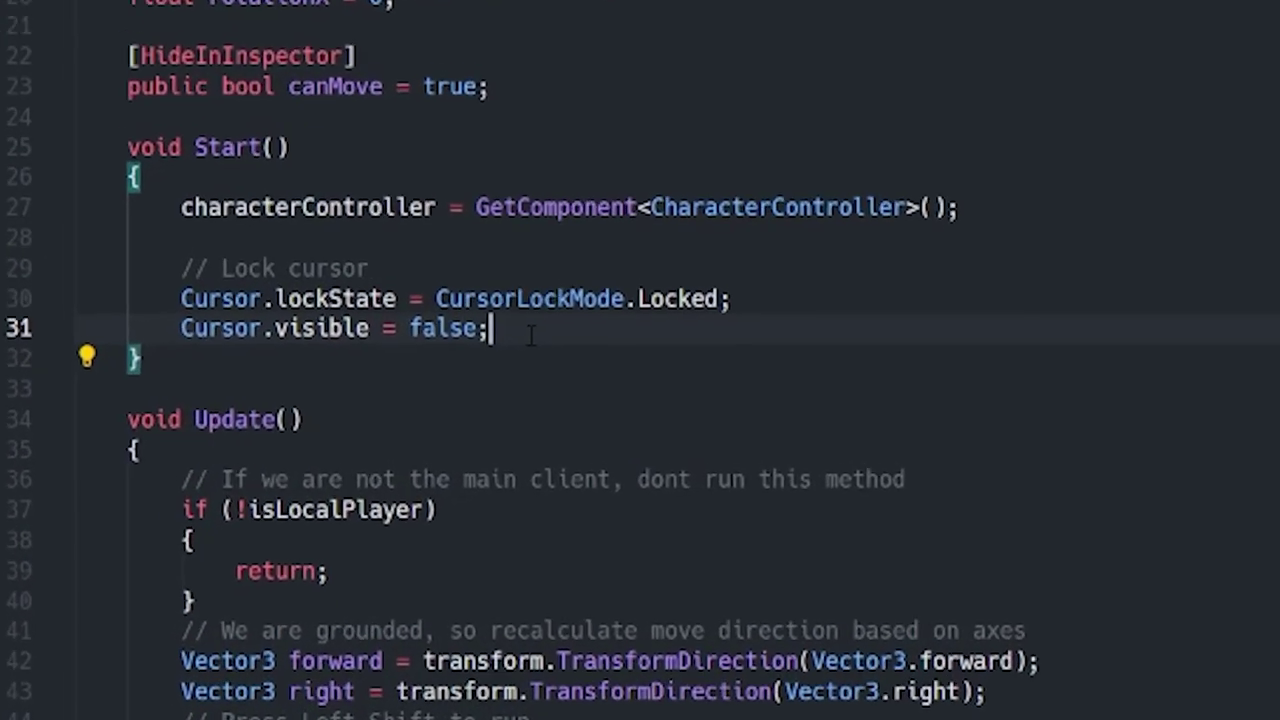
key(Return)
key(Return)
key(Return)
text(if (!i)
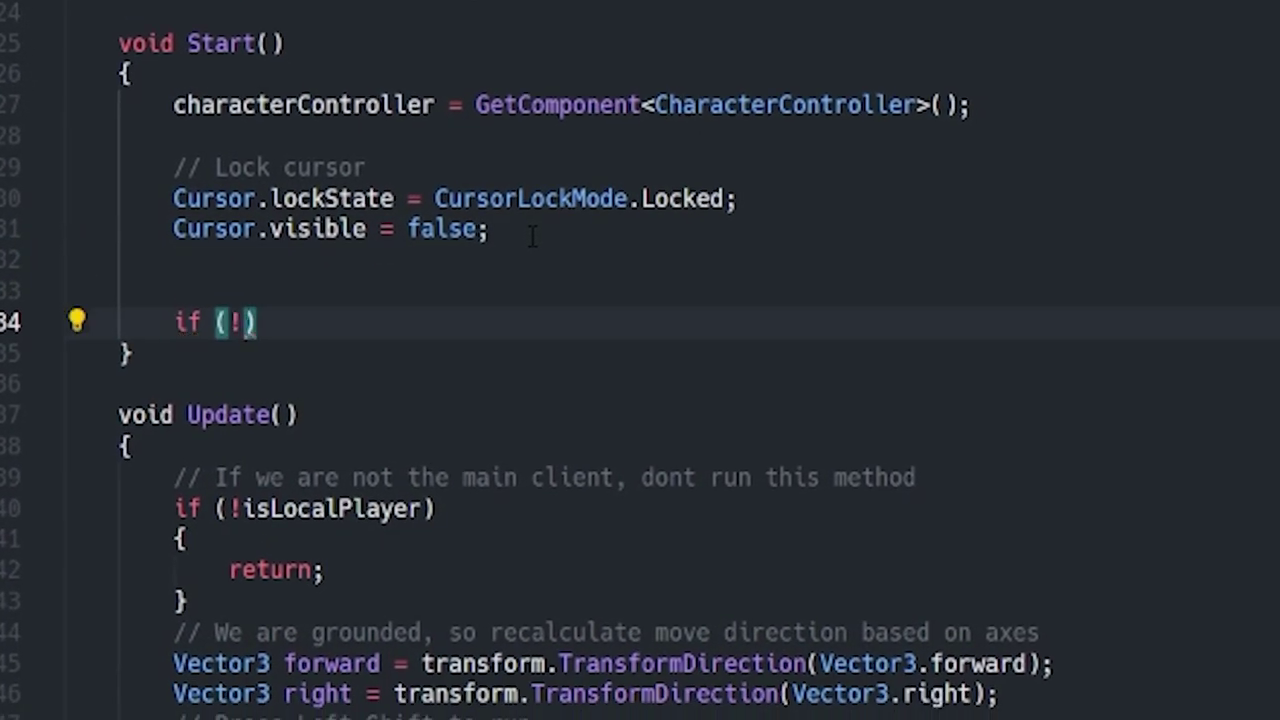
text(sLo)
key(Tab)
key(Return)
text({})
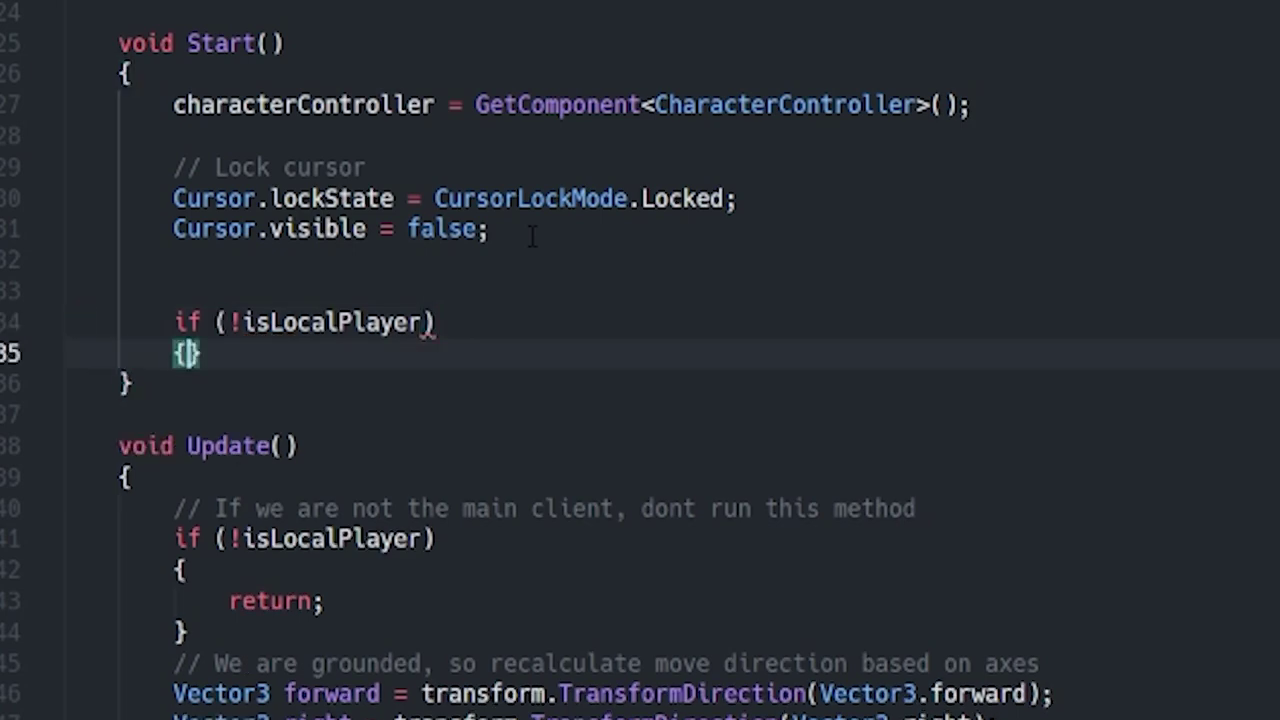
key(Return)
- Inside the if block, disable the camera with playerCamera.gameObject.SetActive(false);
text(player)
key(Tab)
text(.ga)
key(Tab)
text(.S)
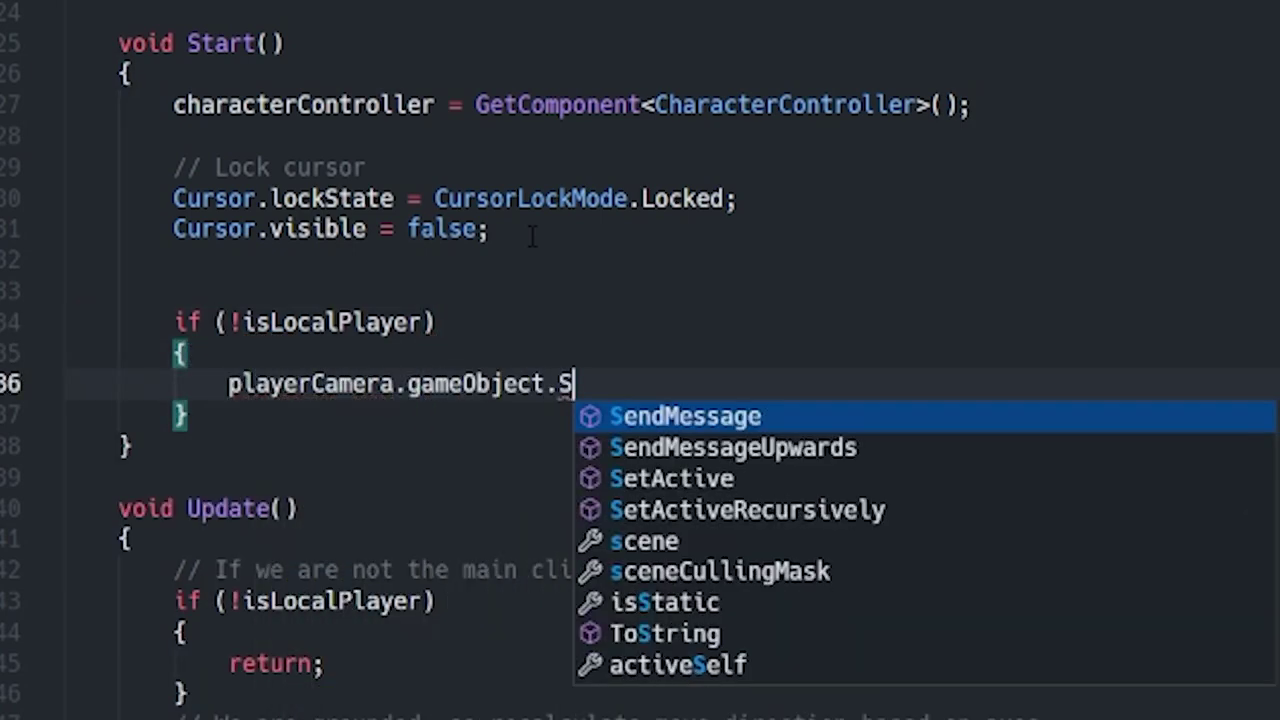
text(etA)
key(Tab)
text(fals)
key(Tab)
text(;)
- Start a // comment line above the if statement explaining the camera check
key(Up)
key(Up)
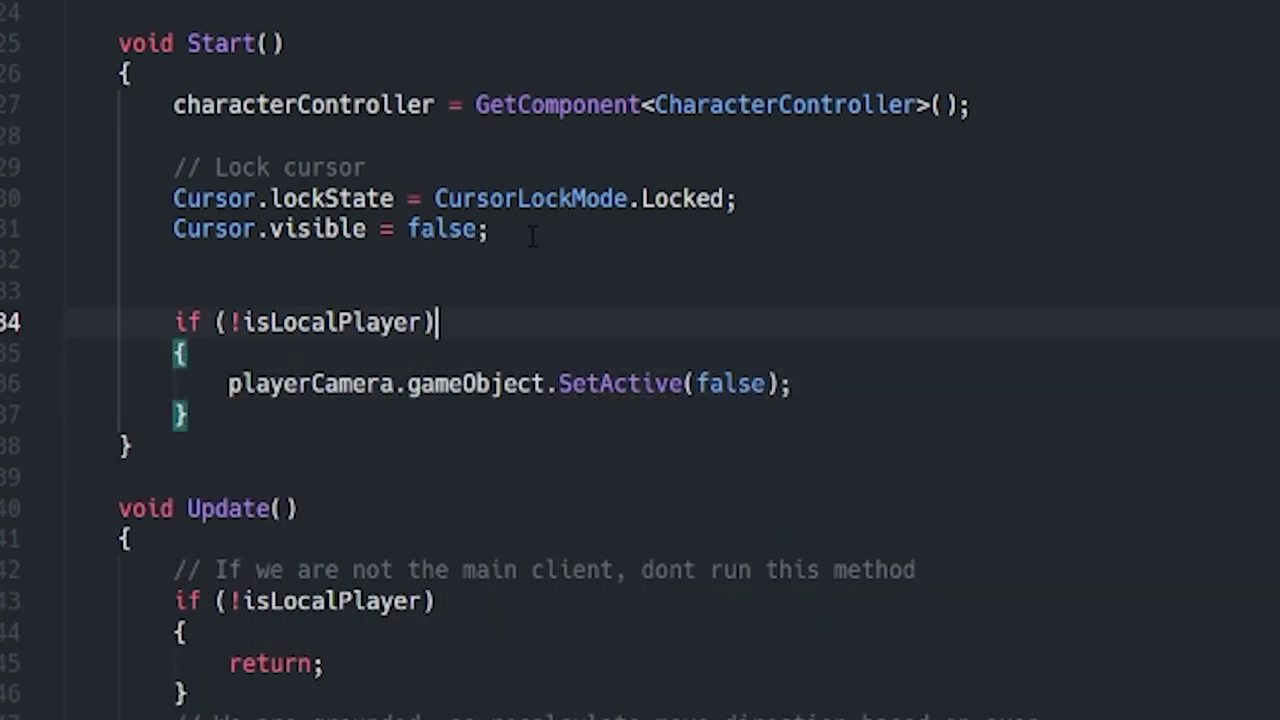
key(Return)
text(//)
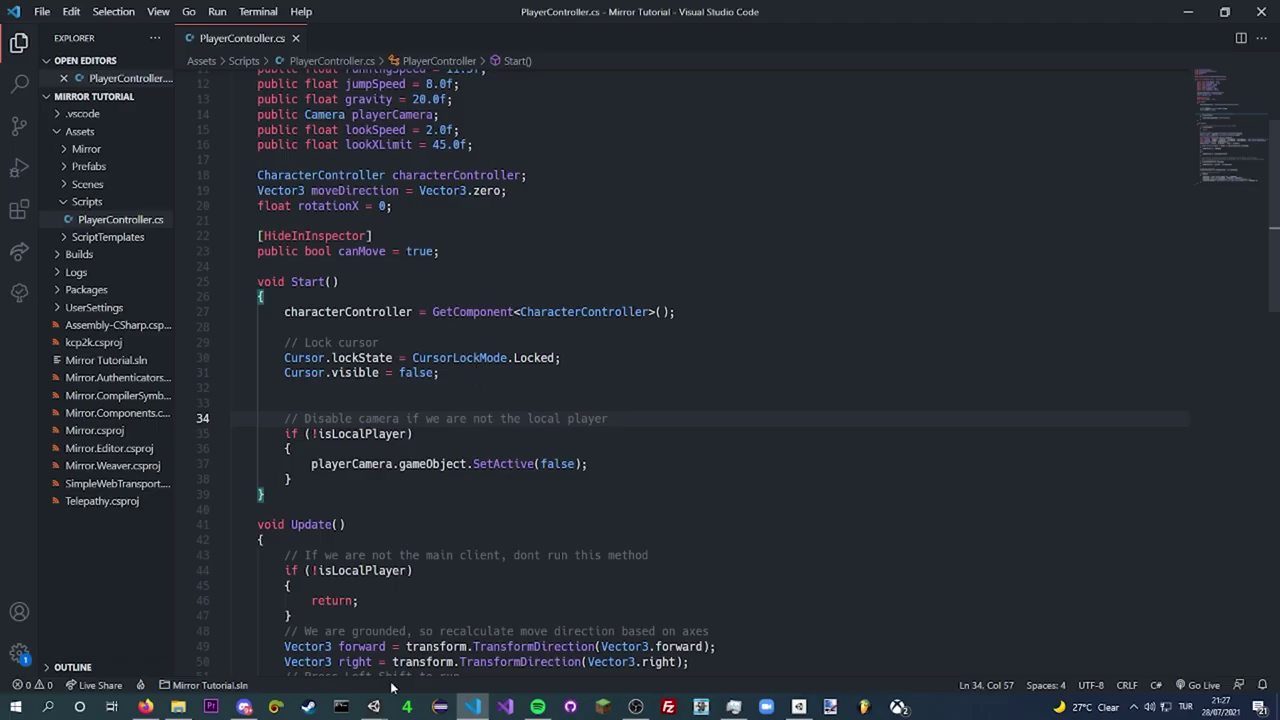
- Start the first game window as host and join the second as client
mouse_move(373, 707)
click(440, 650)
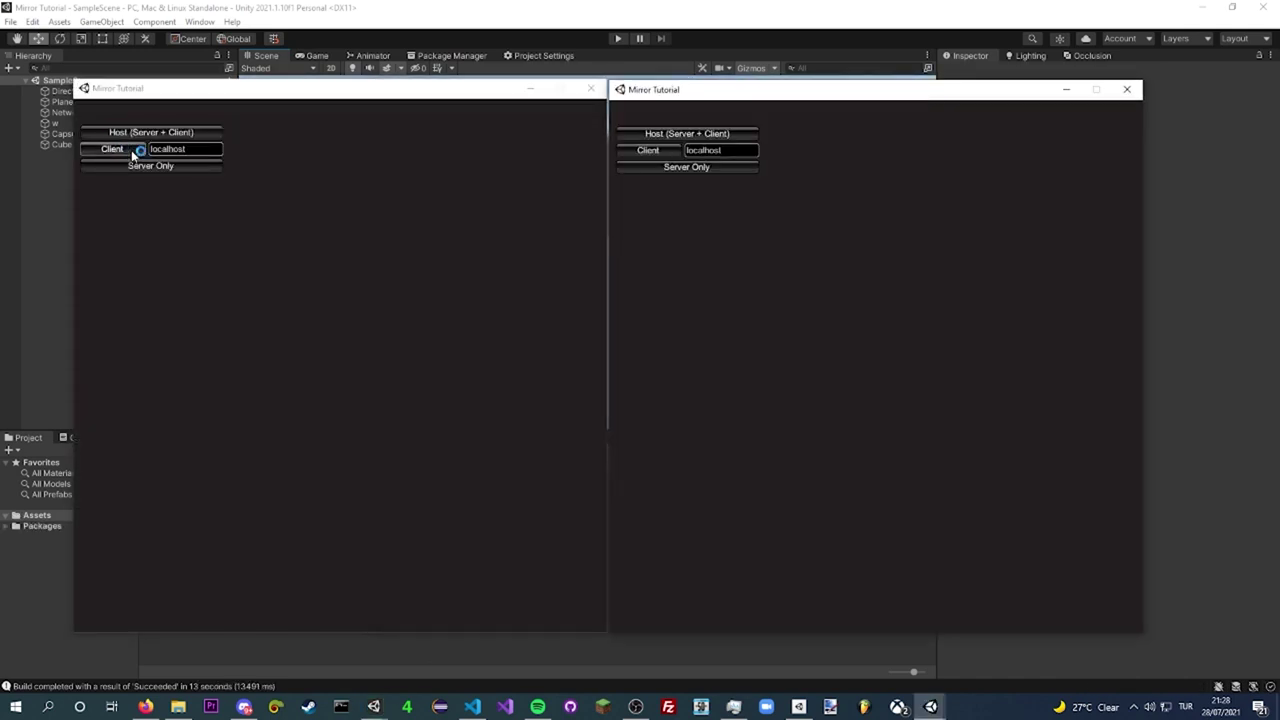
click(150, 132)
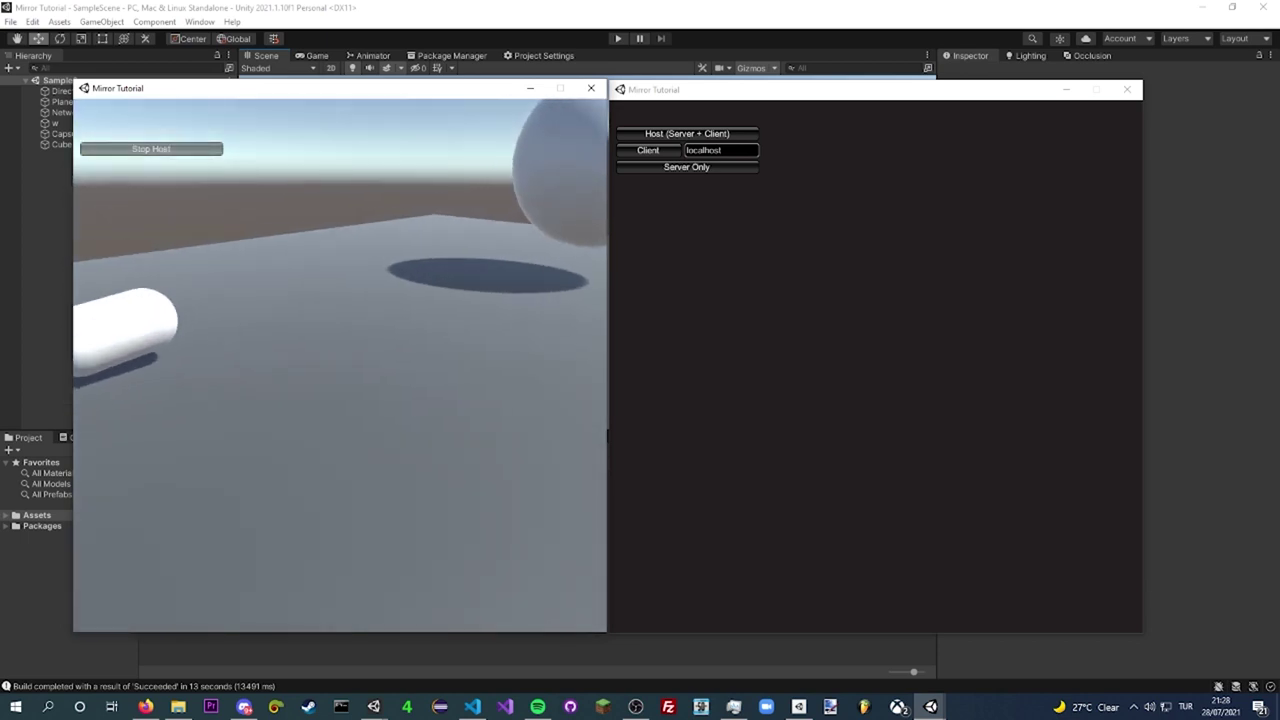
click(726, 258)
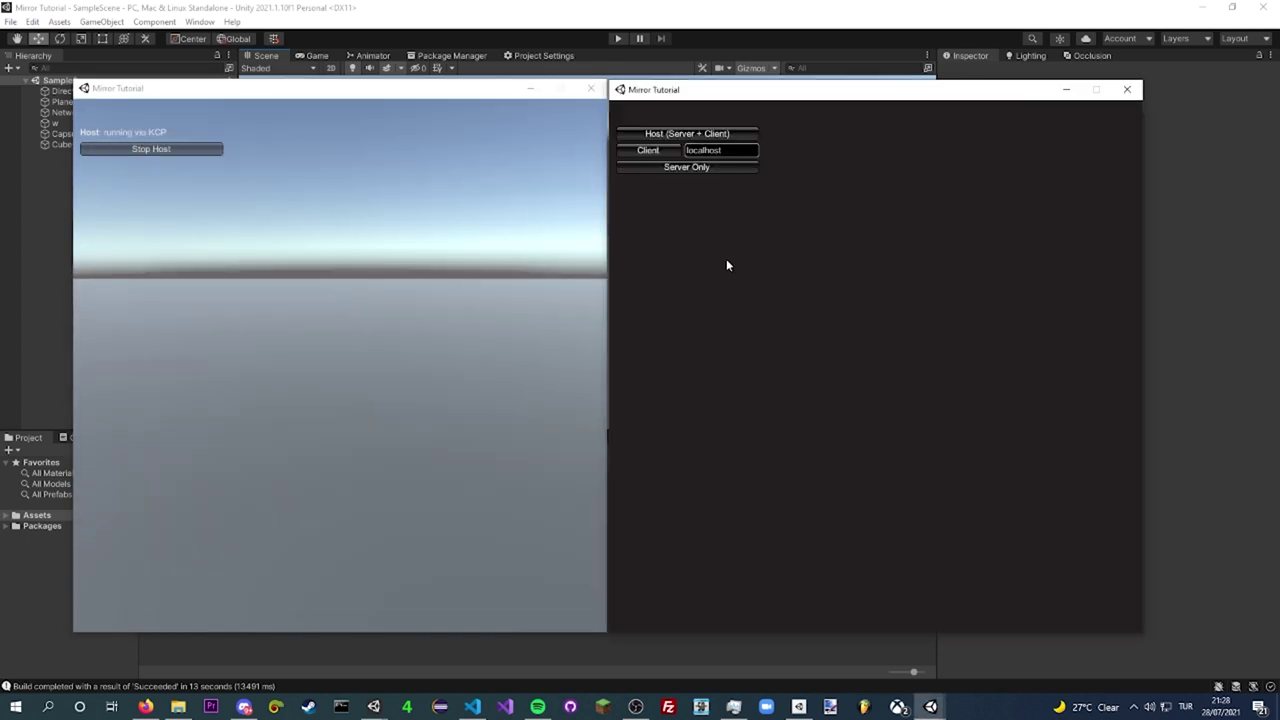
click(648, 150)
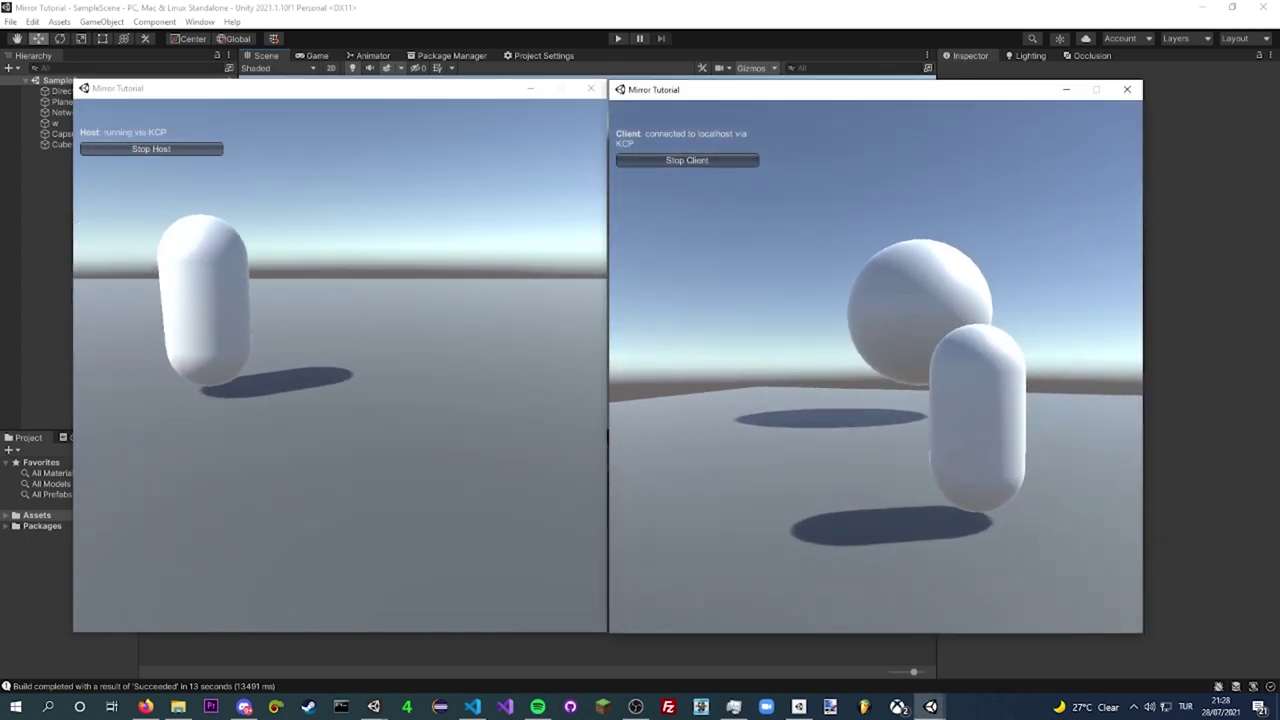
- Walk the client player with WASD, then move the host player separately
key(w)
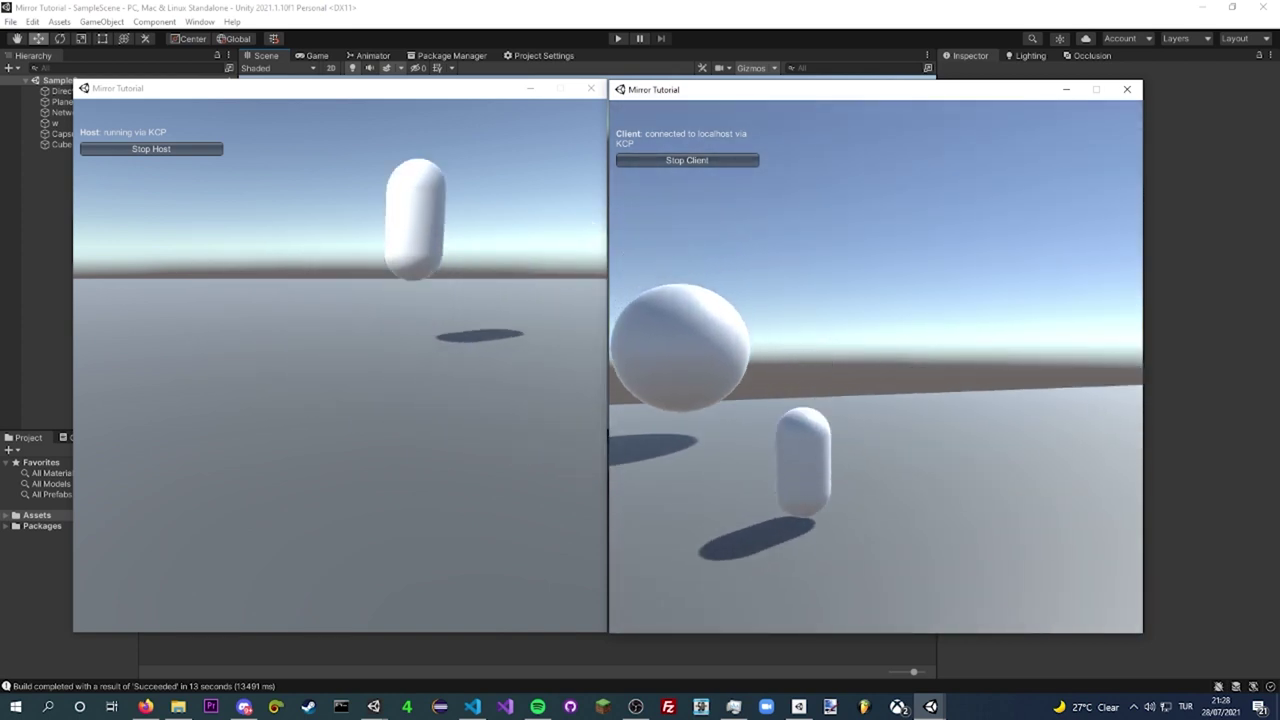
key(a)
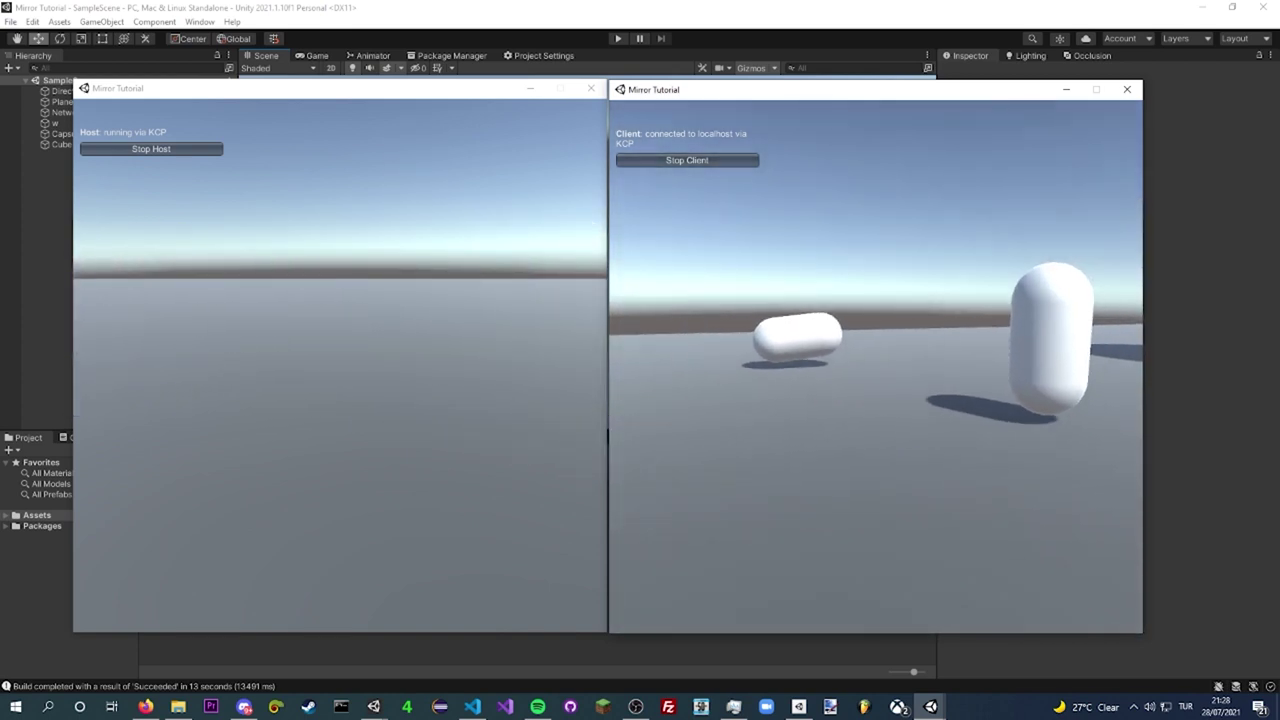
key(w)
key(alt+Tab)
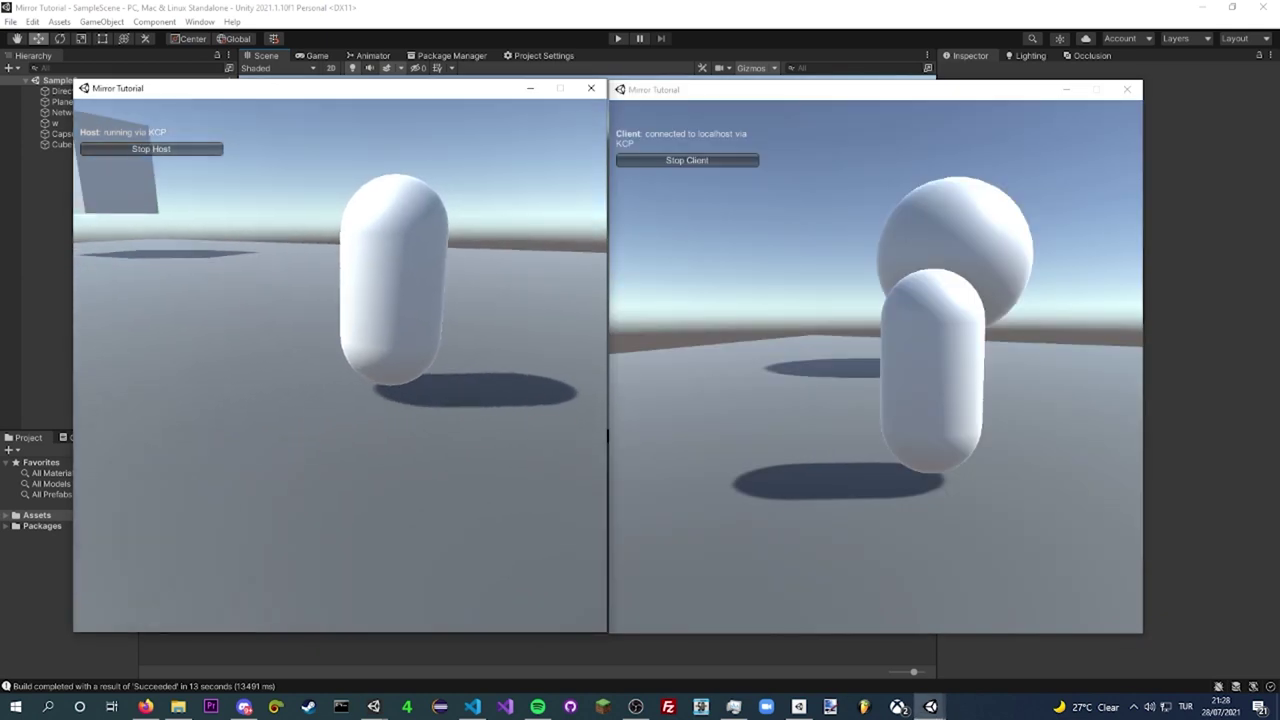
key(s)
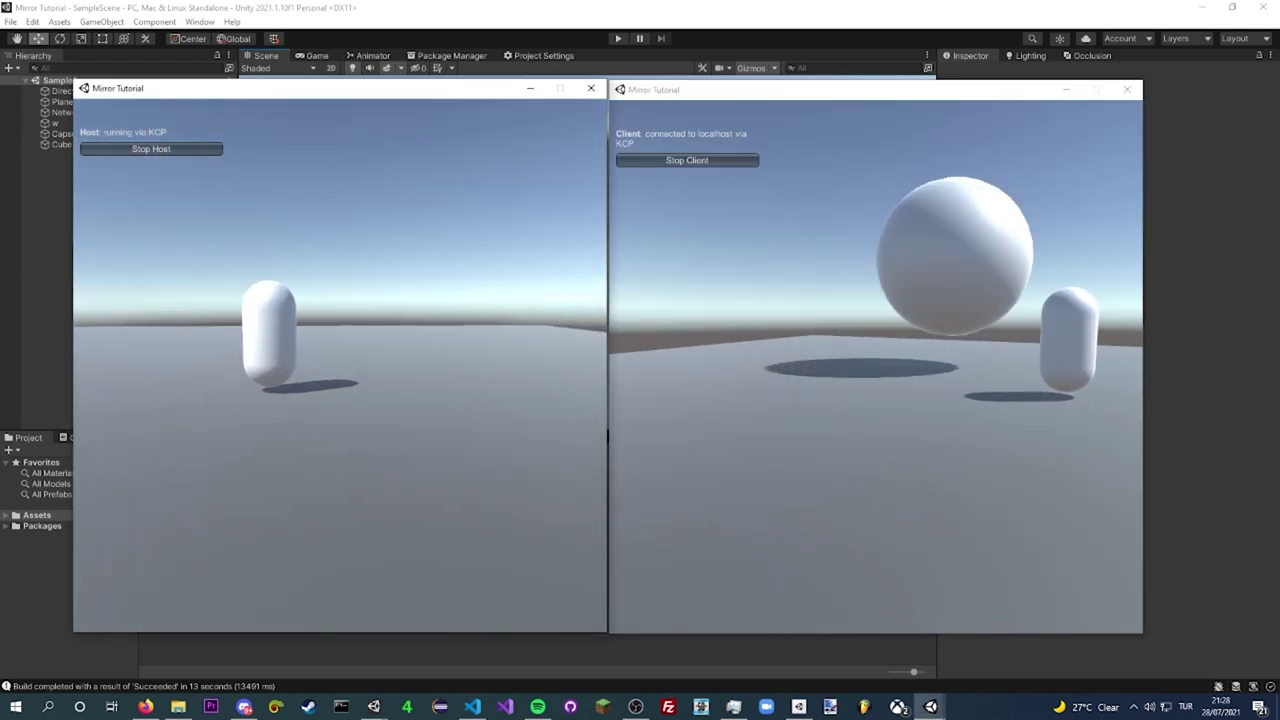
key(w)
key(s)
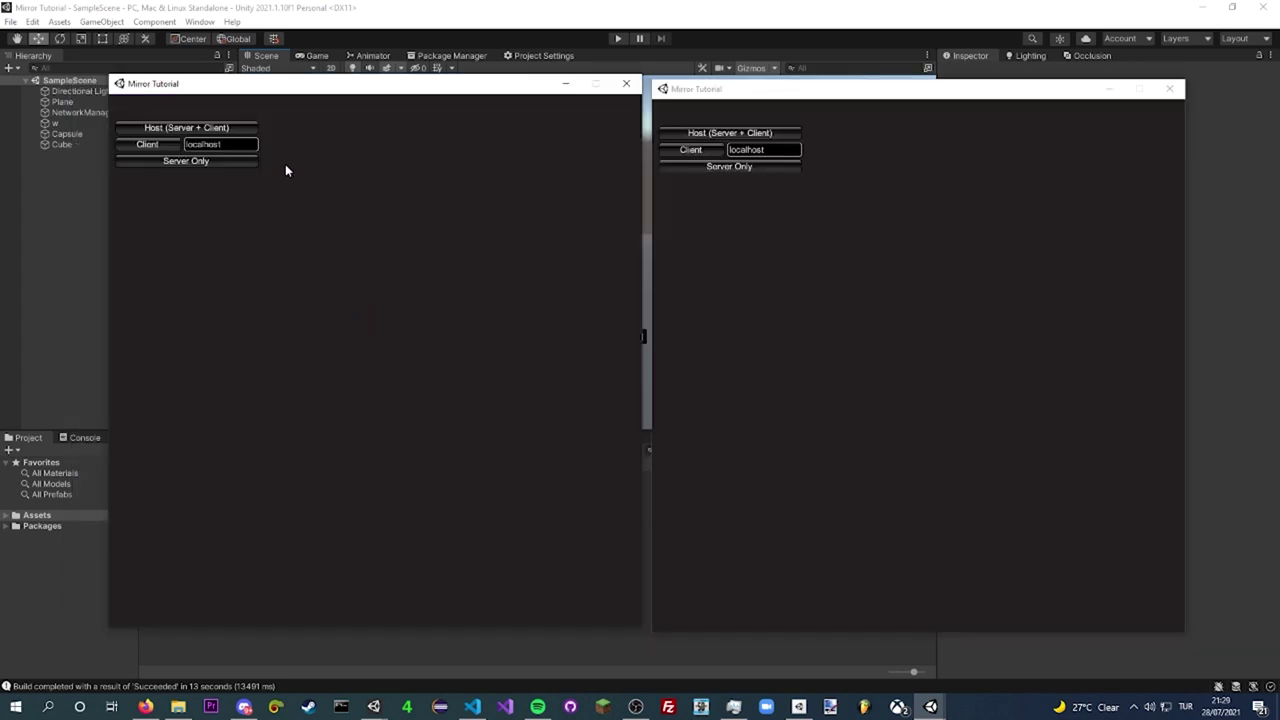
- Host in the left window and join the right window as client at 127.0.0.1
click(197, 129)
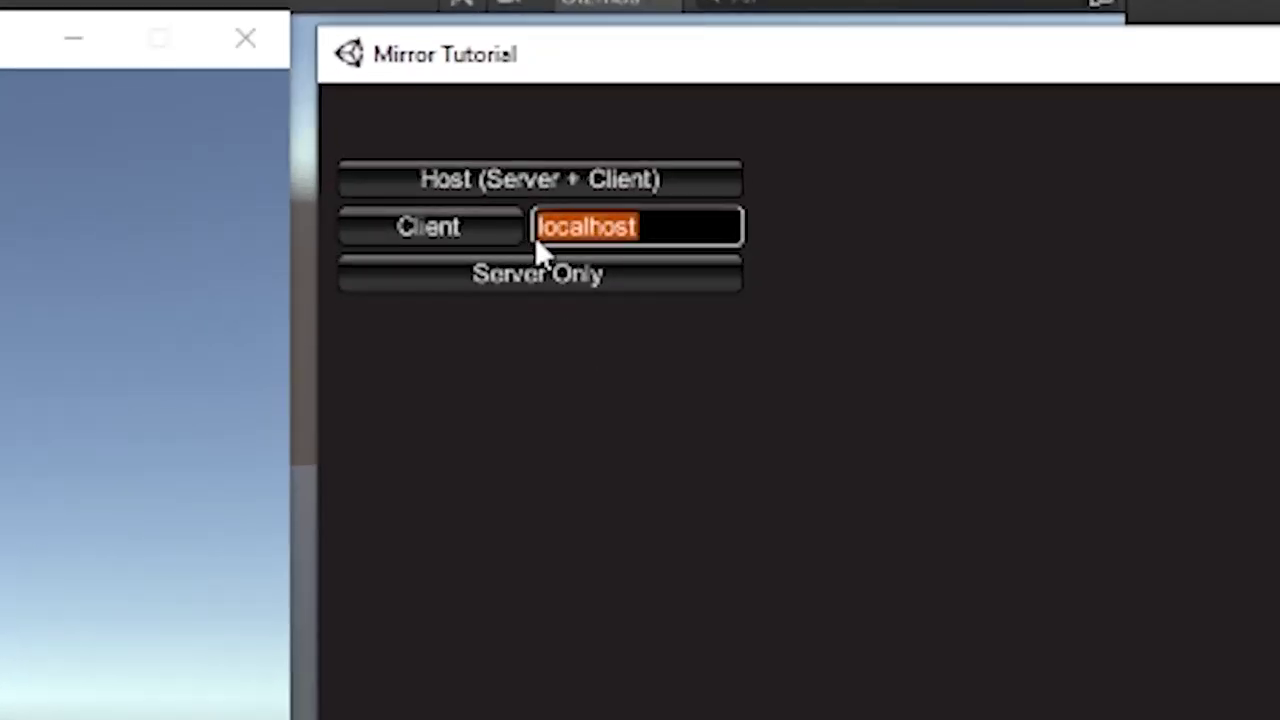
click(672, 238)
text(127.0.0.1)
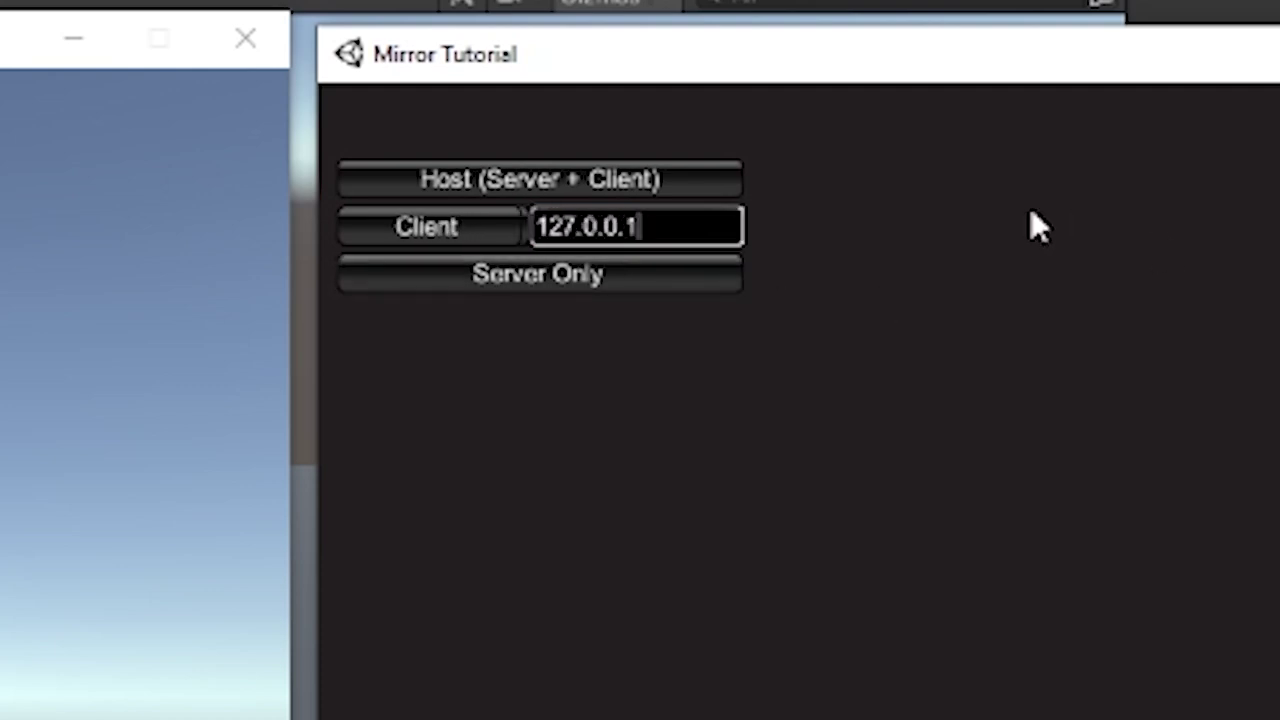
click(908, 246)
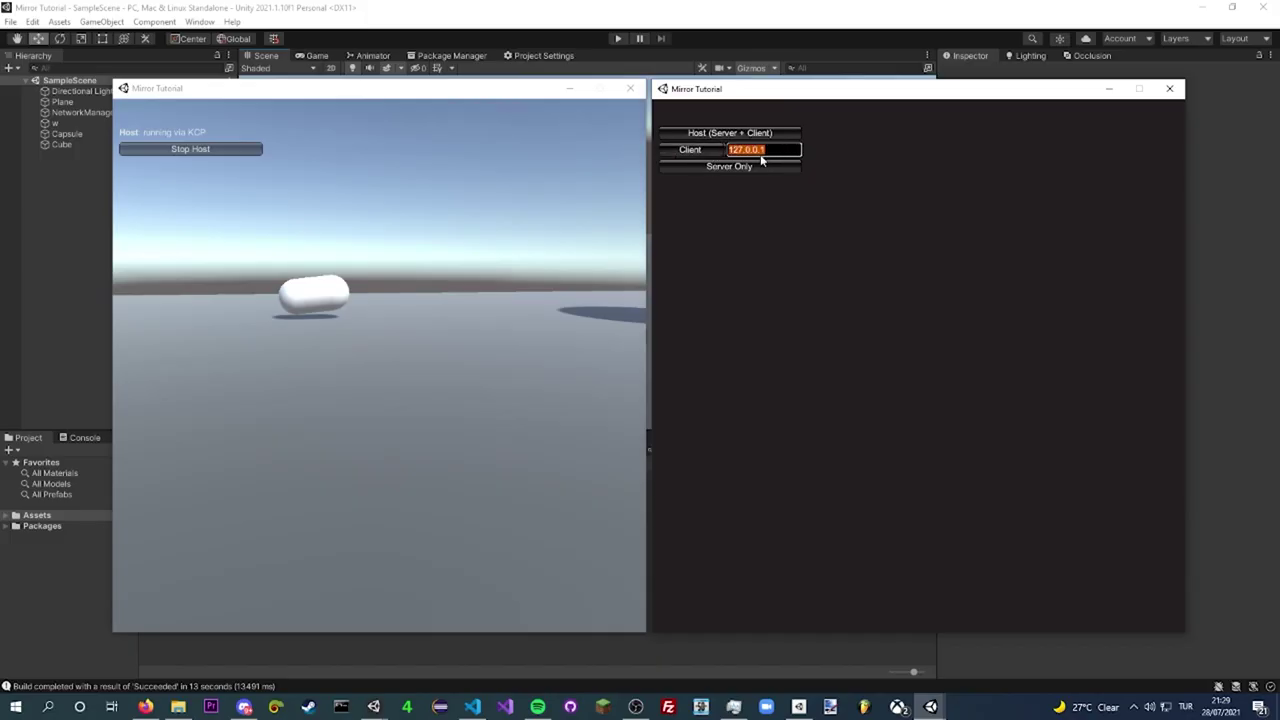
click(695, 153)
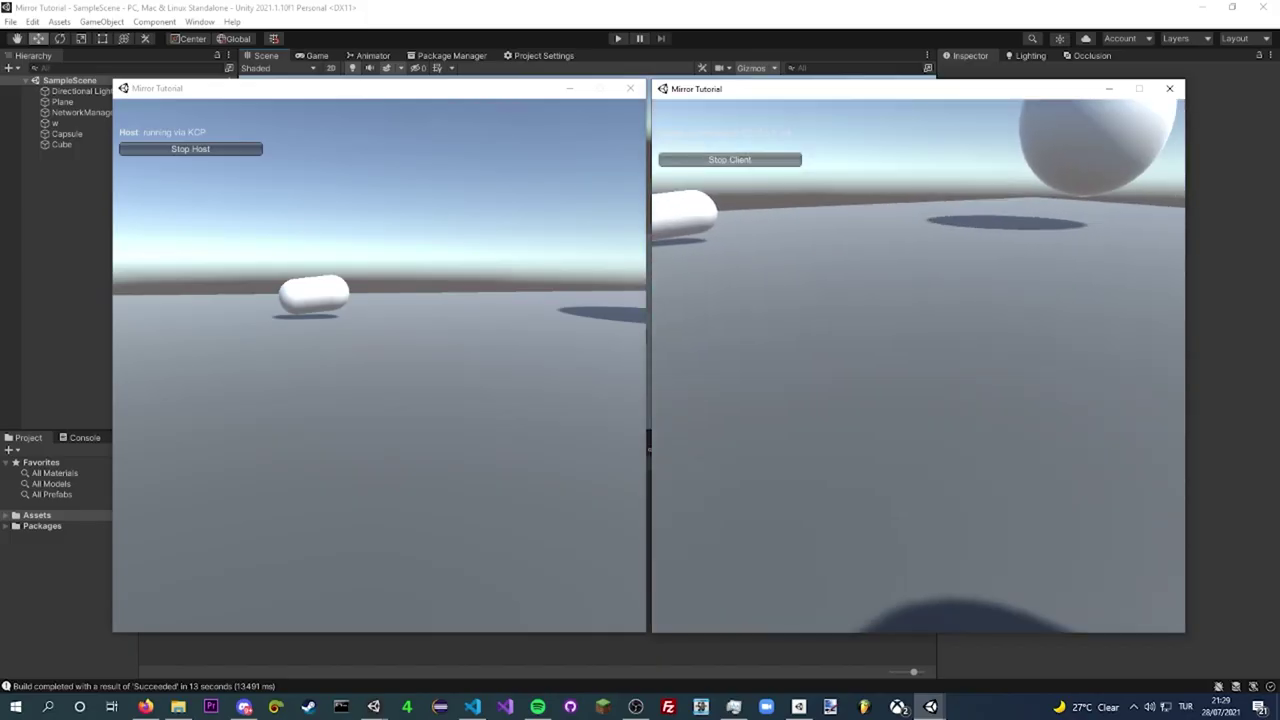